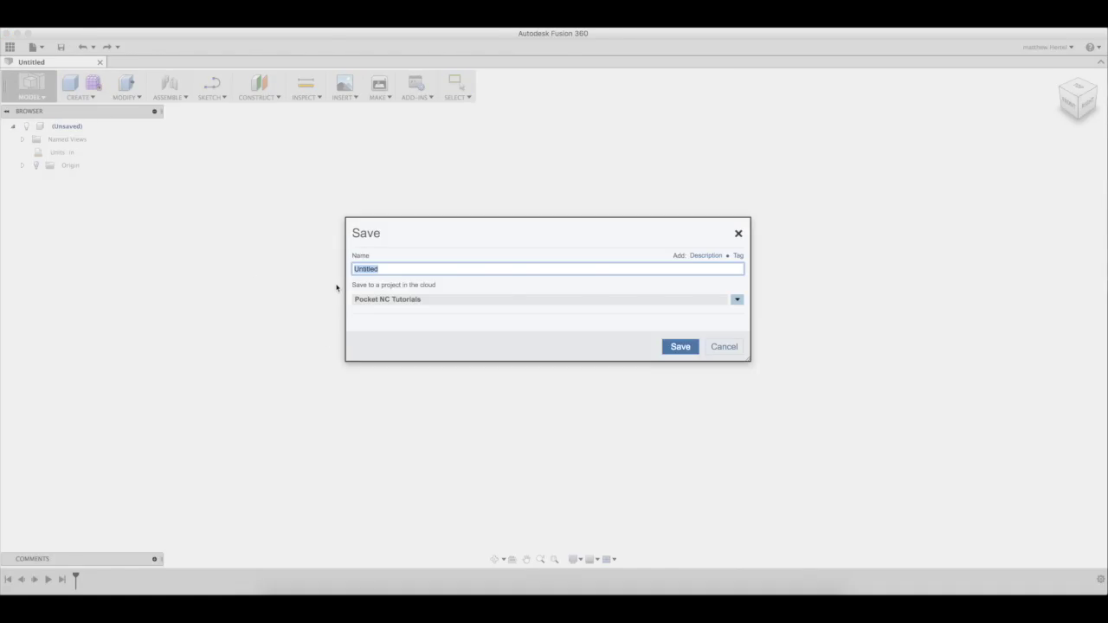
# Save the new design as "First Part" in the Pocket NC Tutorials project
pyautogui.write('First Part')
pyautogui.press('Return')
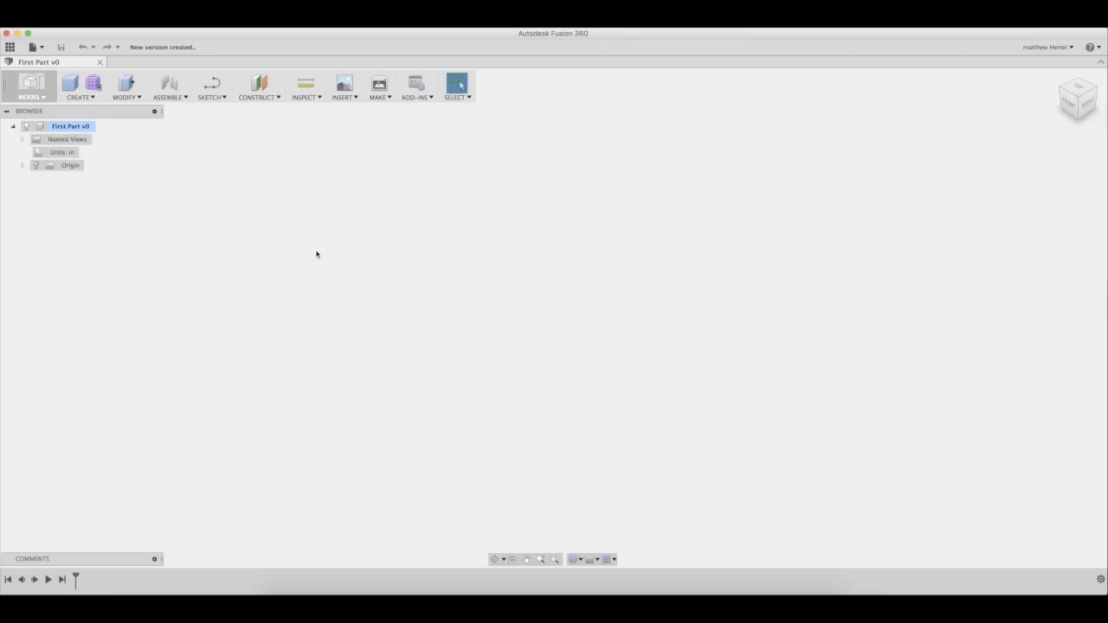
# Insert the POCKET NC VISE & BACKING PLATE design from the project into the current design at its default position
pyautogui.click(10, 49)
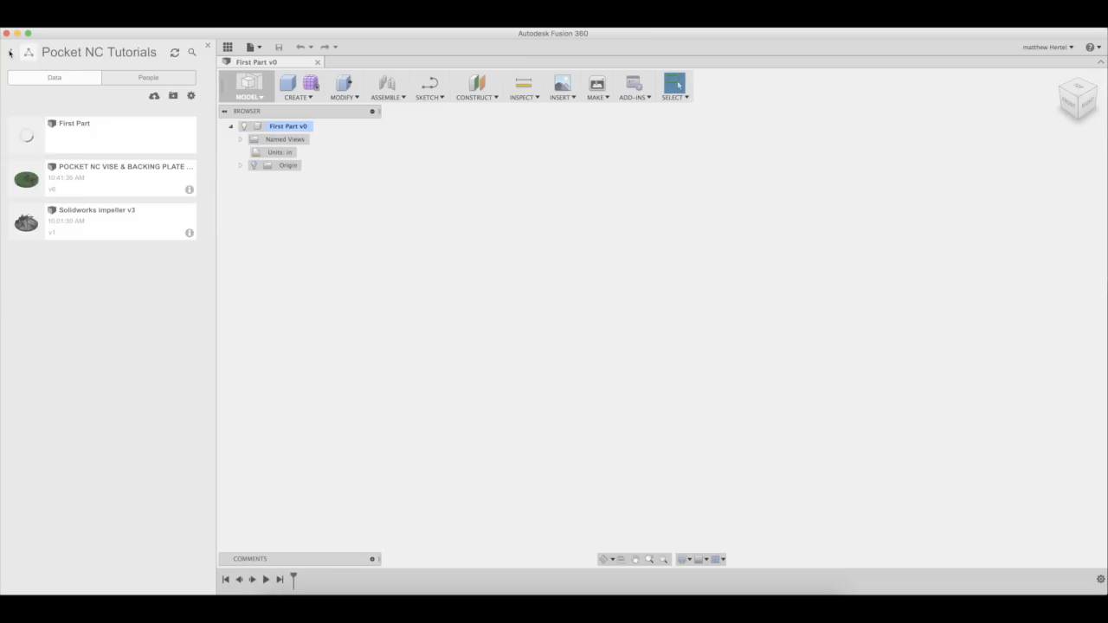
pyautogui.rightClick(136, 179)
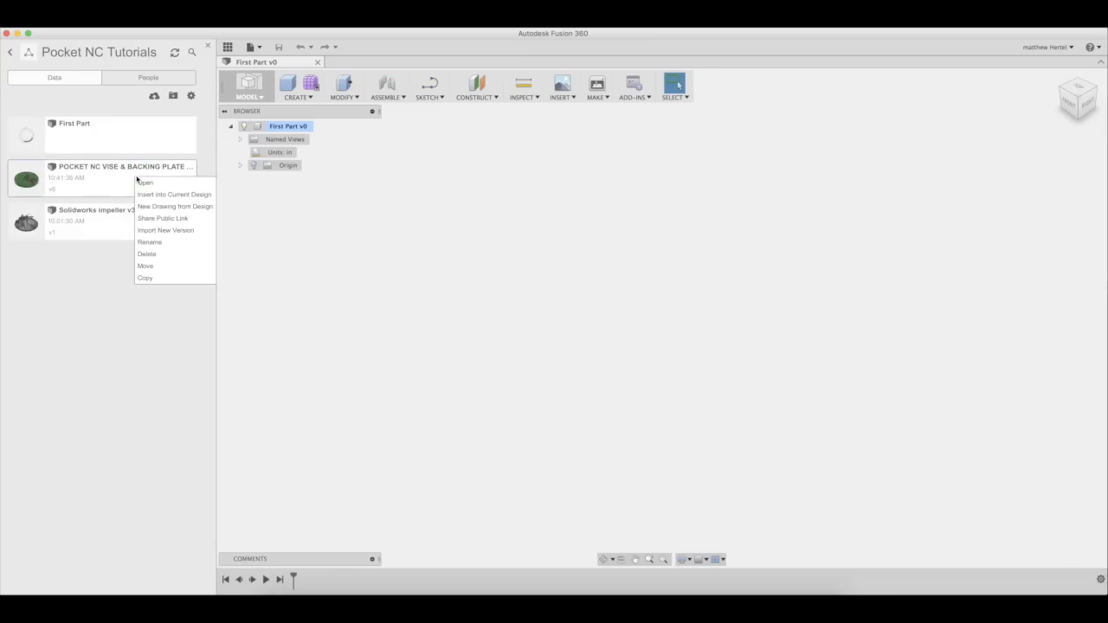
pyautogui.click(159, 195)
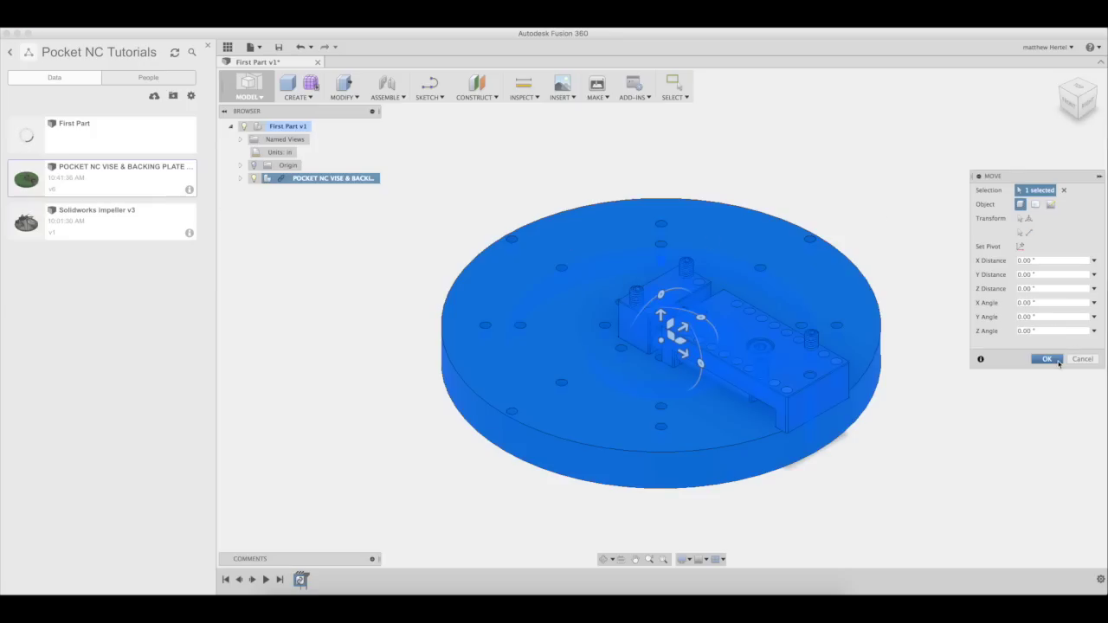
pyautogui.click(1047, 360)
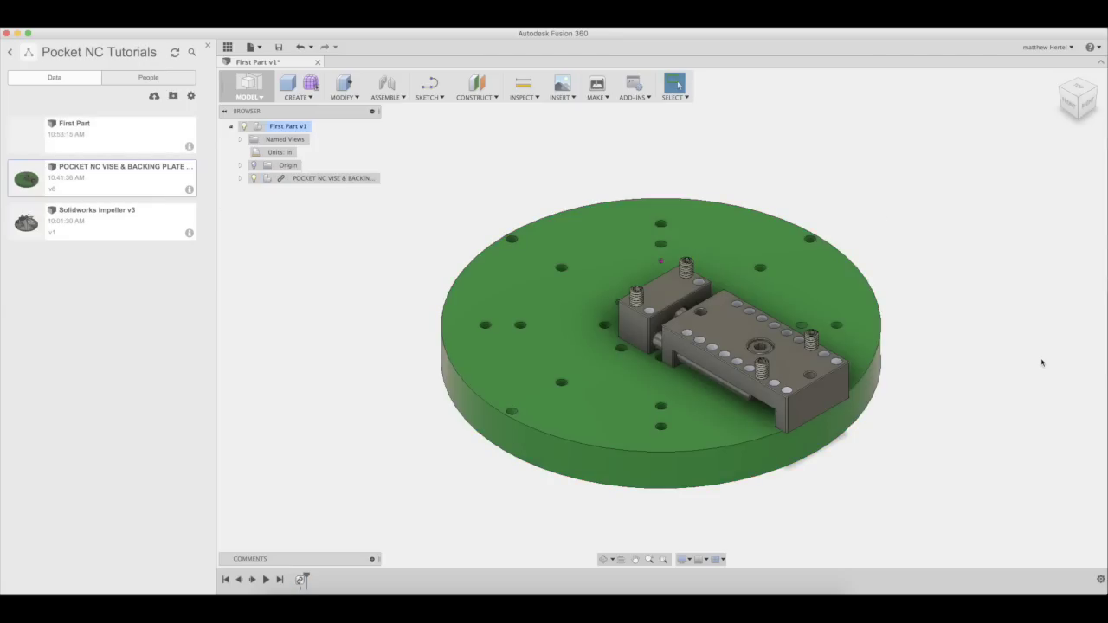
# Insert the Solidworks impeller v3 design into the current design and raise it 2.60 in along Z above the backing plate
pyautogui.rightClick(118, 225)
pyautogui.click(137, 241)
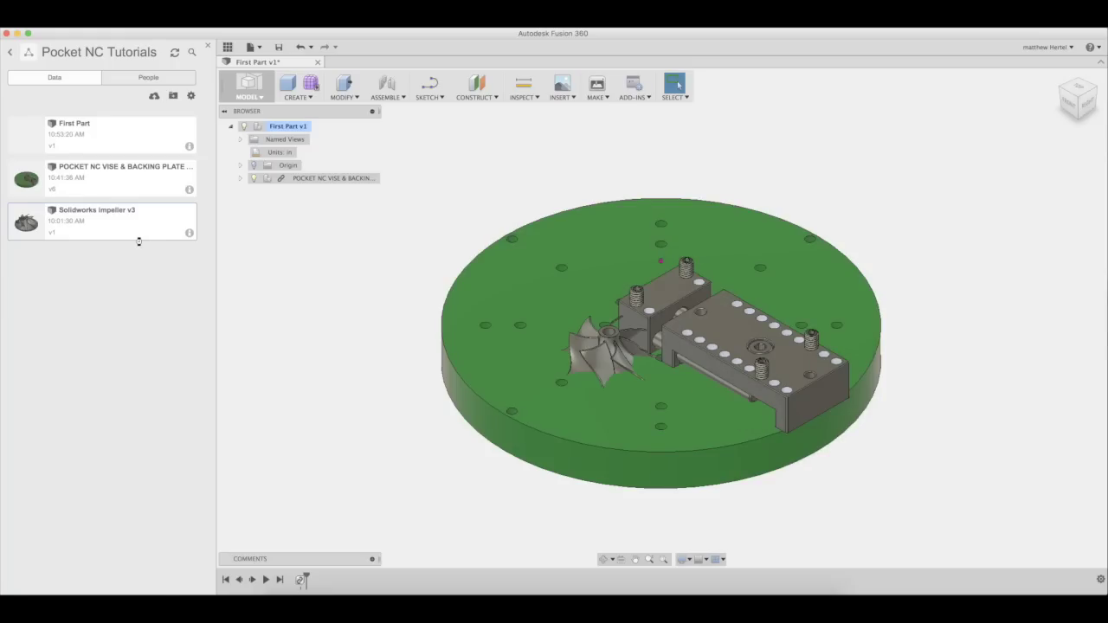
pyautogui.moveTo(611, 336); pyautogui.dragTo(611, 150)
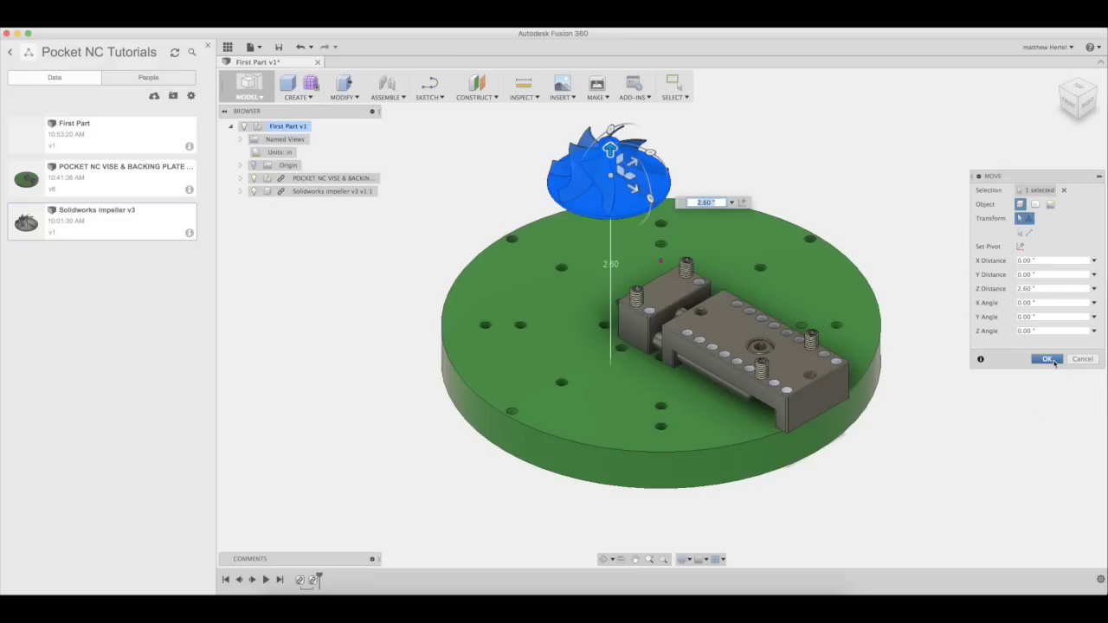
pyautogui.click(1046, 359)
pyautogui.click(223, 49)
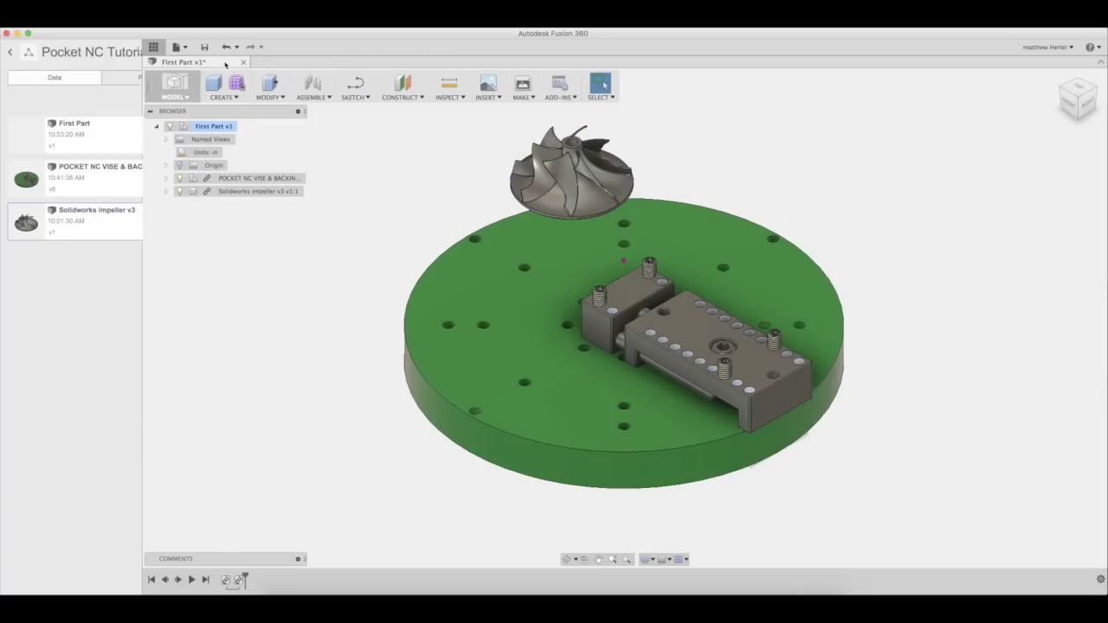
# Align the centre of the impeller's underside to the point floating above the centre of the backing plate
pyautogui.keyDown('shift'); pyautogui.moveTo(215, 363); pyautogui.dragTo(148, 127, button='middle'); pyautogui.keyUp('shift')
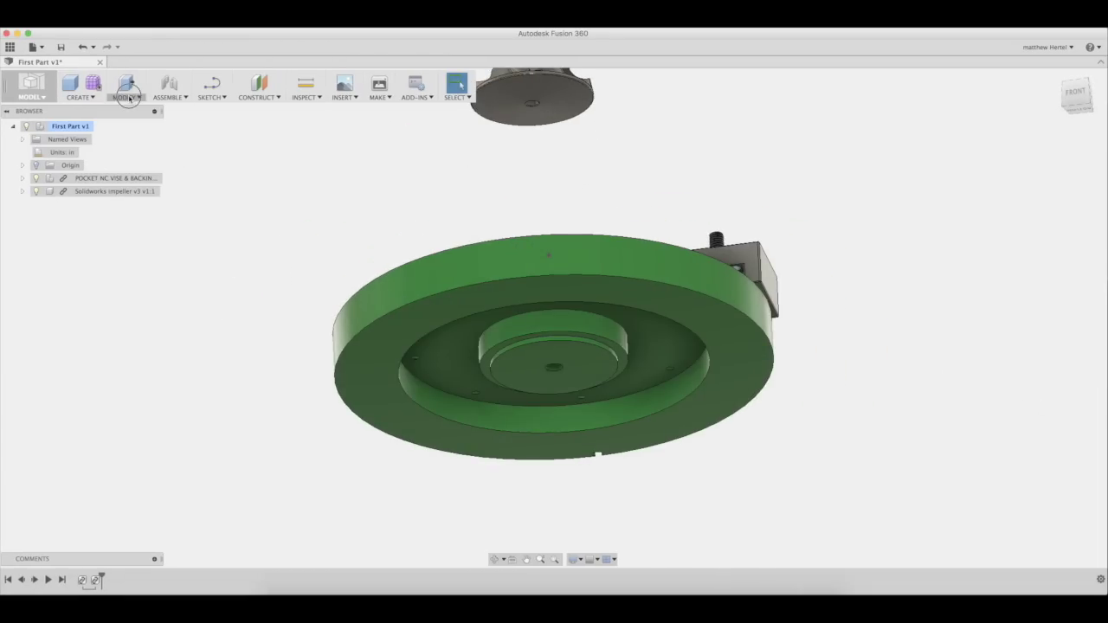
pyautogui.click(126, 97)
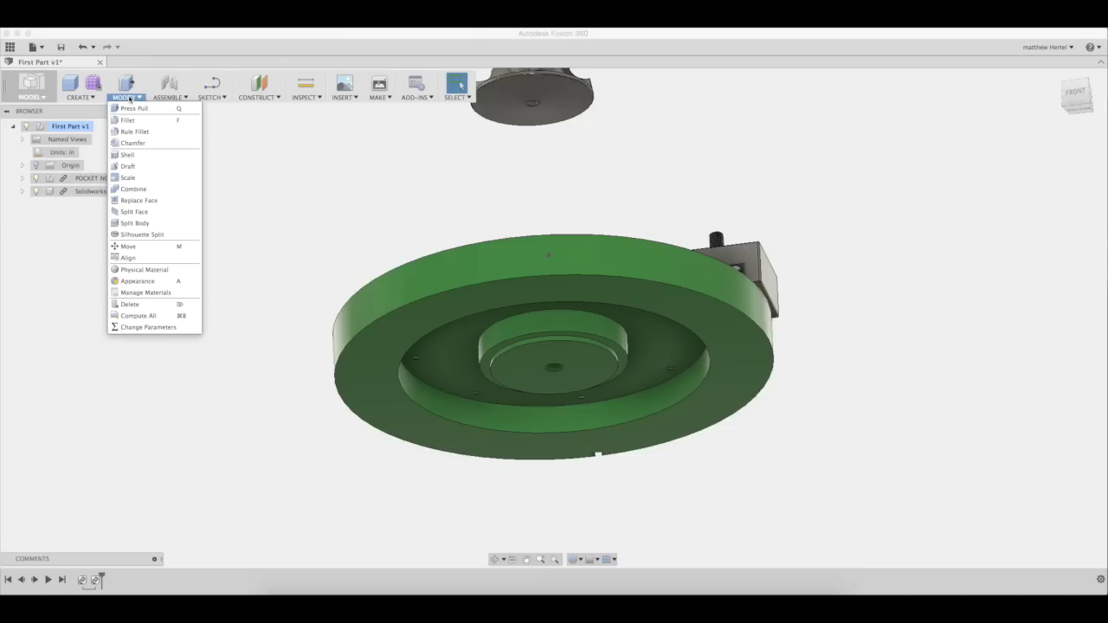
pyautogui.click(129, 257)
pyautogui.scroll(2, 527, 108)
pyautogui.scroll(2, 526, 107)
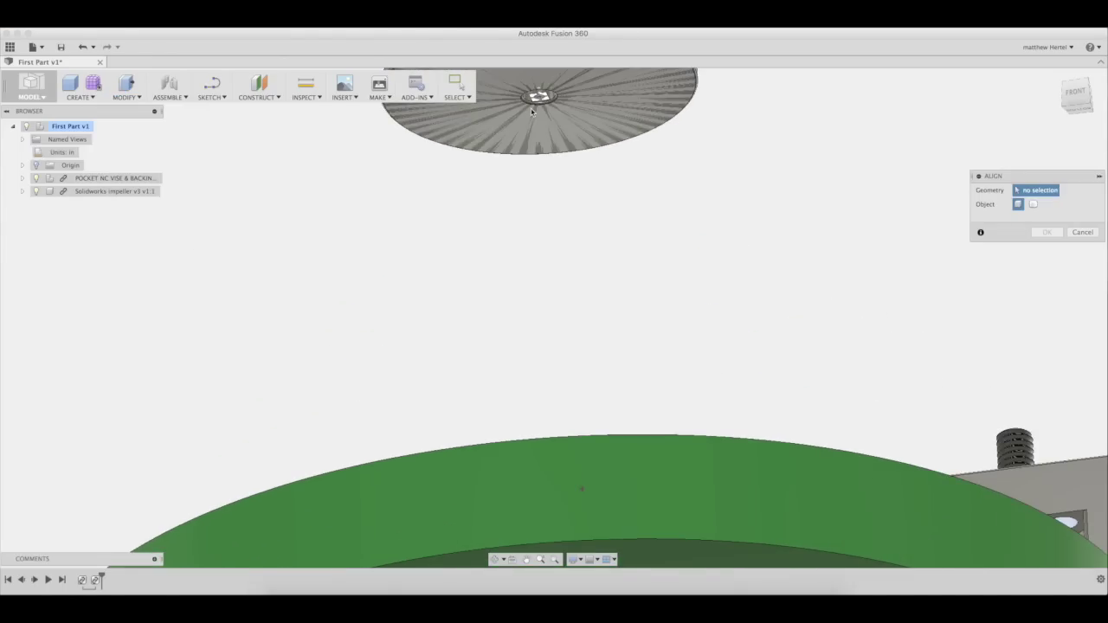
pyautogui.click(532, 110)
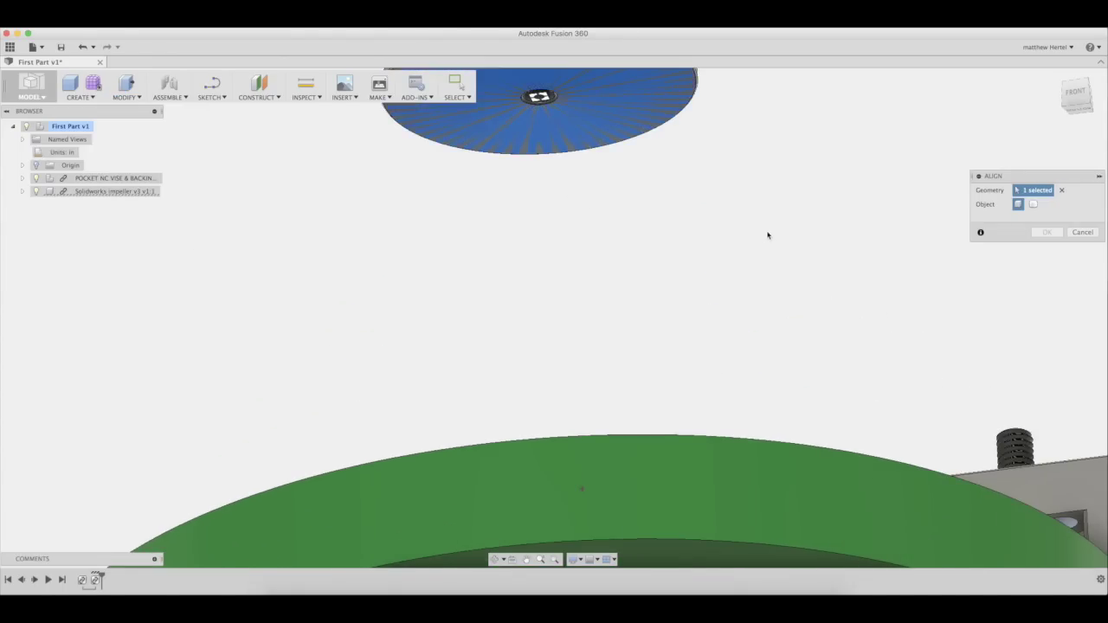
pyautogui.scroll(-2, 643, 225)
pyautogui.keyDown('shift'); pyautogui.moveTo(646, 235); pyautogui.dragTo(607, 345, button='middle'); pyautogui.keyUp('shift')
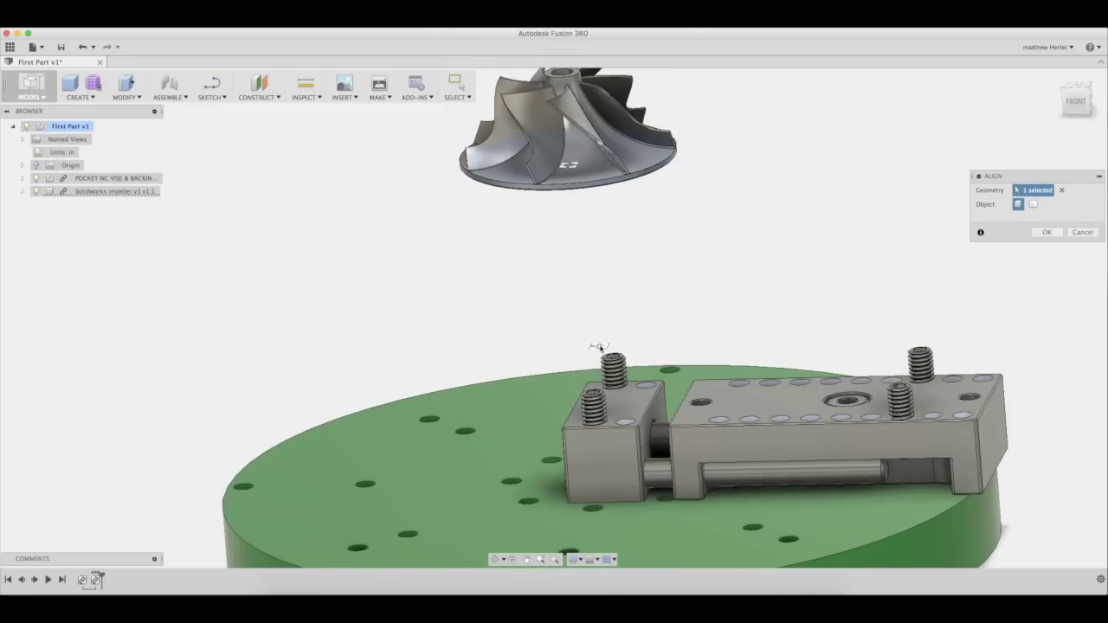
pyautogui.click(599, 347)
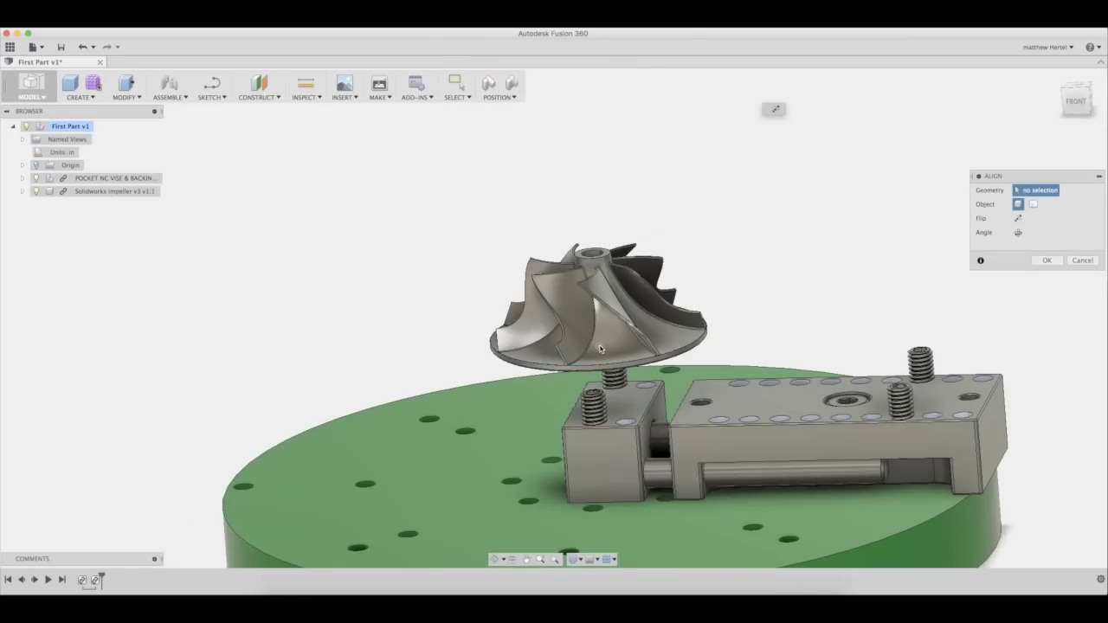
pyautogui.keyDown('shift'); pyautogui.moveTo(361, 256); pyautogui.dragTo(353, 230, button='middle'); pyautogui.keyUp('shift')
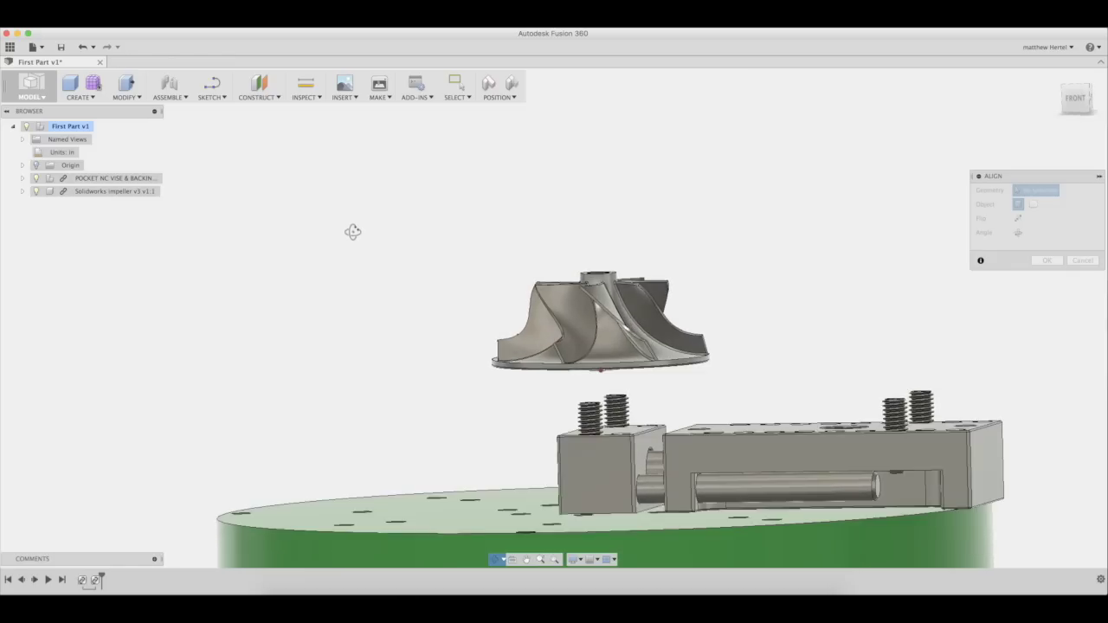
pyautogui.click(1050, 262)
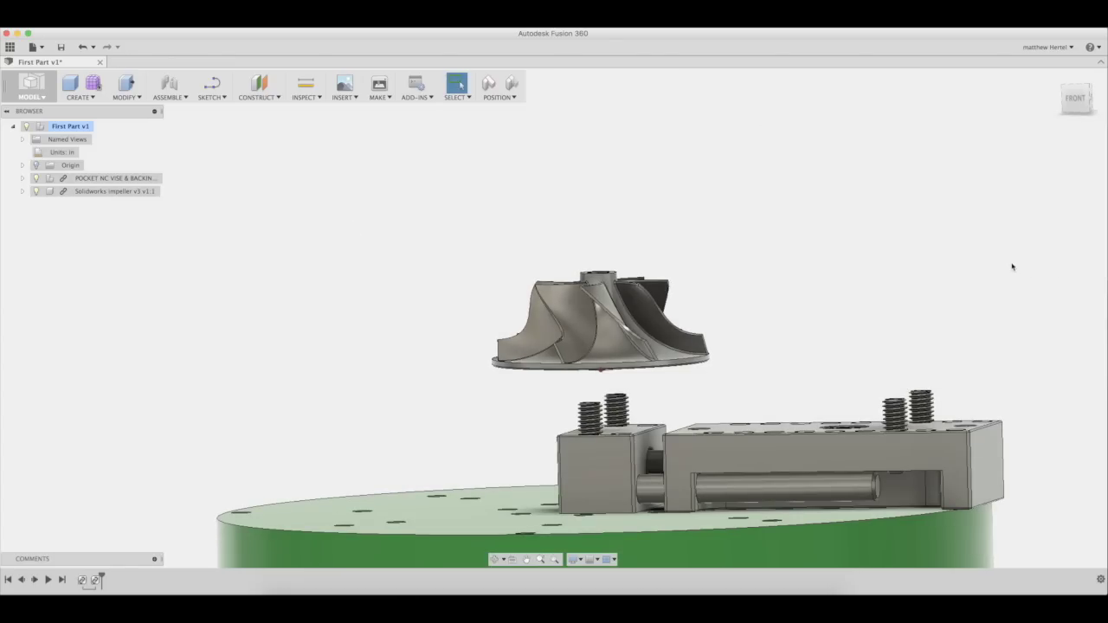
# Measure from the edge of the impeller's hub bore to the nearest front-row hole on the long vise jaw
pyautogui.keyDown('shift'); pyautogui.moveTo(1040, 102); pyautogui.dragTo(1042, 126, button='middle'); pyautogui.keyUp('shift')
pyautogui.click(1074, 87)
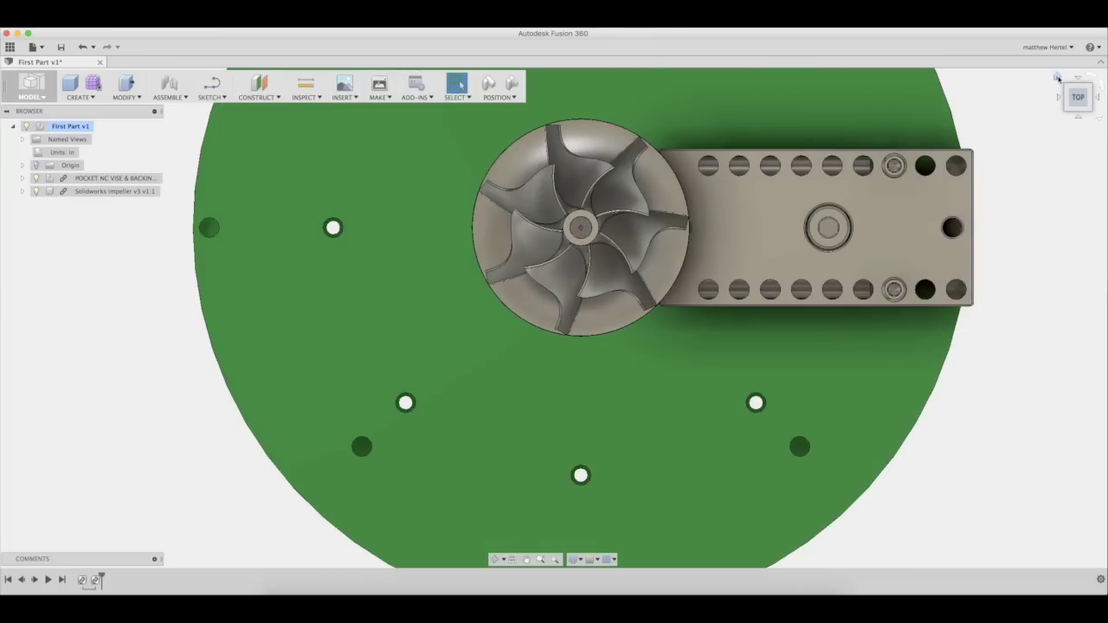
pyautogui.click(1056, 78)
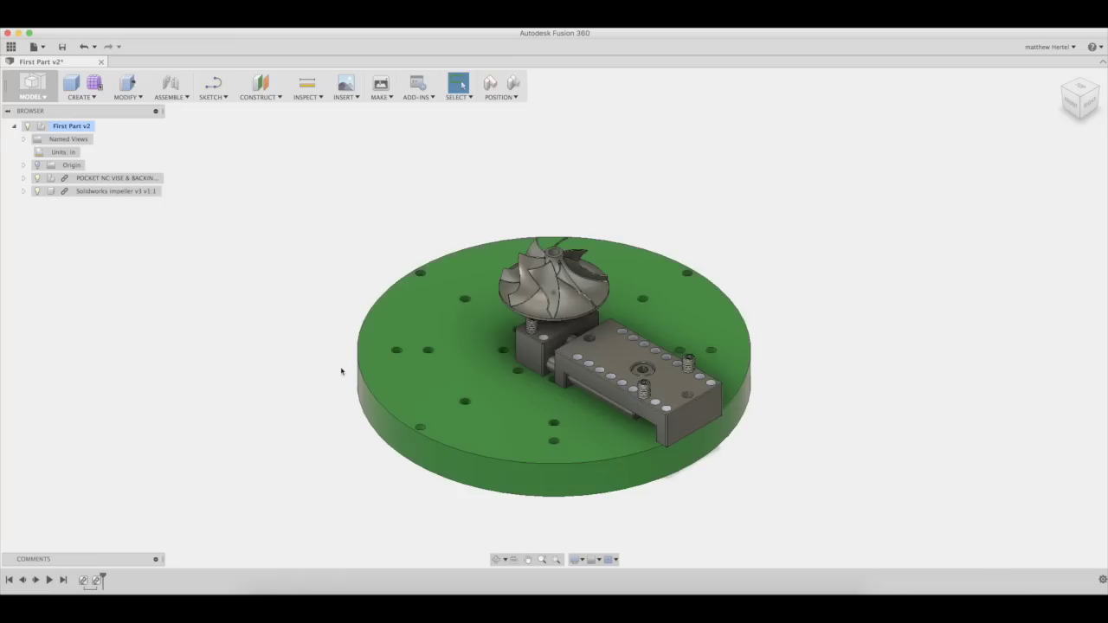
pyautogui.keyDown('shift'); pyautogui.moveTo(302, 394); pyautogui.dragTo(352, 371, button='middle'); pyautogui.keyUp('shift')
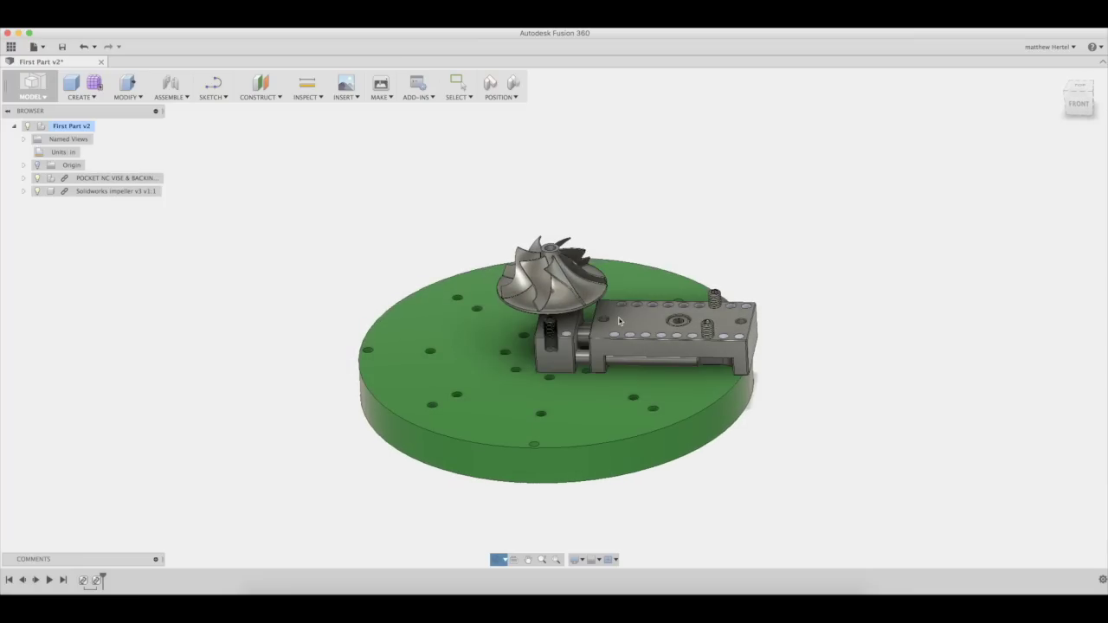
pyautogui.scroll(3, 686, 323)
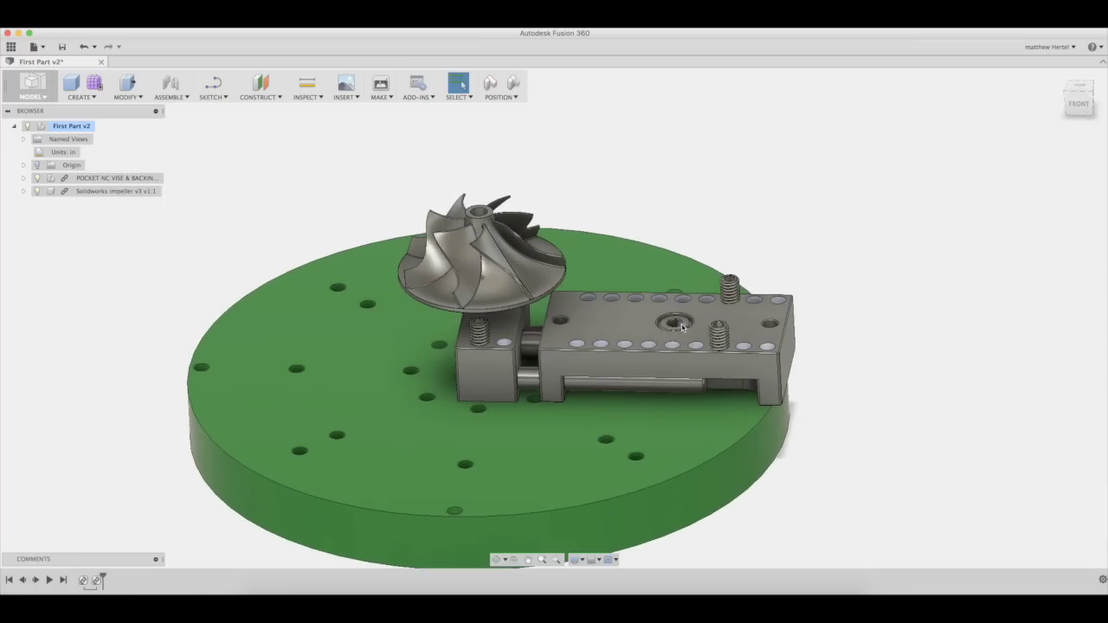
pyautogui.click(307, 83)
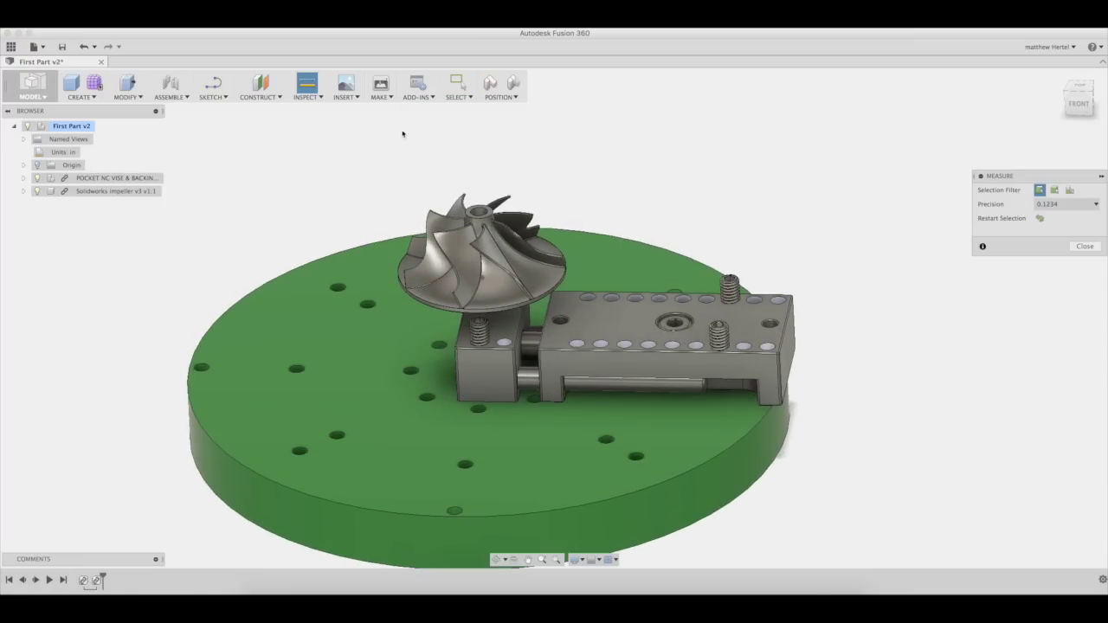
pyautogui.scroll(3, 511, 241)
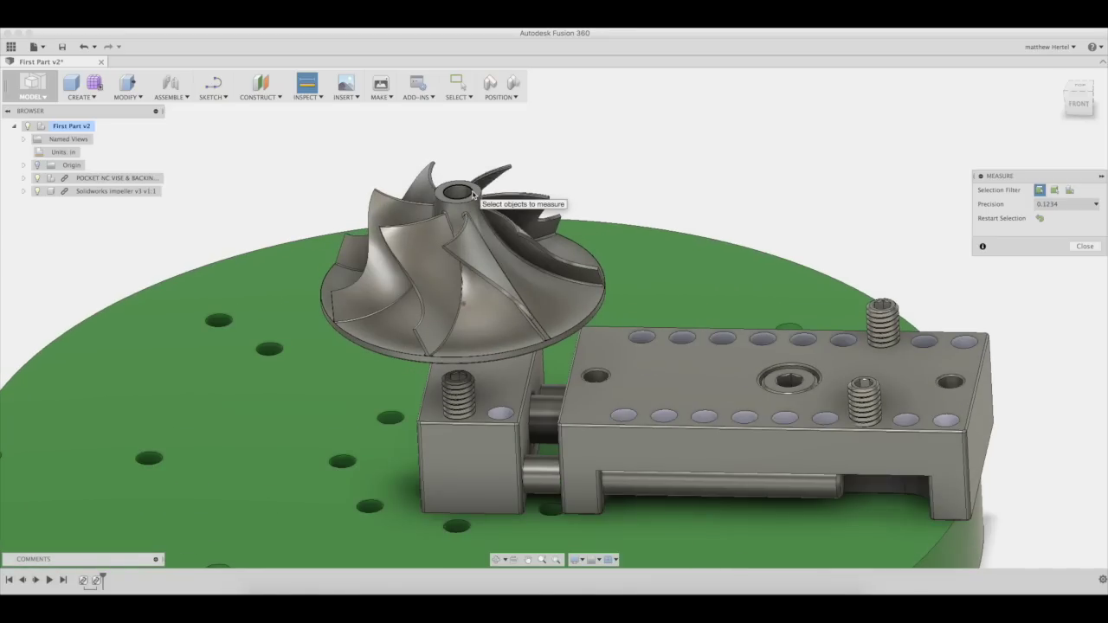
pyautogui.click(473, 194)
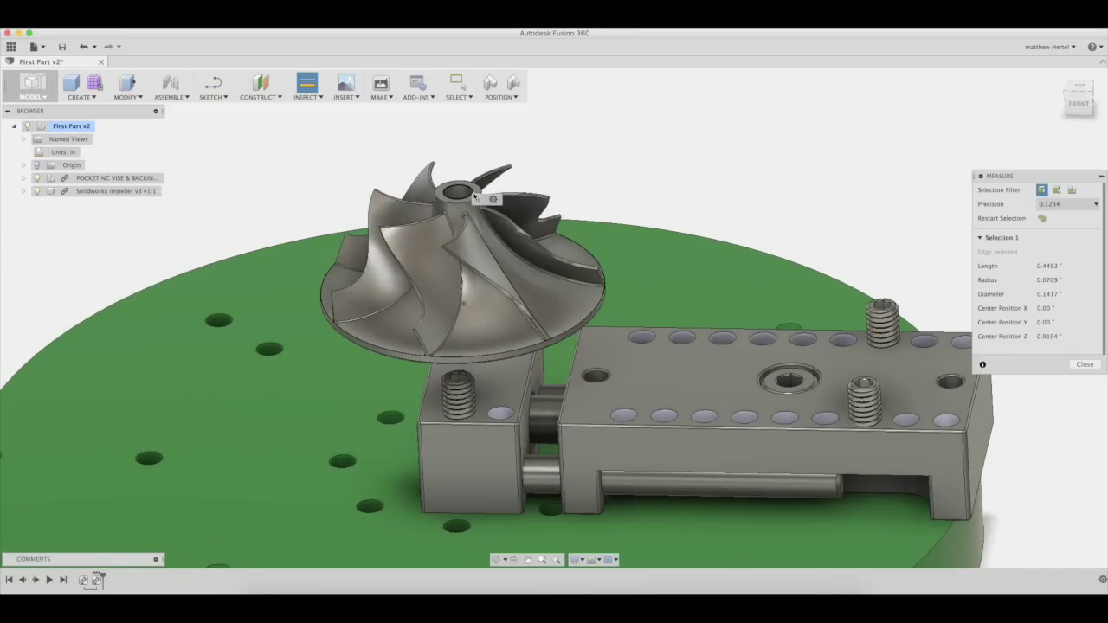
pyautogui.click(620, 414)
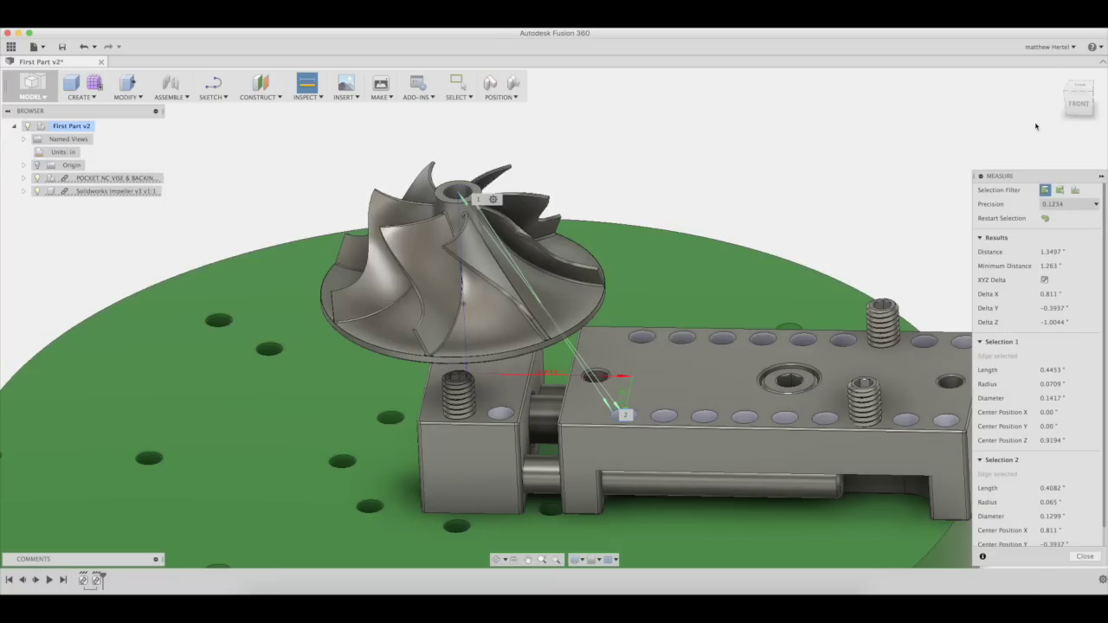
pyautogui.keyDown('shift'); pyautogui.moveTo(836, 223); pyautogui.dragTo(851, 306, button='middle'); pyautogui.keyUp('shift')
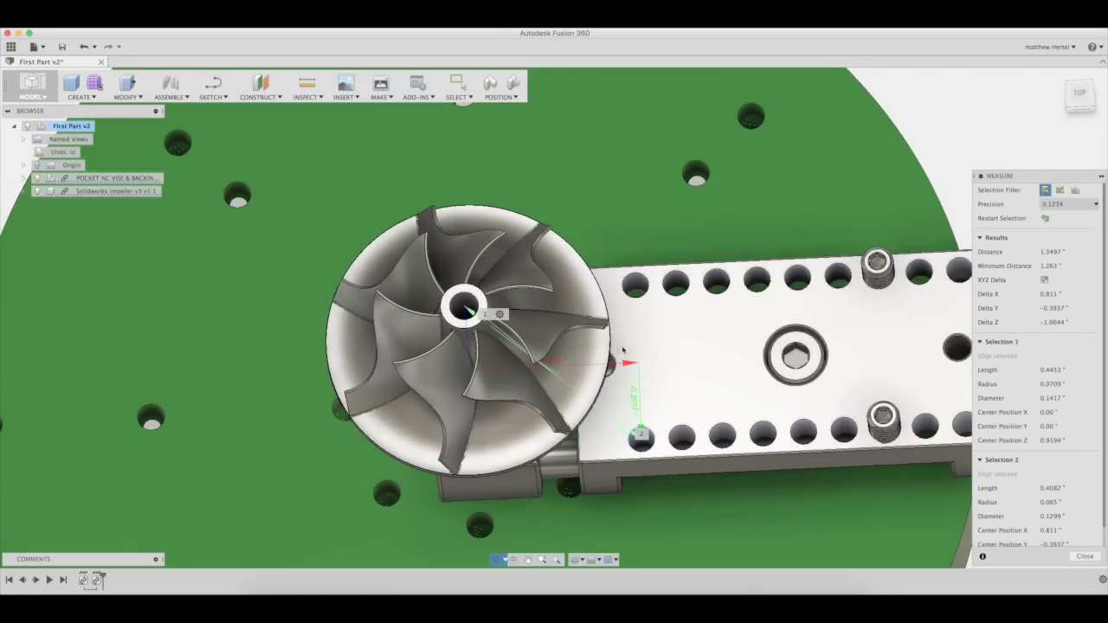
pyautogui.scroll(4, 555, 368)
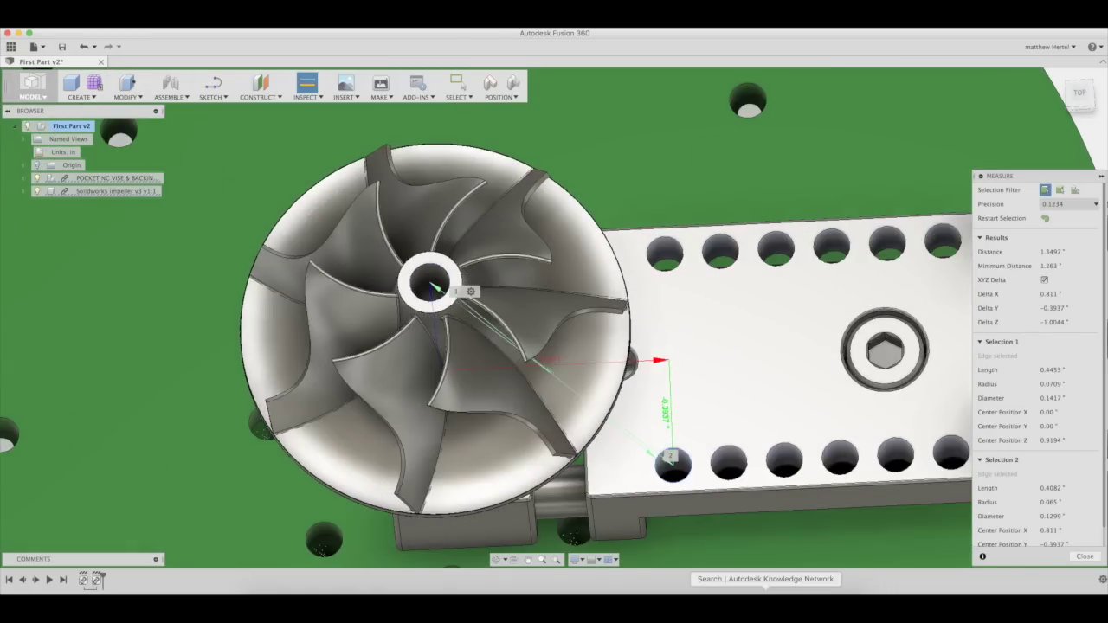
# Switch to the Calculator and add 0.75 and 0.0625, then close it and end the measurement
pyautogui.click(639, 606)
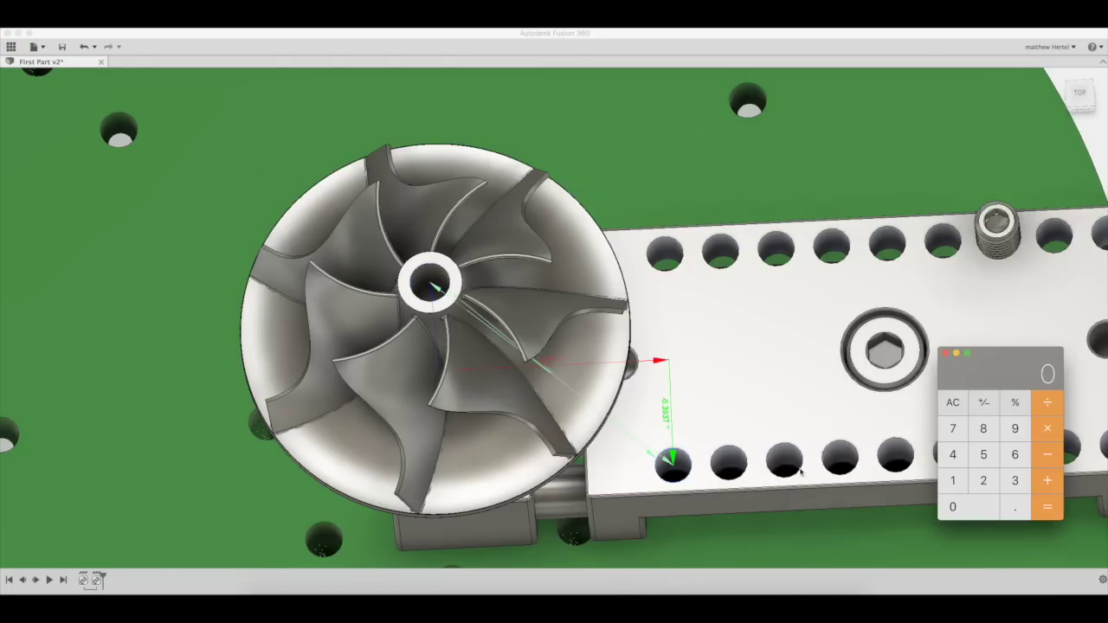
pyautogui.click(1015, 507)
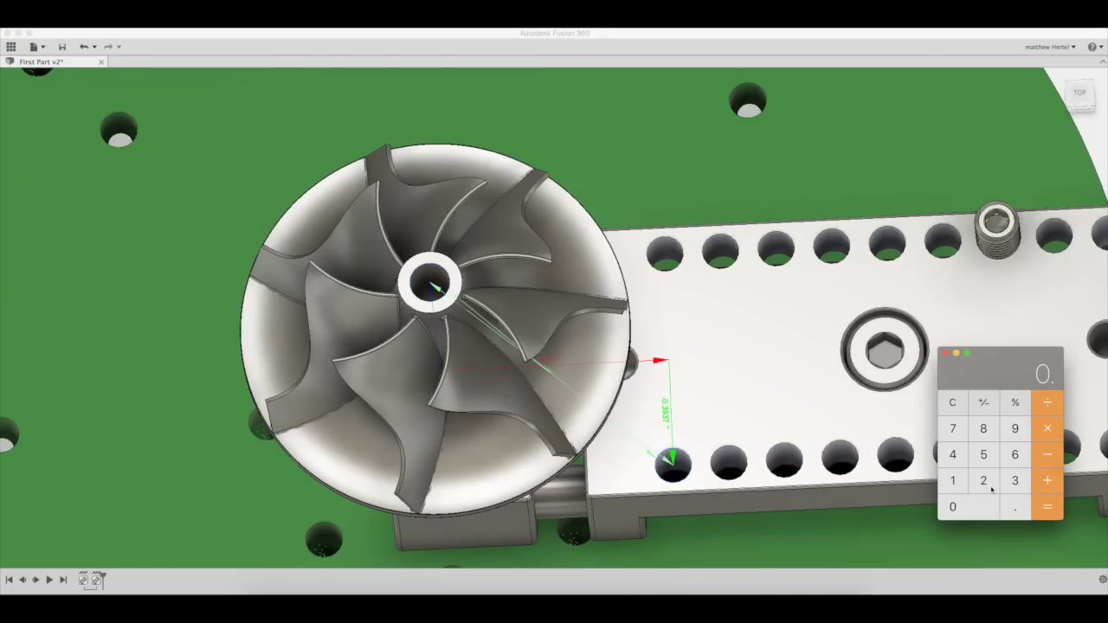
pyautogui.click(953, 429)
pyautogui.click(982, 454)
pyautogui.click(1049, 481)
pyautogui.click(1016, 507)
pyautogui.click(996, 503)
pyautogui.click(1012, 465)
pyautogui.click(984, 481)
pyautogui.click(983, 454)
pyautogui.click(1049, 508)
pyautogui.click(946, 353)
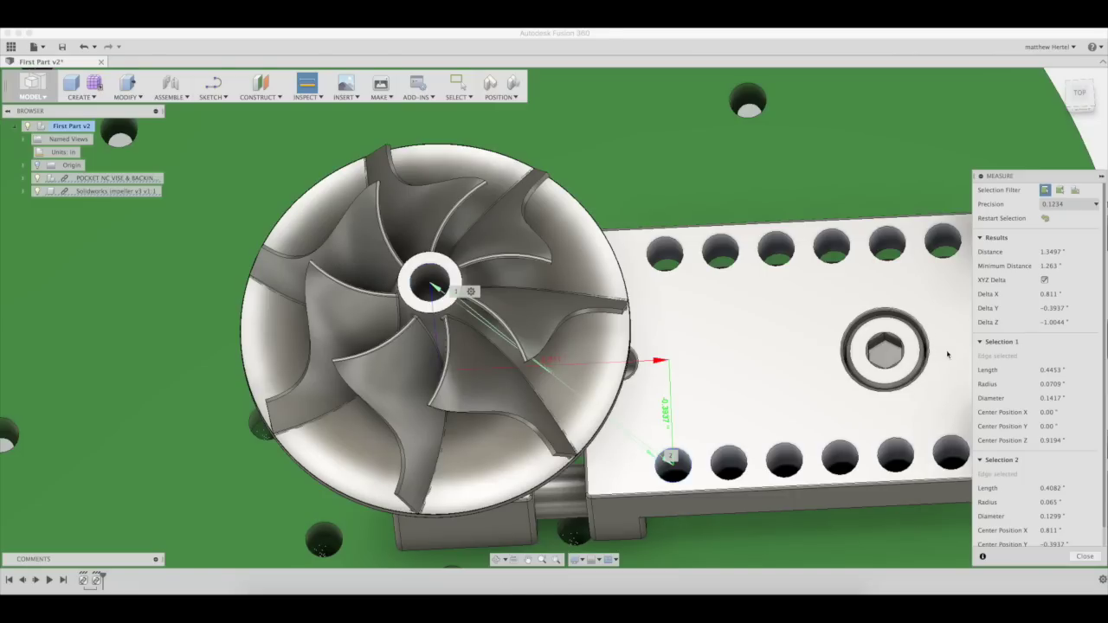
pyautogui.click(1086, 560)
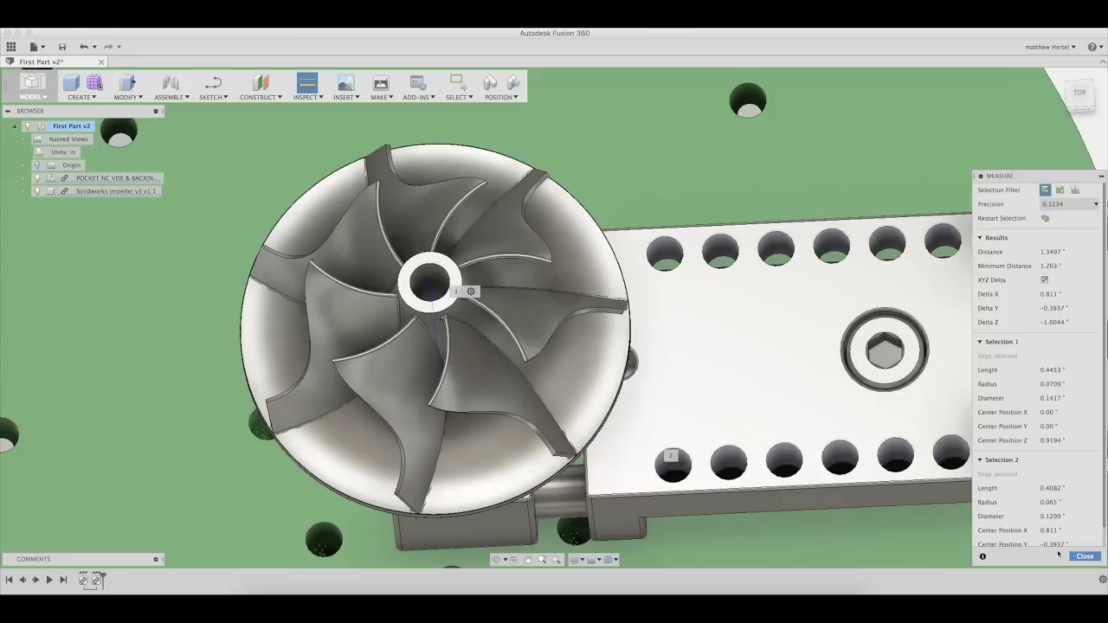
# Expand the vise assembly and its joints in the browser, and highlight RigidGroup2 and component 91292A116:1 in the model
pyautogui.scroll(-5, 919, 502)
pyautogui.scroll(-4, 979, 325)
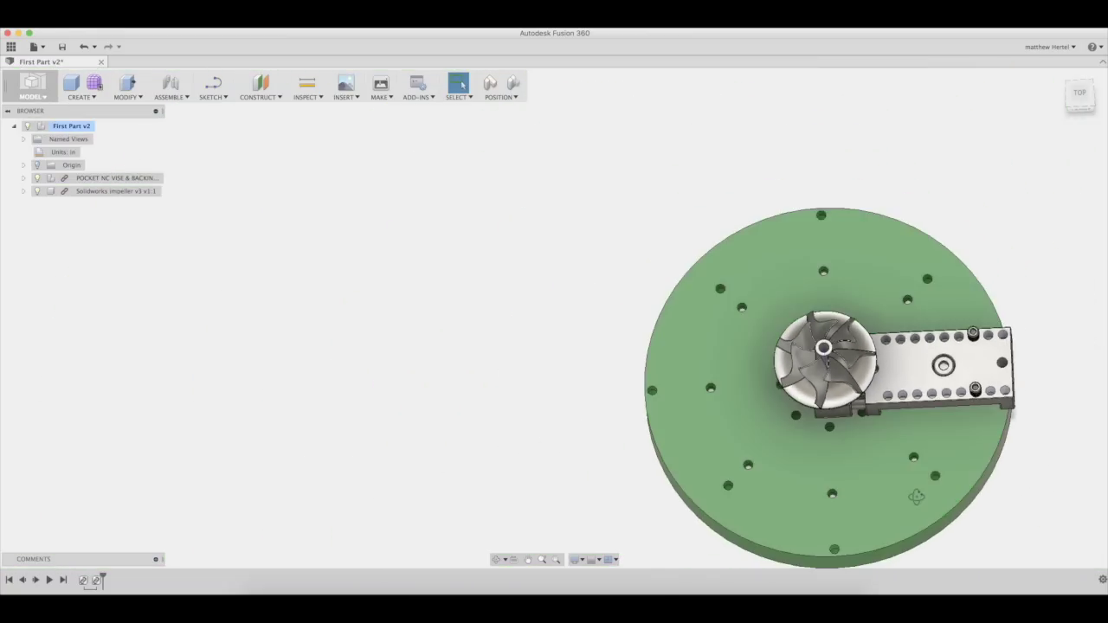
pyautogui.keyDown('shift'); pyautogui.moveTo(918, 497); pyautogui.dragTo(925, 445, button='middle'); pyautogui.keyUp('shift')
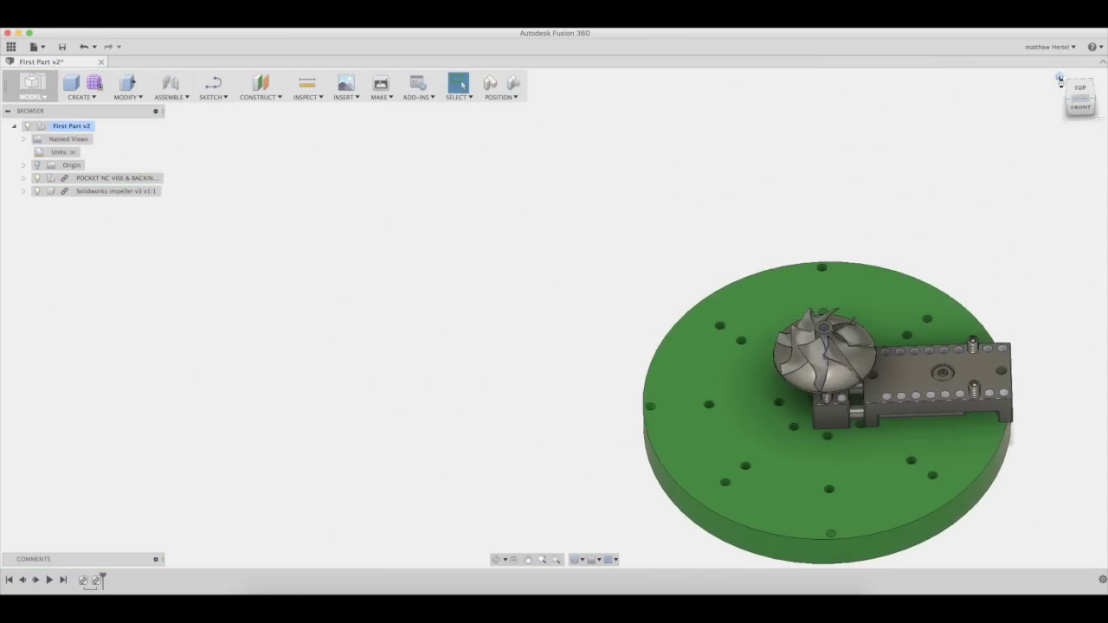
pyautogui.click(1059, 77)
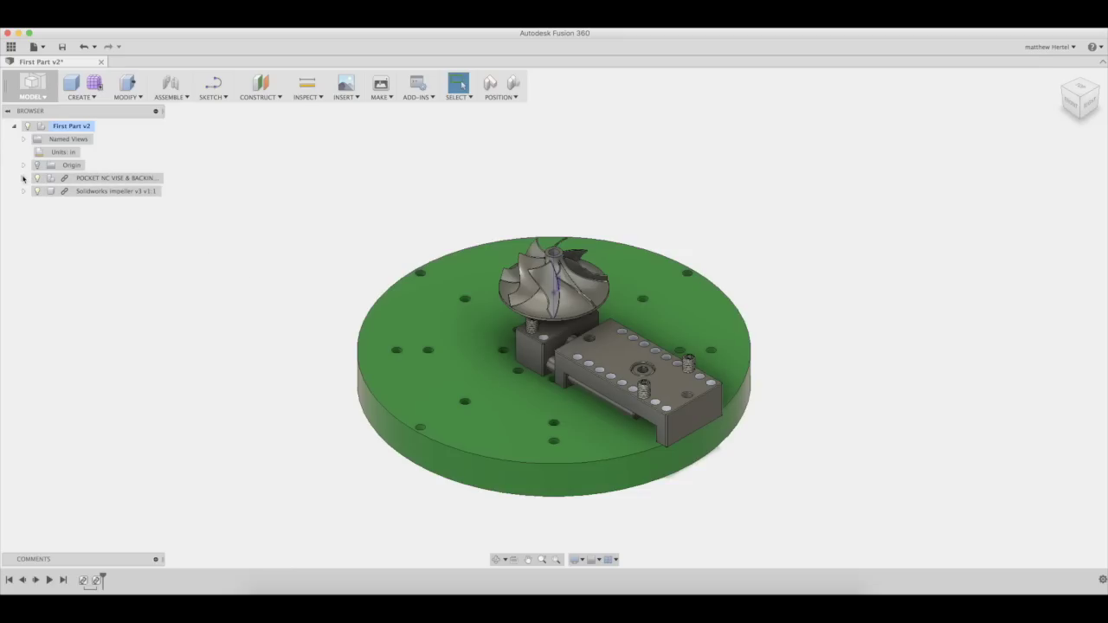
pyautogui.click(23, 179)
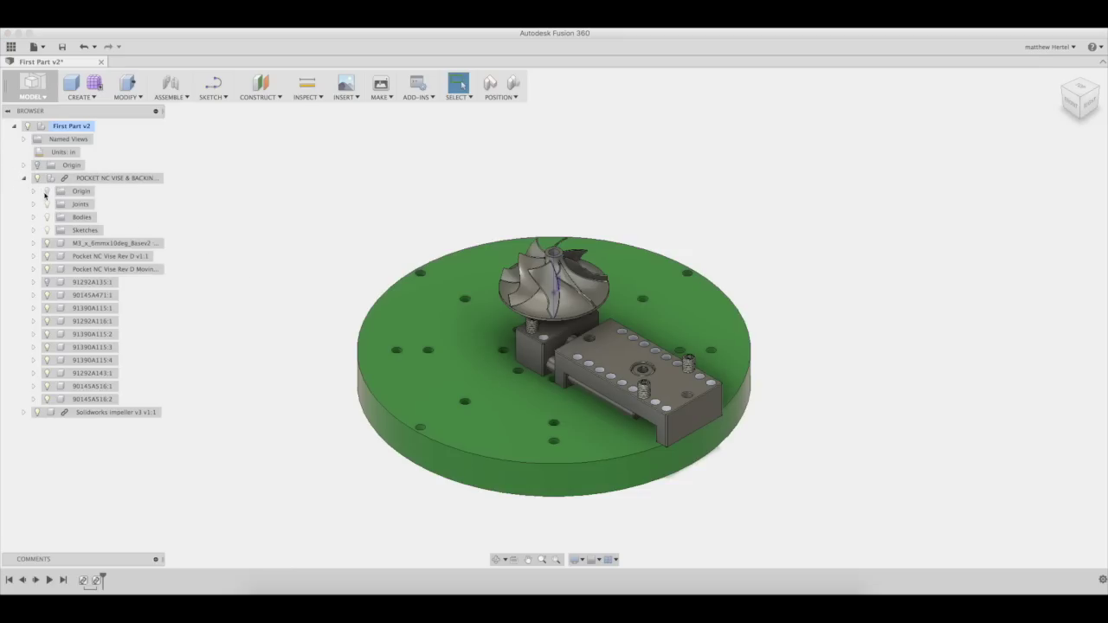
pyautogui.click(33, 203)
pyautogui.click(83, 218)
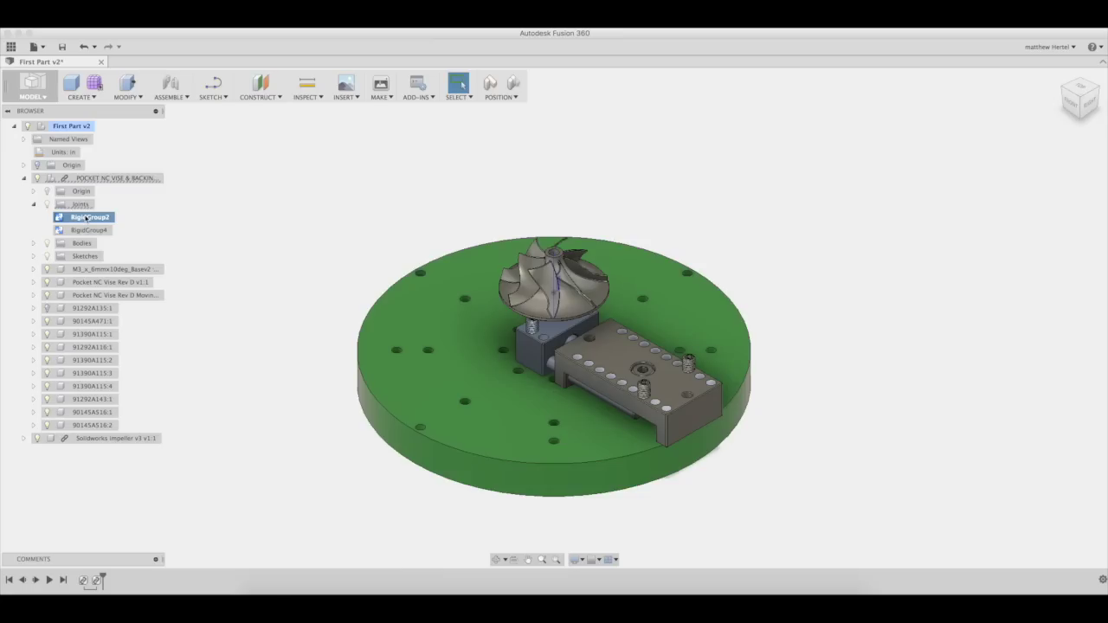
pyautogui.click(104, 348)
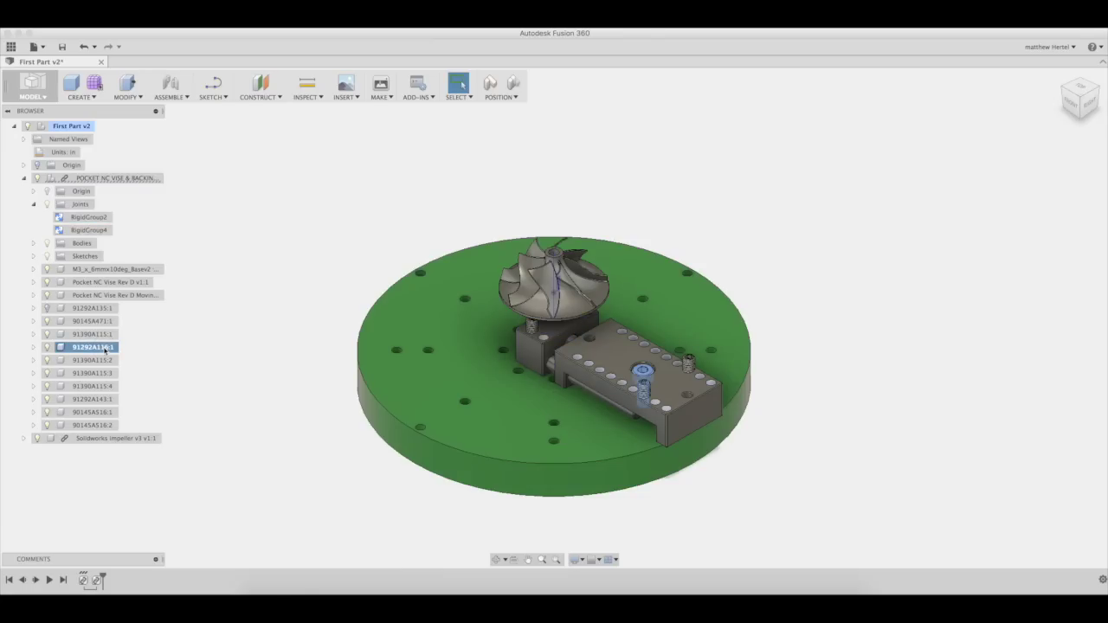
# Move set screws 91390A115:1 and 91390A115:4 on the long vise jaw by -30 mm along Y
pyautogui.click(103, 359)
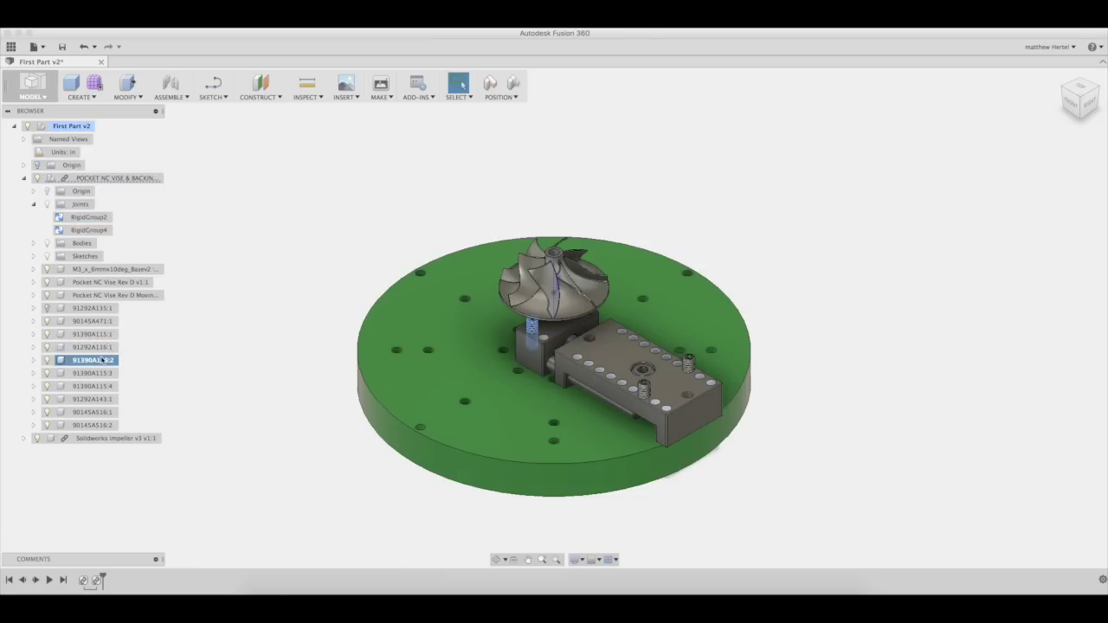
pyautogui.click(104, 334)
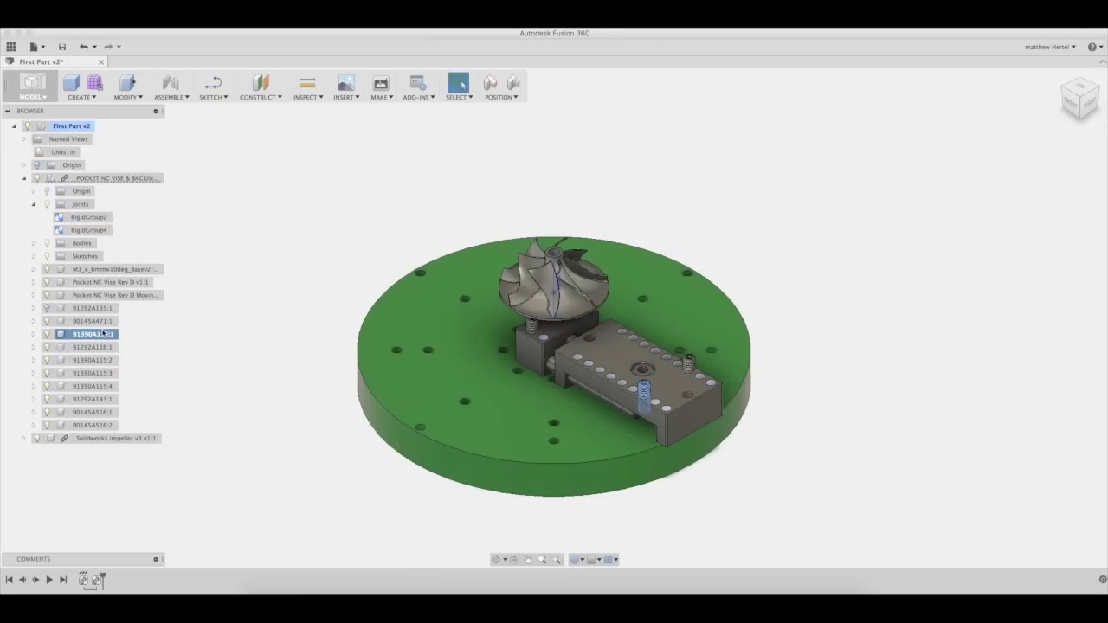
pyautogui.keyDown('super'); pyautogui.click(94, 387); pyautogui.keyUp('super')
pyautogui.rightClick(108, 392)
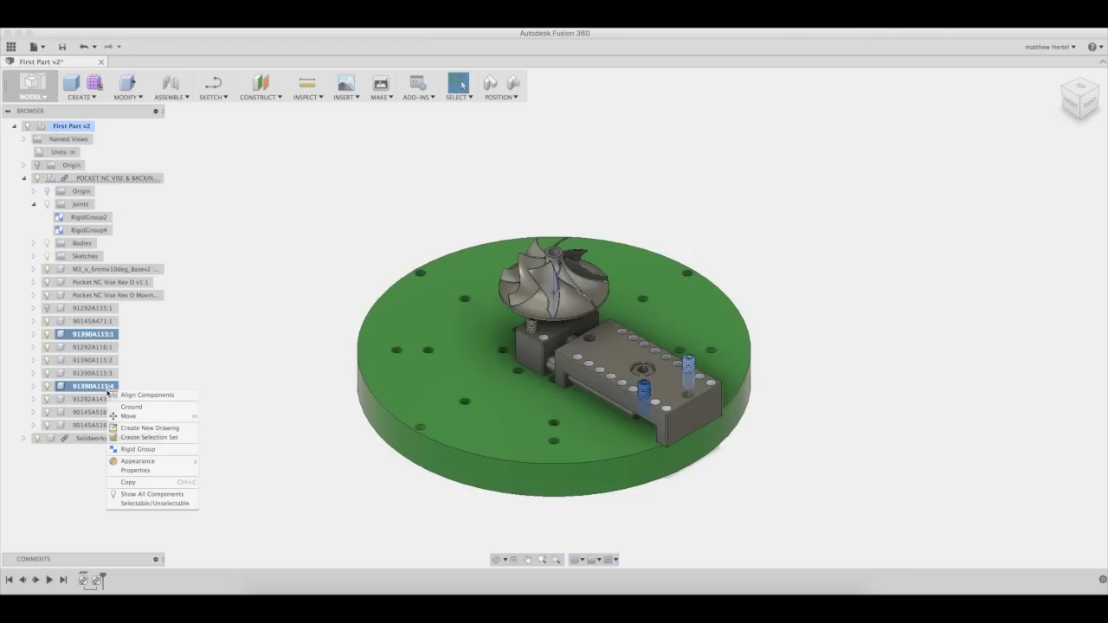
pyautogui.click(125, 411)
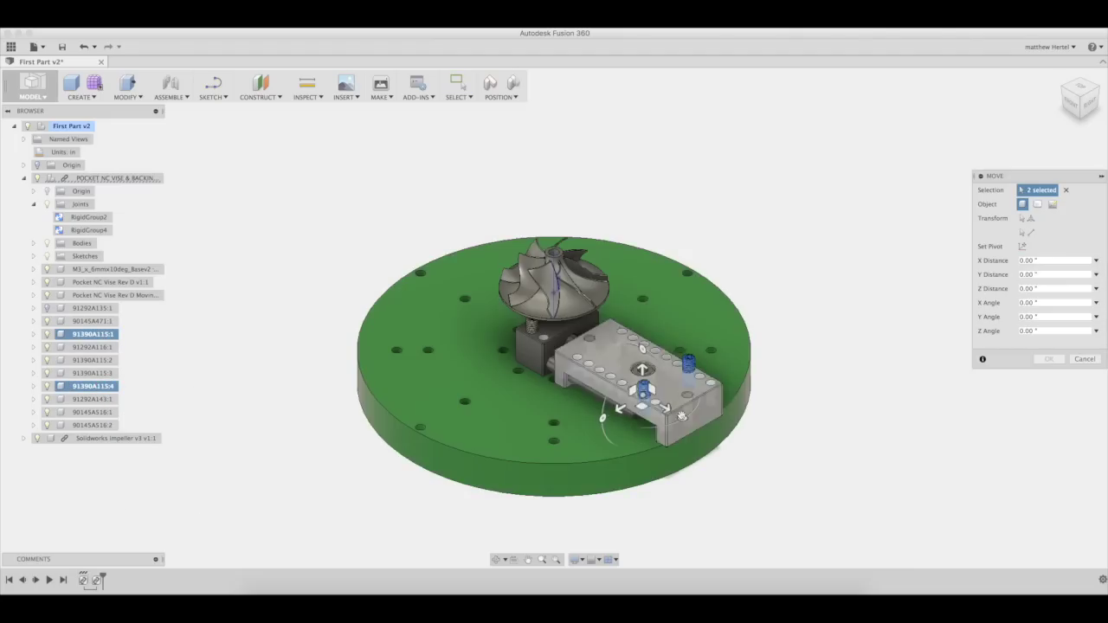
pyautogui.moveTo(679, 413); pyautogui.dragTo(605, 372)
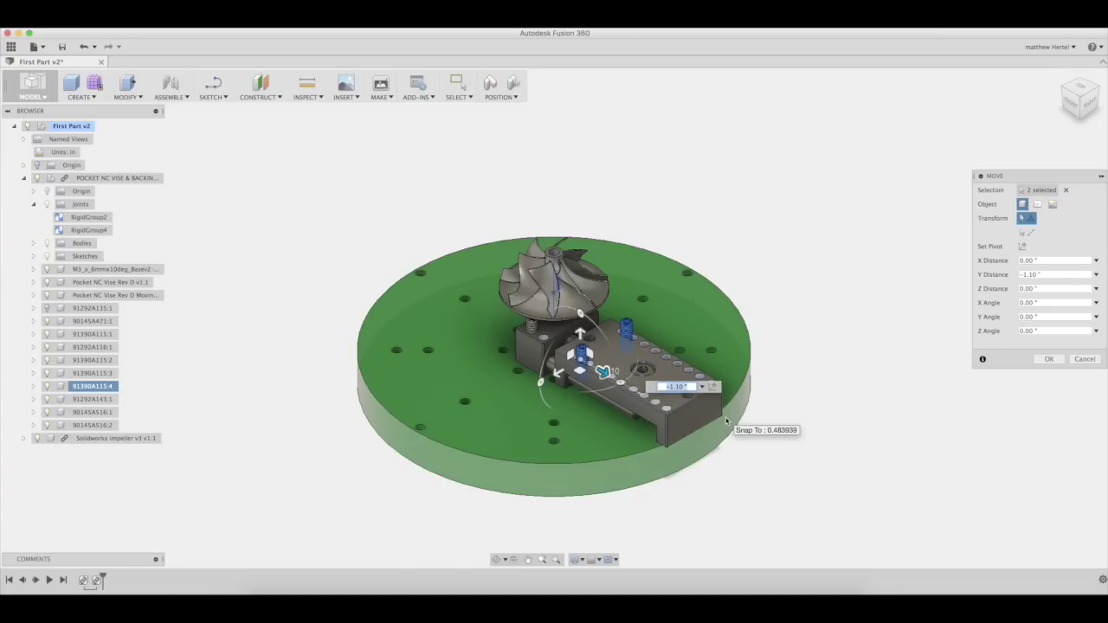
pyautogui.press('BackSpace')
pyautogui.write('-30mm')
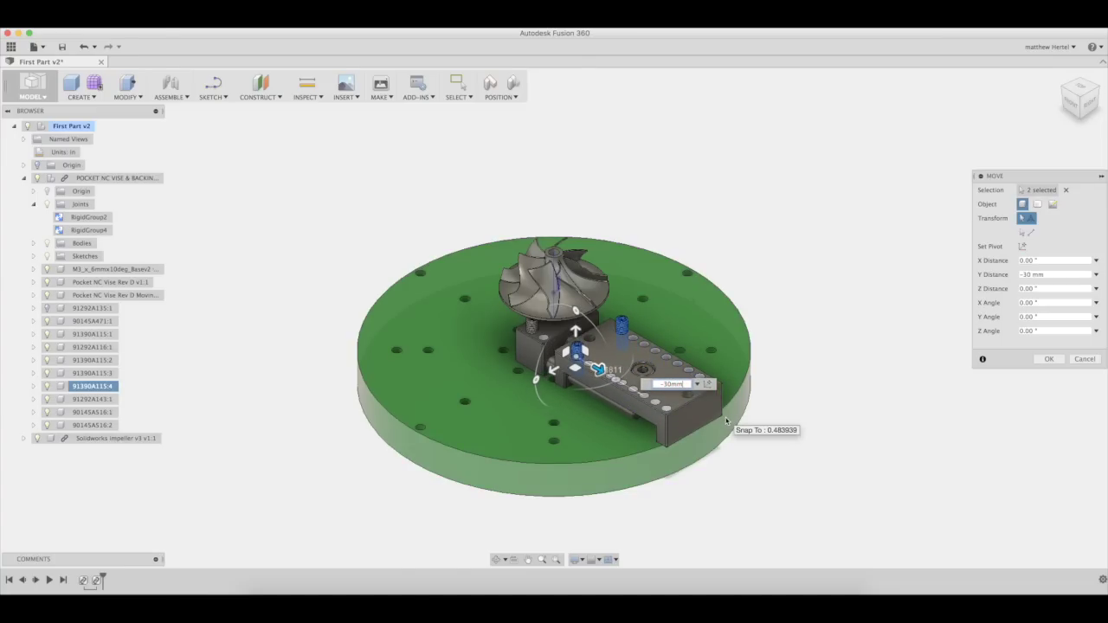
pyautogui.press('Return')
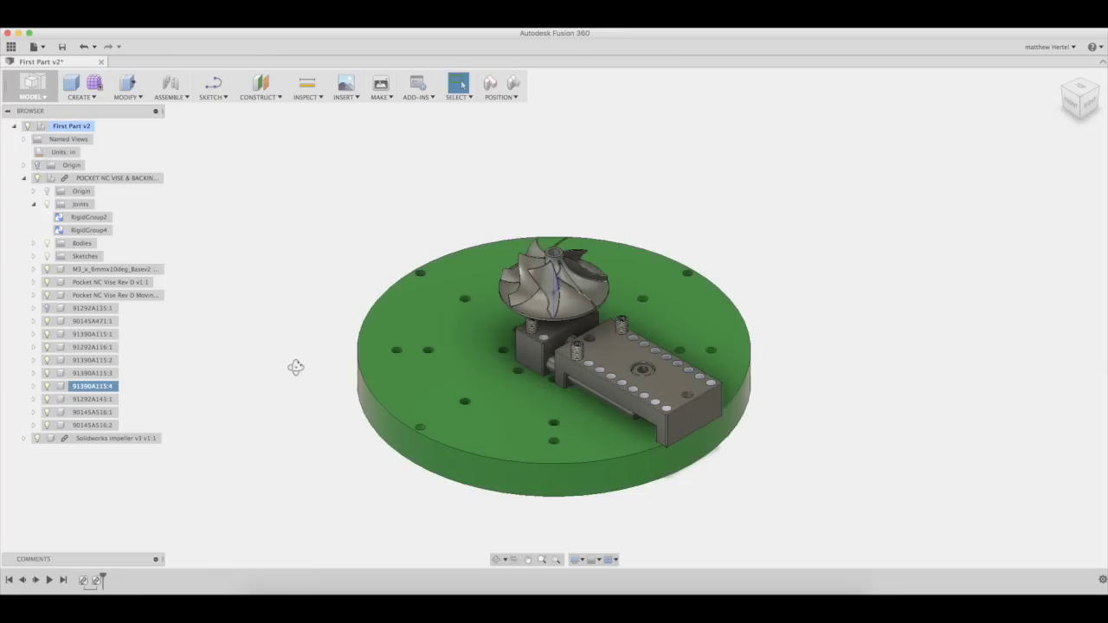
# Select all components of RigidGroup2 and move them about 0.90 in along X, opening the movable jaw
pyautogui.keyDown('shift'); pyautogui.moveTo(296, 367); pyautogui.dragTo(392, 350, button='middle'); pyautogui.keyUp('shift')
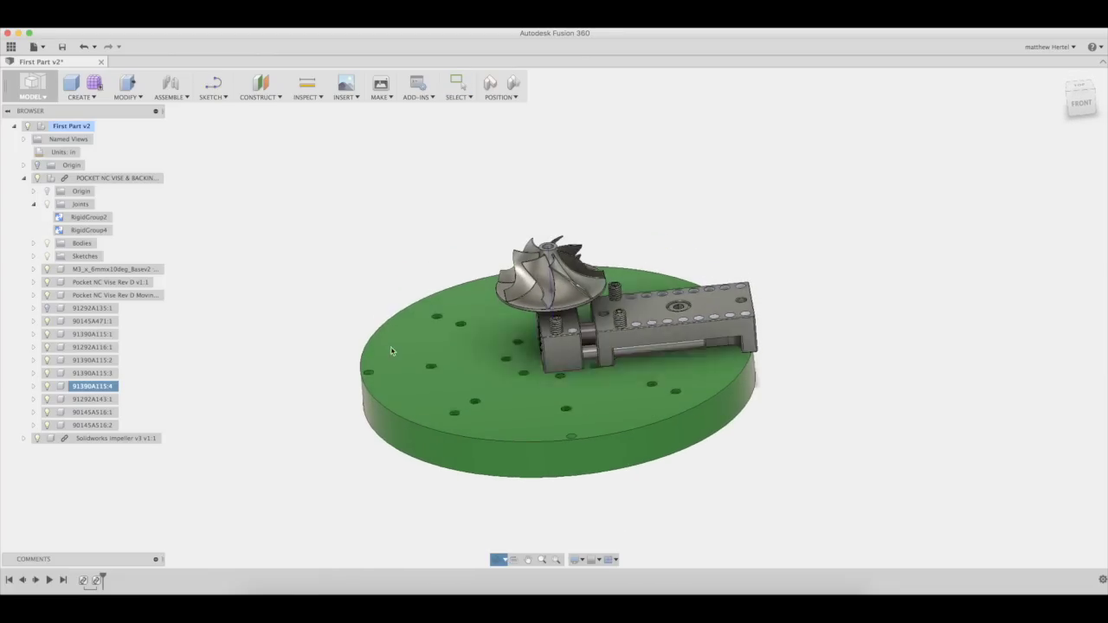
pyautogui.rightClick(105, 219)
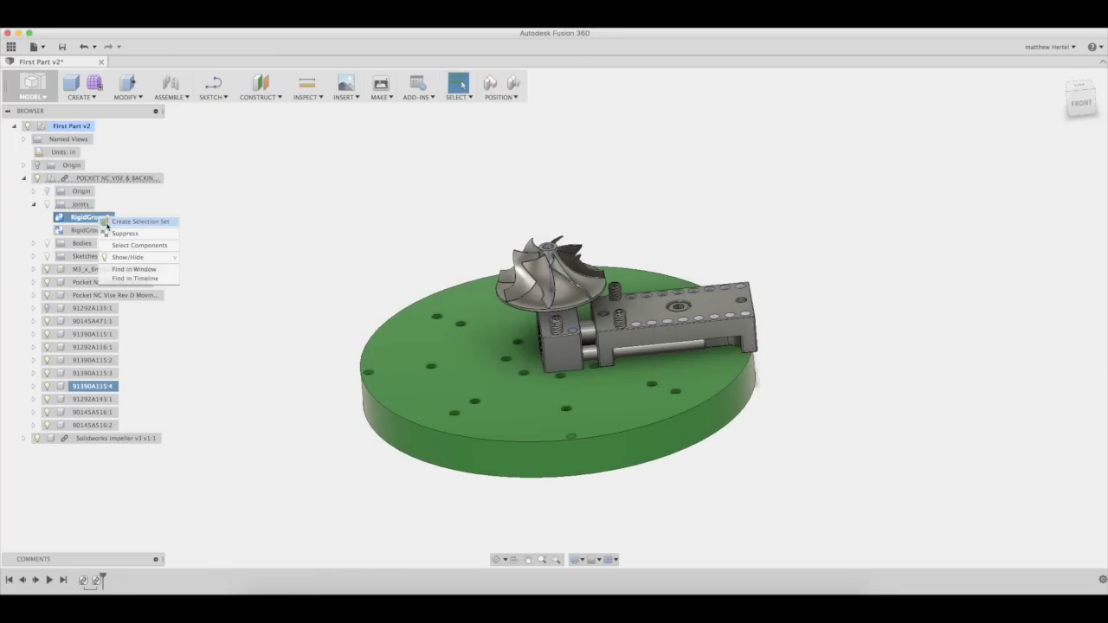
pyautogui.click(138, 245)
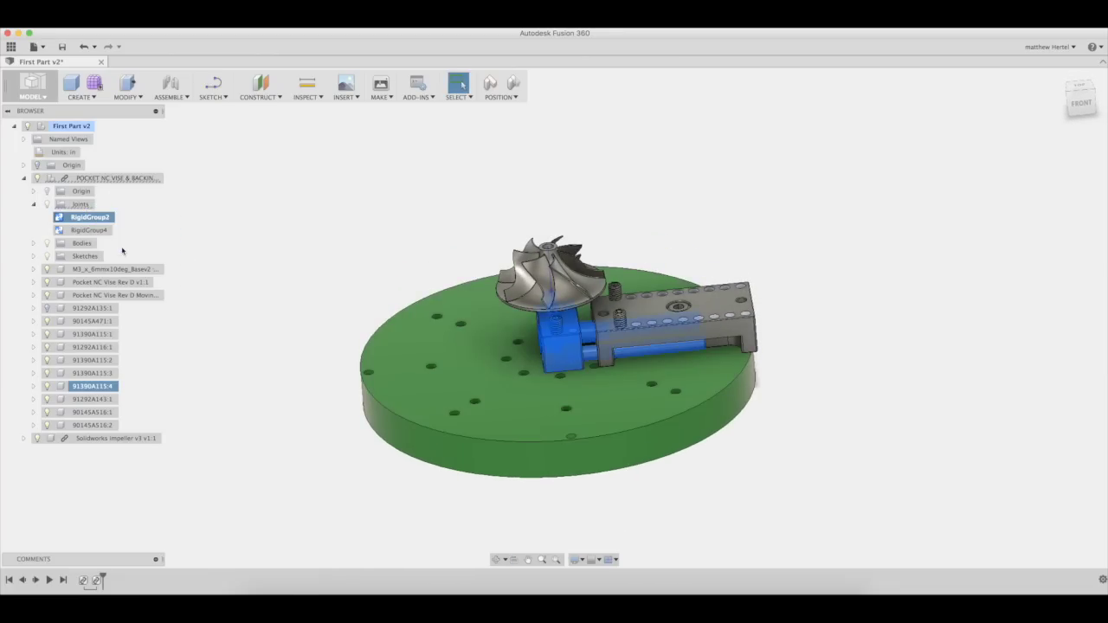
pyautogui.rightClick(98, 364)
pyautogui.click(108, 370)
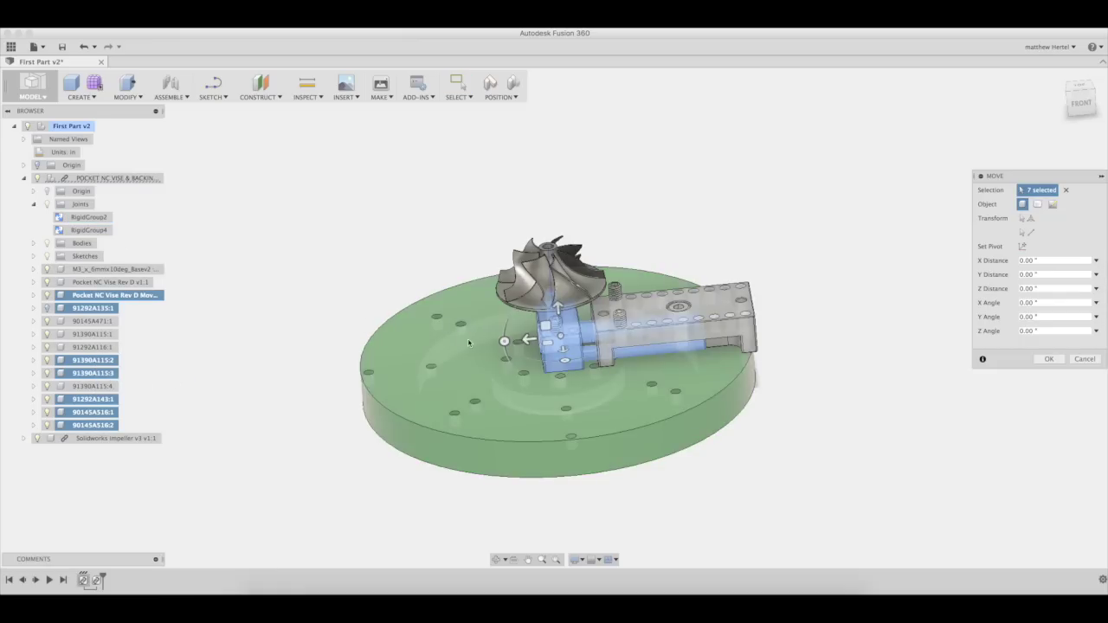
pyautogui.moveTo(529, 340); pyautogui.dragTo(474, 351)
pyautogui.keyDown('shift'); pyautogui.moveTo(474, 351); pyautogui.dragTo(466, 346, button='middle'); pyautogui.keyUp('shift')
pyautogui.moveTo(465, 345); pyautogui.dragTo(457, 346)
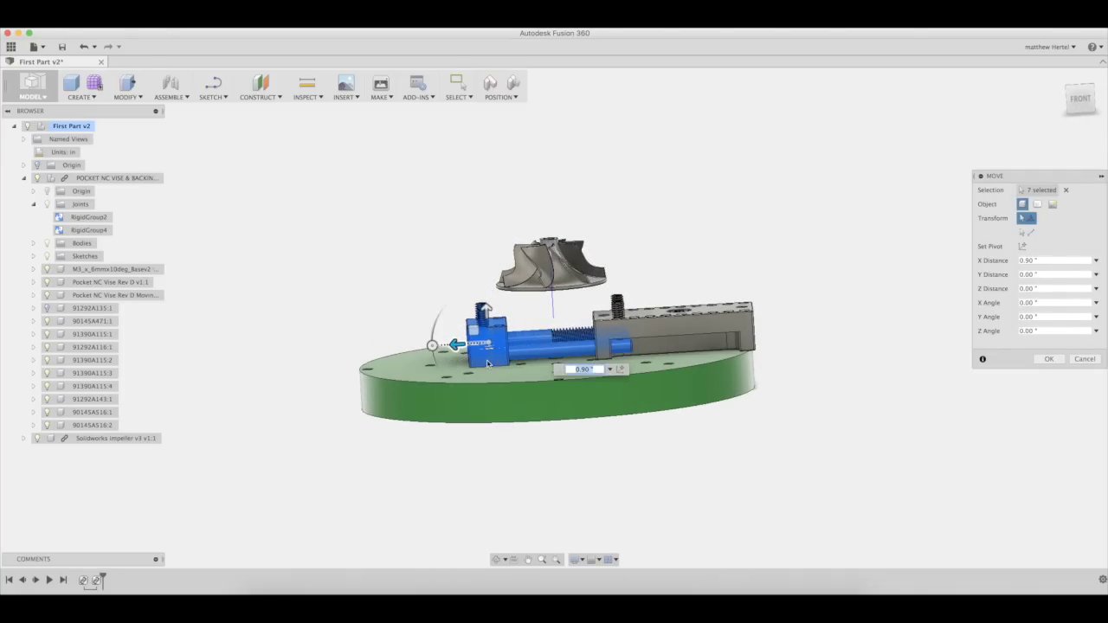
pyautogui.keyDown('shift'); pyautogui.moveTo(595, 407); pyautogui.dragTo(596, 440, button='middle'); pyautogui.keyUp('shift')
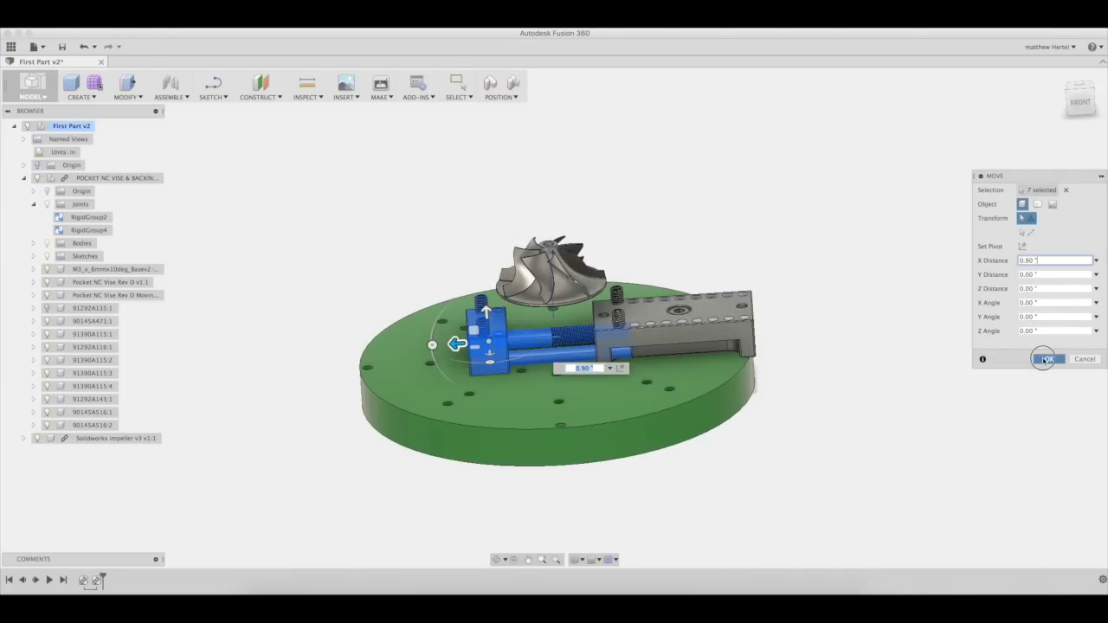
pyautogui.click(1048, 359)
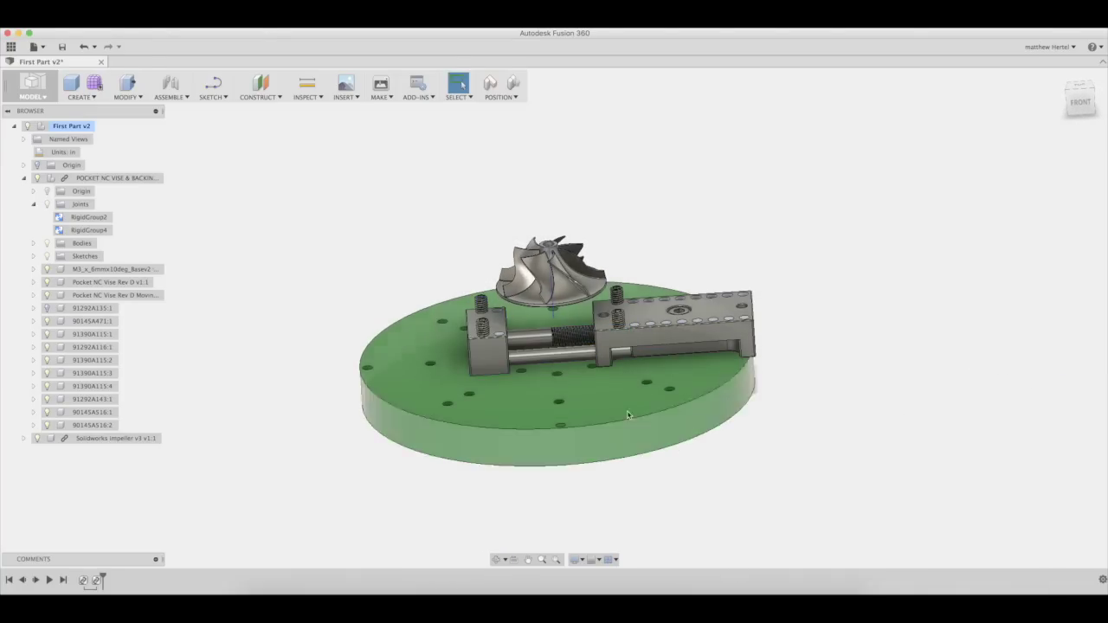
# Hide set screw 91390A115:2 in the movable jaw to expose its hole
pyautogui.click(103, 387)
pyautogui.click(103, 400)
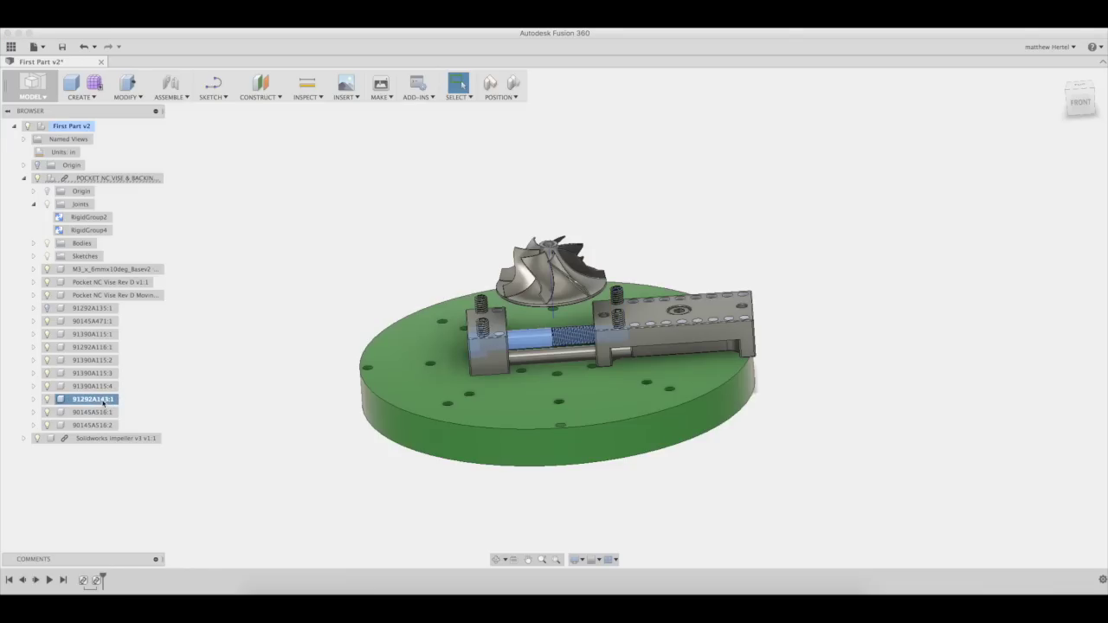
pyautogui.click(101, 363)
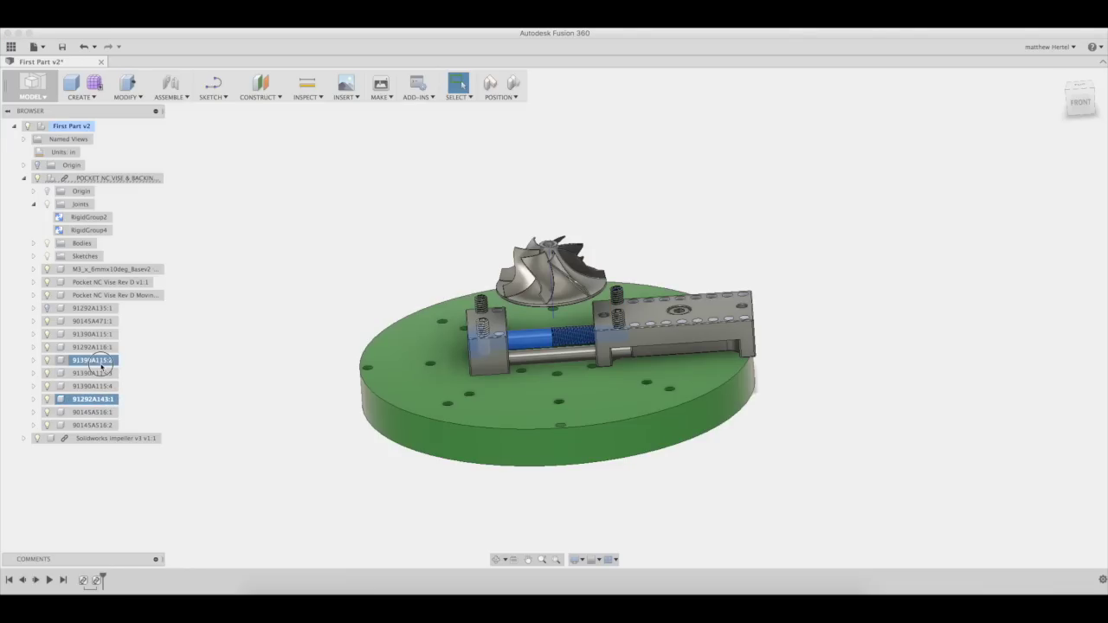
pyautogui.click(110, 363)
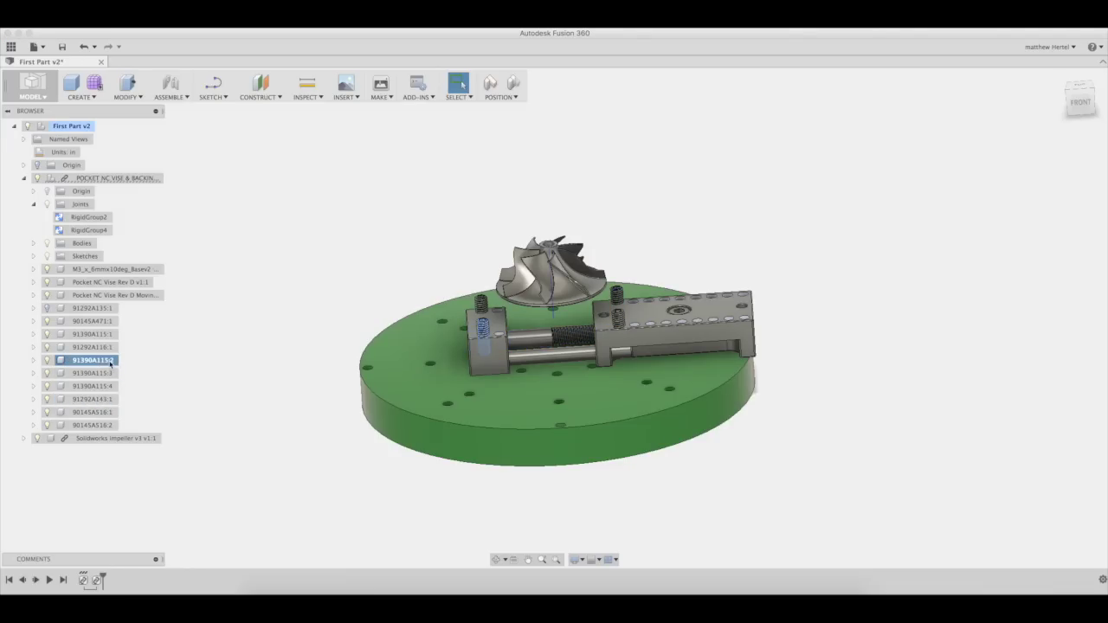
pyautogui.rightClick(110, 363)
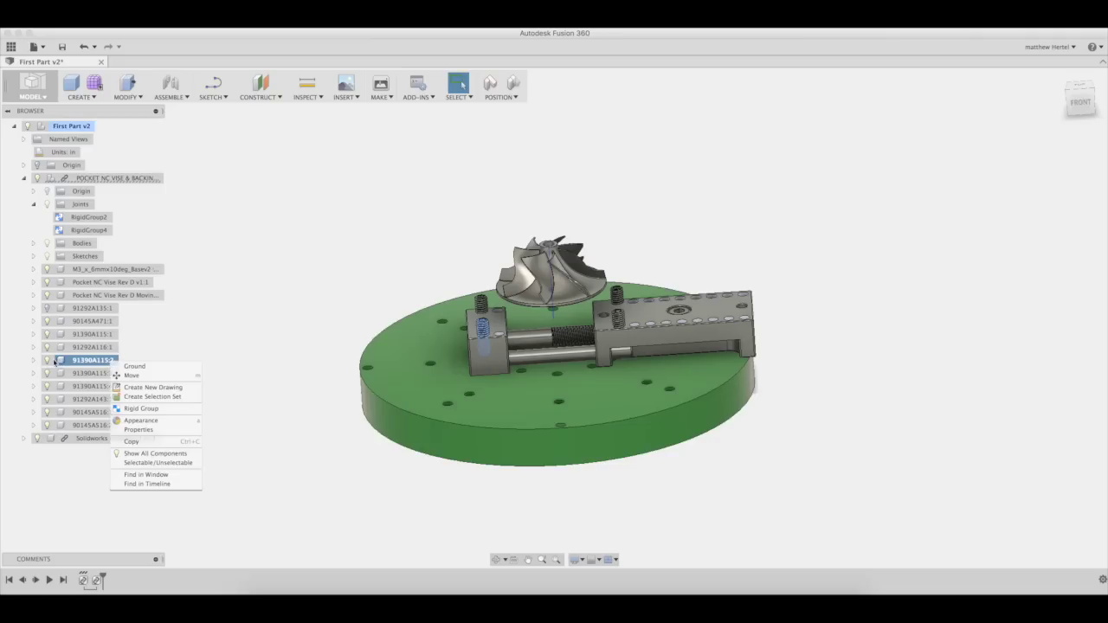
pyautogui.click(48, 361)
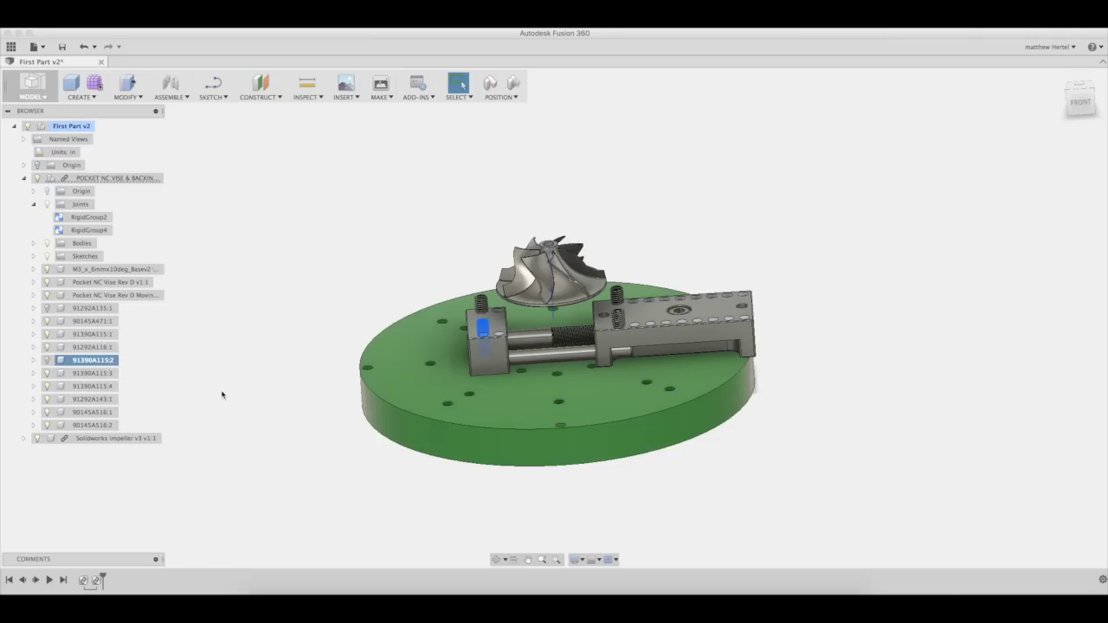
pyautogui.click(297, 444)
pyautogui.keyDown('shift'); pyautogui.moveTo(297, 444); pyautogui.dragTo(297, 467, button='middle'); pyautogui.keyUp('shift')
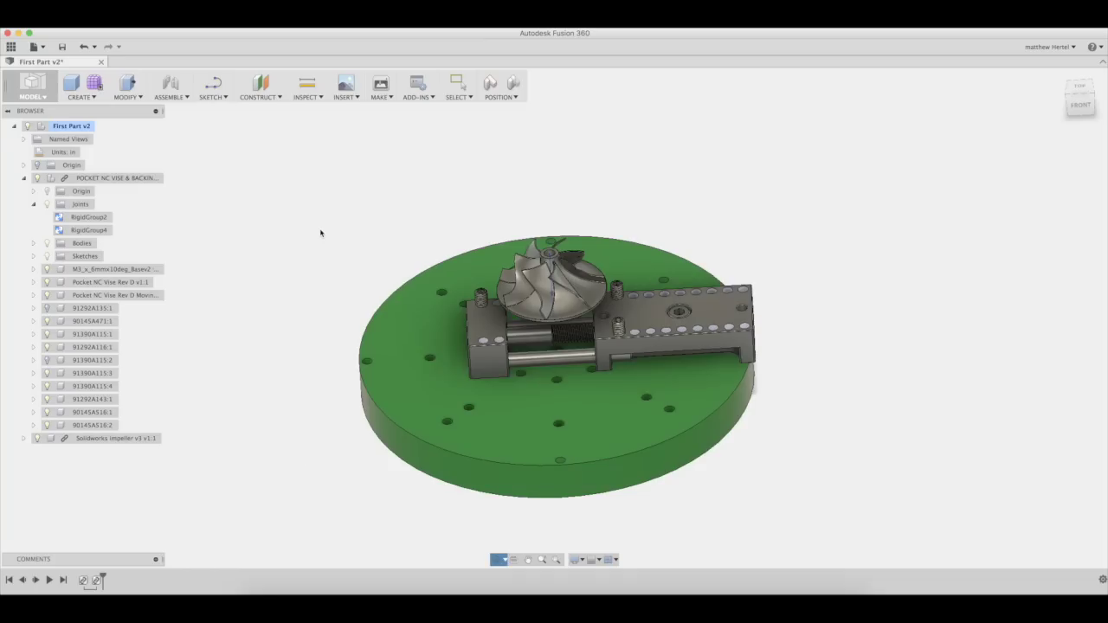
# Measure from the edge of the exposed outer hole on the movable jaw to the impeller's hub bore edge
pyautogui.click(312, 87)
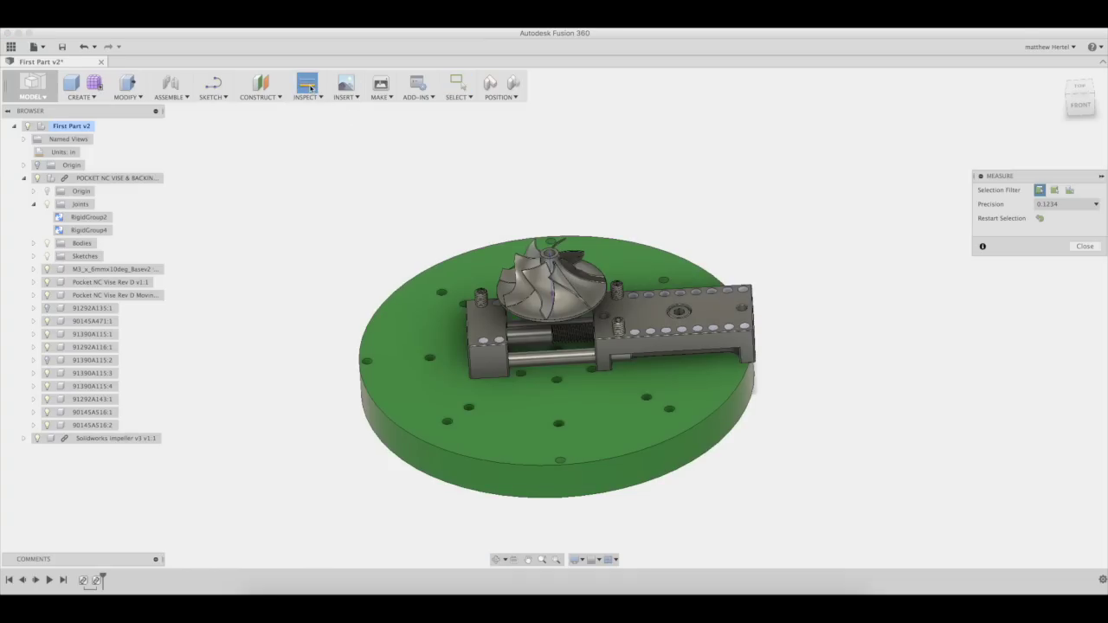
pyautogui.scroll(2, 482, 353)
pyautogui.scroll(2, 484, 338)
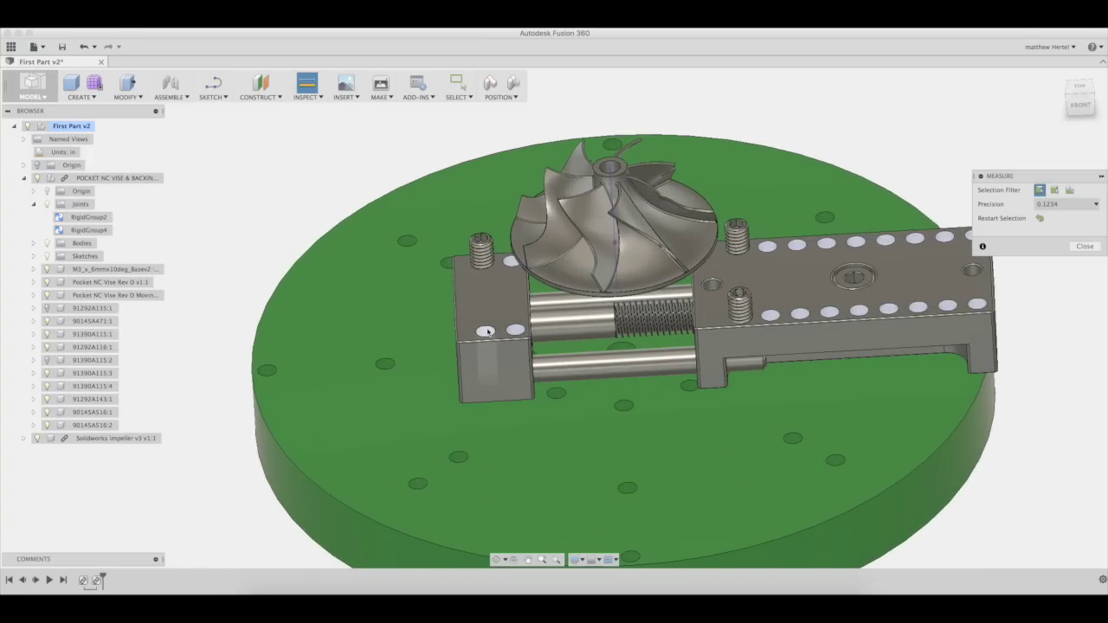
pyautogui.scroll(2, 488, 331)
pyautogui.click(486, 331)
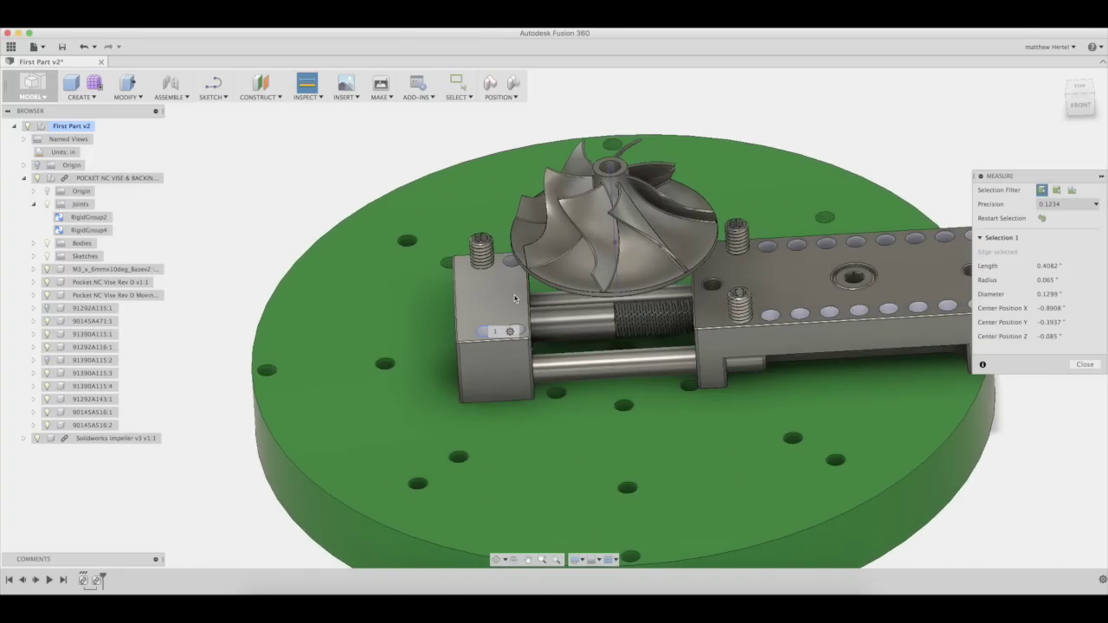
pyautogui.click(610, 165)
pyautogui.scroll(6, 539, 213)
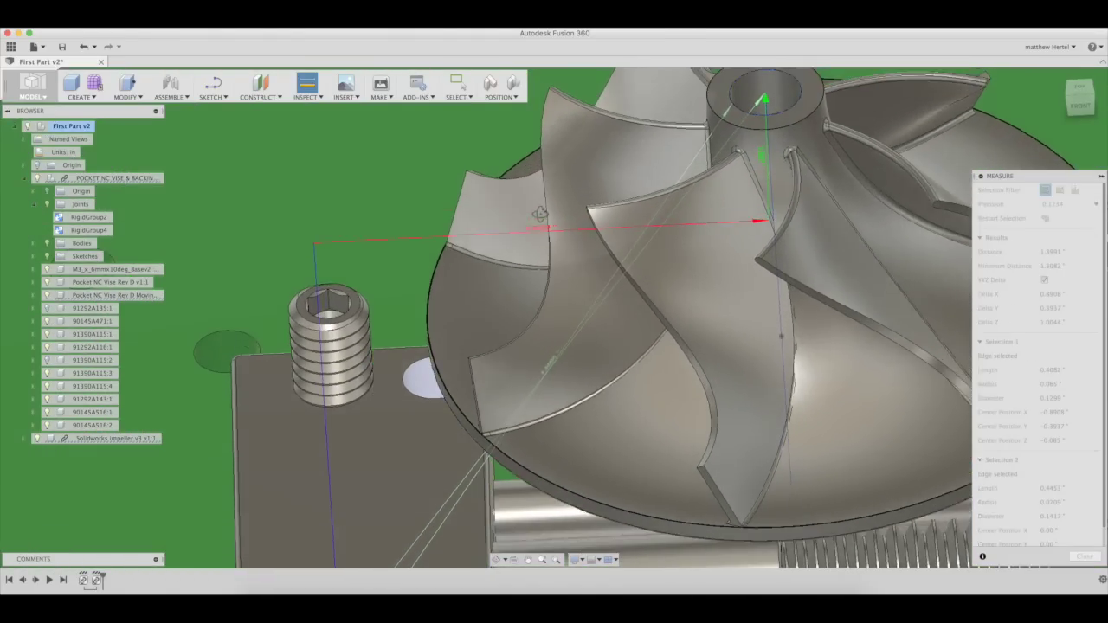
pyautogui.keyDown('shift'); pyautogui.moveTo(540, 213); pyautogui.dragTo(578, 500, button='middle'); pyautogui.keyUp('shift')
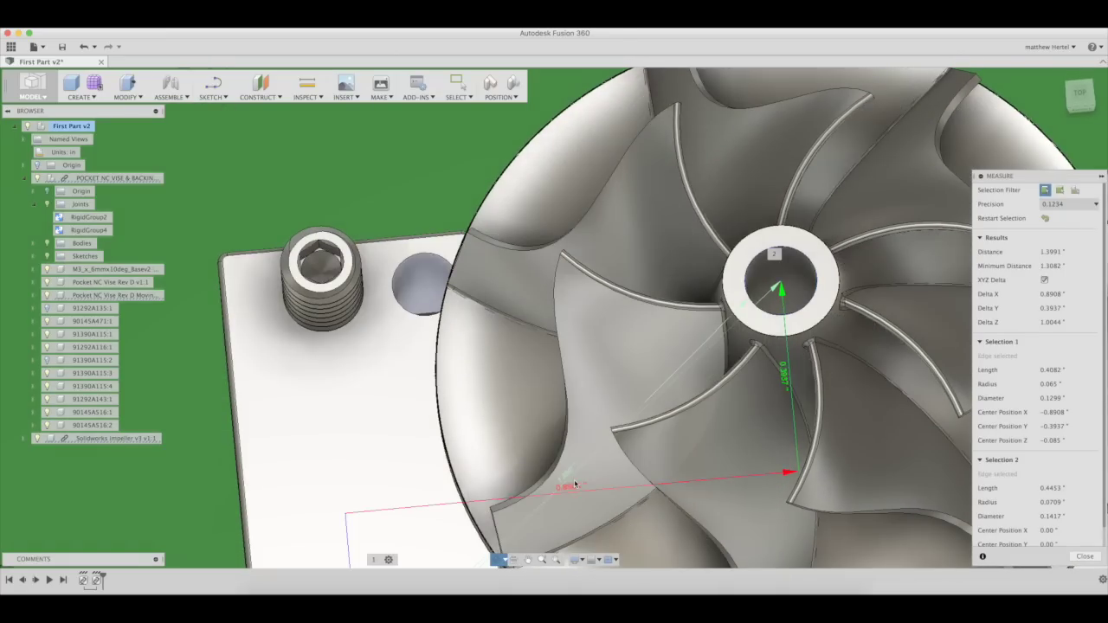
pyautogui.scroll(3, 578, 502)
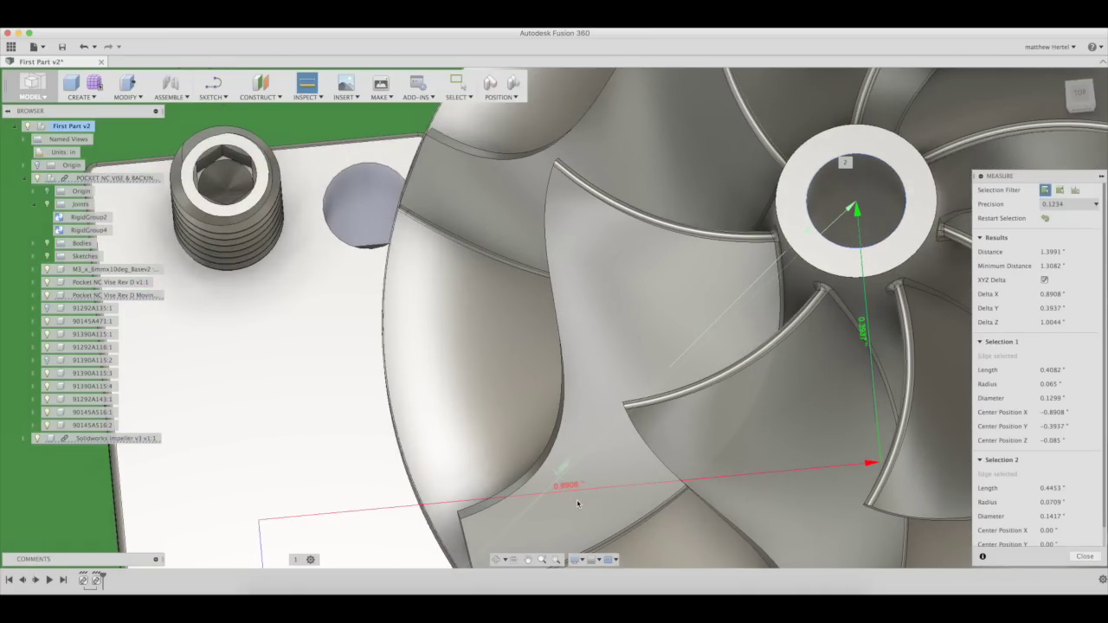
pyautogui.click(1083, 556)
# Switch to the Calculator, subtract 0.8125 from 0.8908, and close it
pyautogui.scroll(-3, 779, 424)
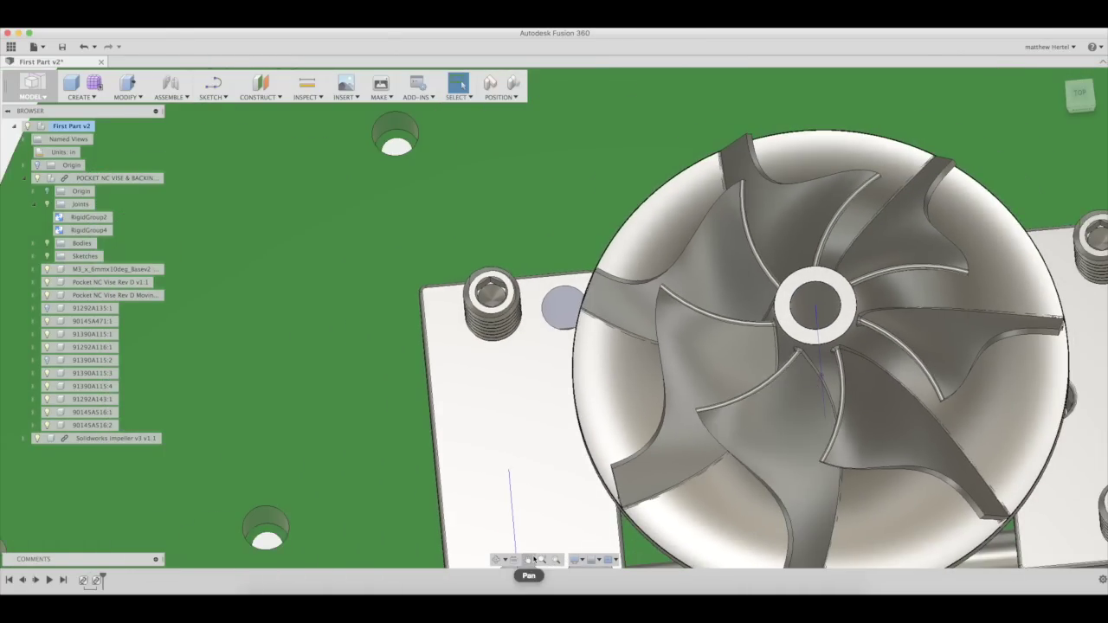
pyautogui.scroll(-4, 582, 471)
pyautogui.click(640, 592)
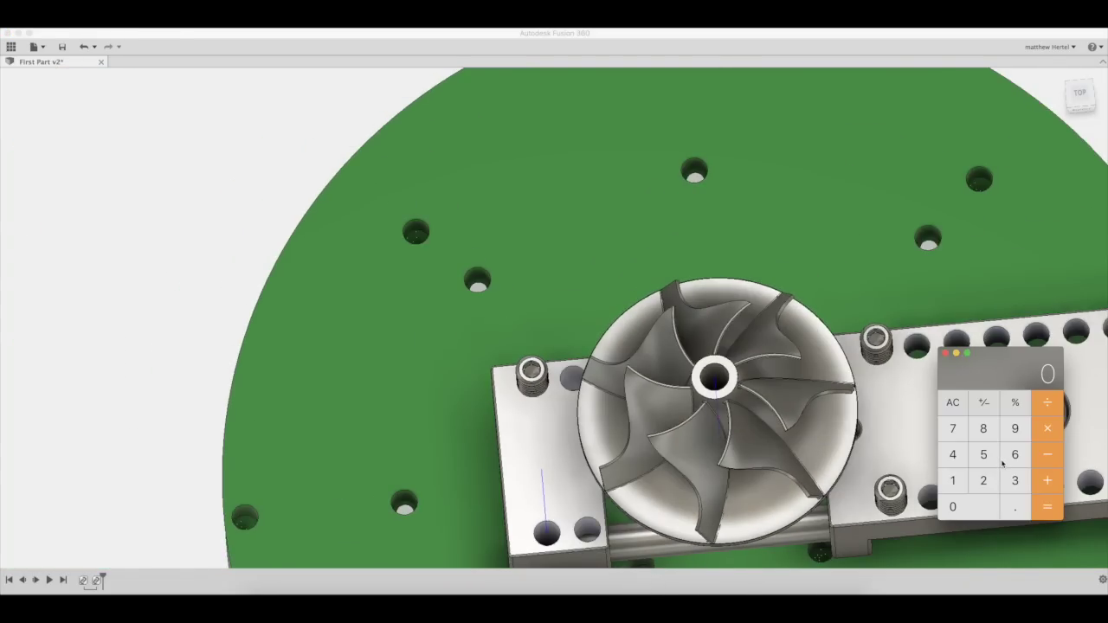
pyautogui.click(1015, 506)
pyautogui.click(983, 428)
pyautogui.click(1013, 428)
pyautogui.click(983, 504)
pyautogui.click(985, 430)
pyautogui.click(1034, 455)
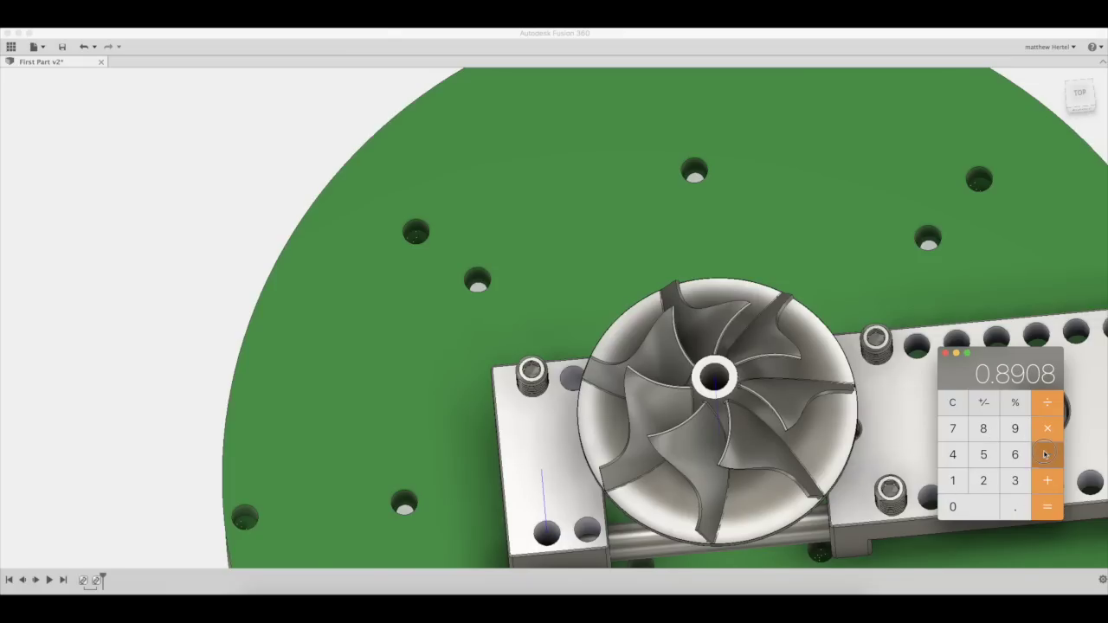
pyautogui.click(1013, 507)
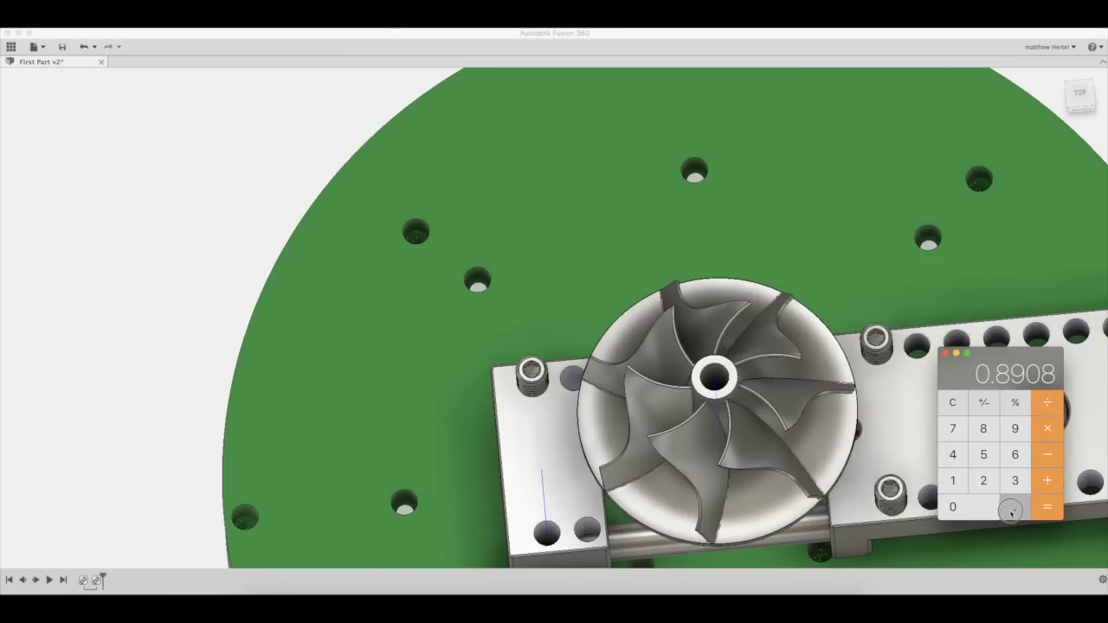
pyautogui.click(984, 428)
pyautogui.click(953, 480)
pyautogui.click(979, 481)
pyautogui.click(983, 454)
pyautogui.click(1046, 509)
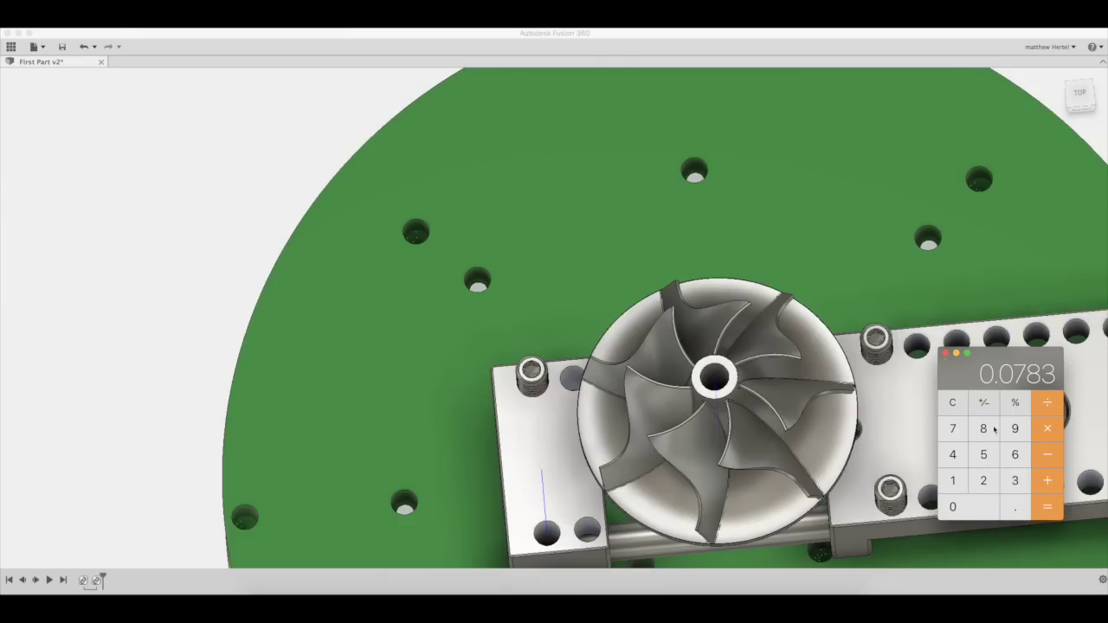
pyautogui.click(946, 354)
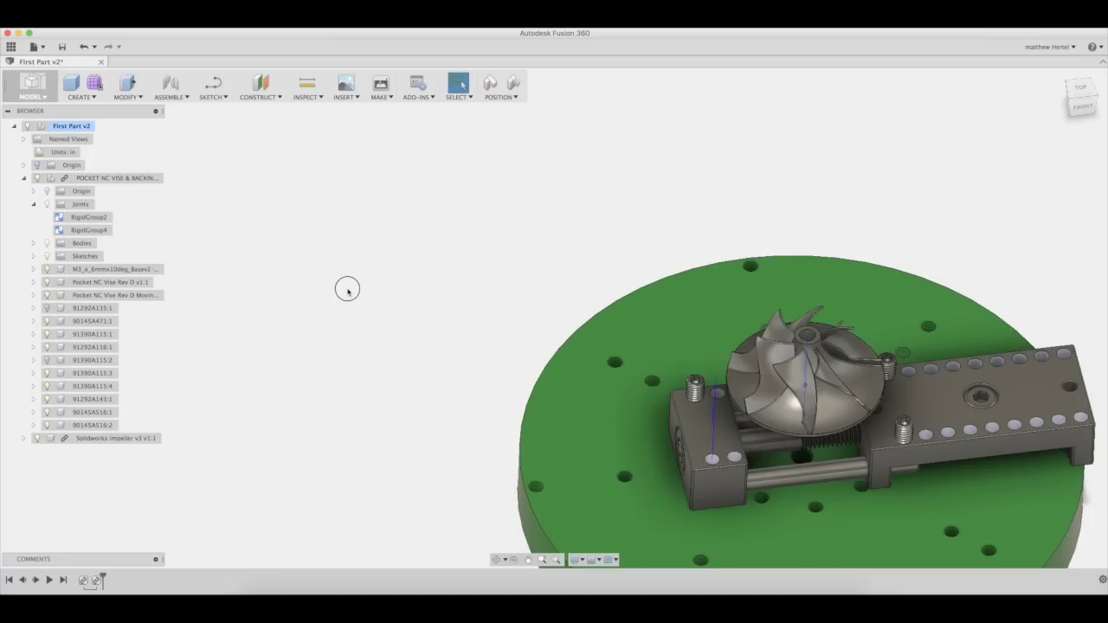
# Select all components of RigidGroup2 and move them -0.0783 in along X
pyautogui.rightClick(111, 219)
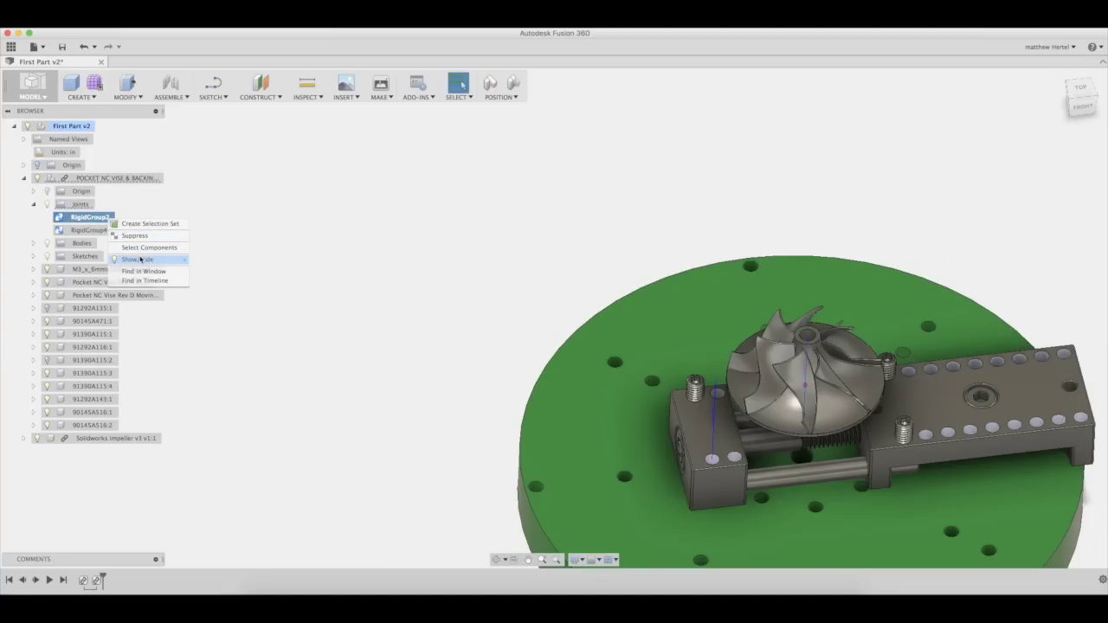
pyautogui.click(142, 249)
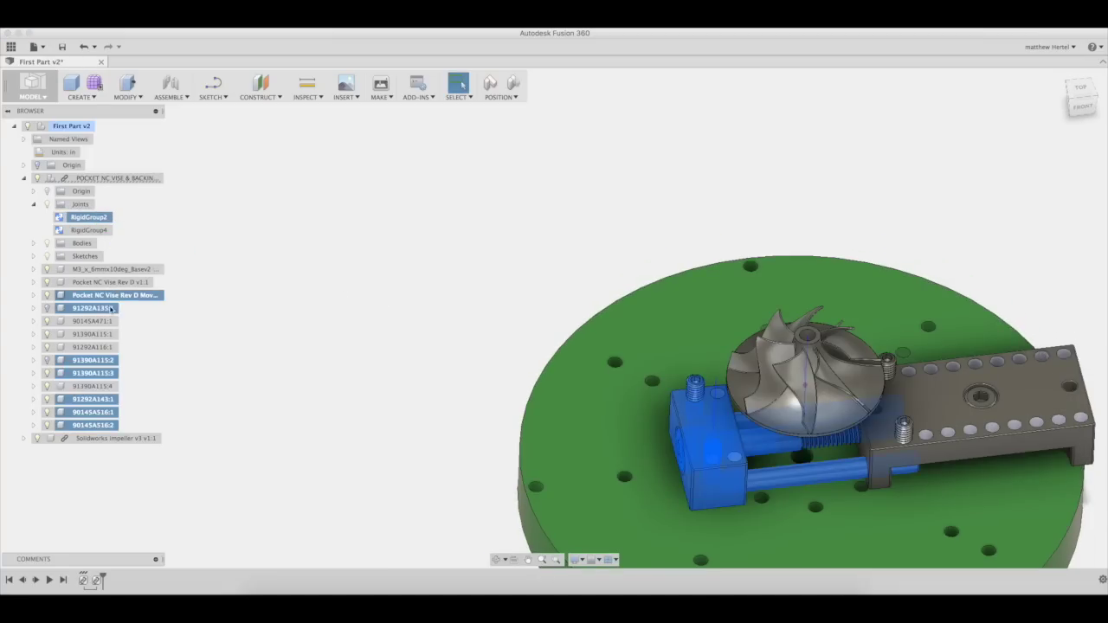
pyautogui.rightClick(104, 360)
pyautogui.click(122, 378)
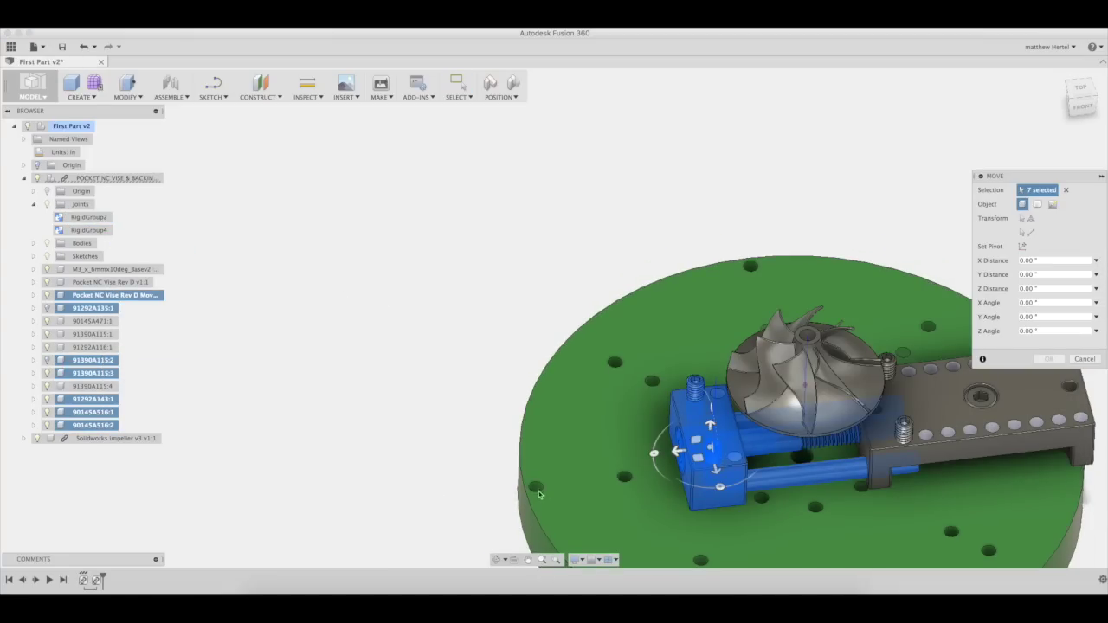
pyautogui.moveTo(677, 451); pyautogui.dragTo(688, 451)
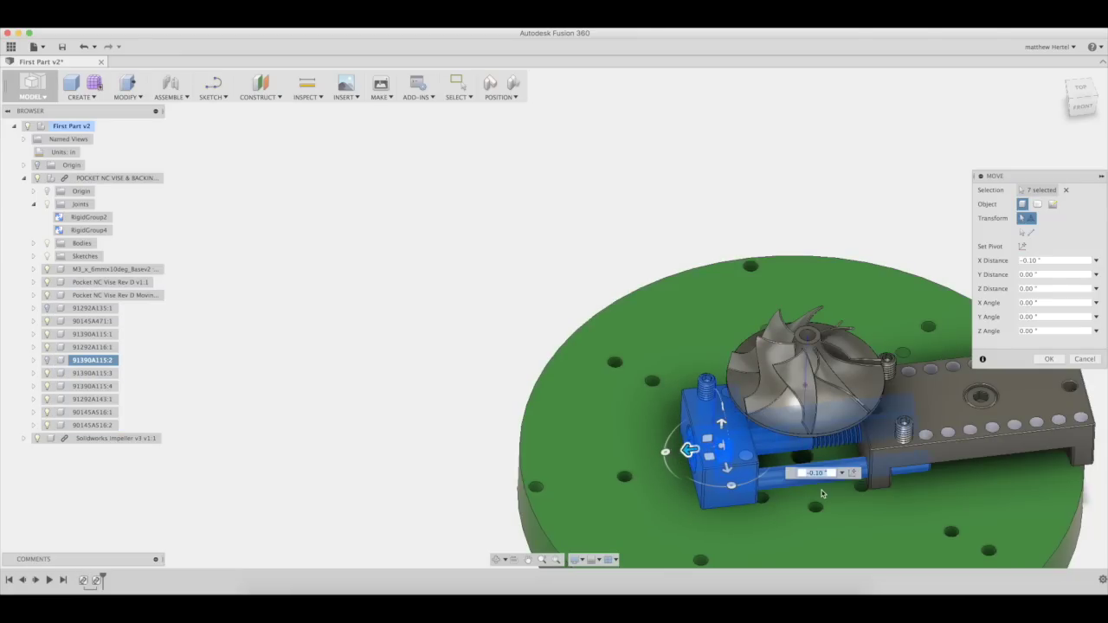
pyautogui.write('-.0783')
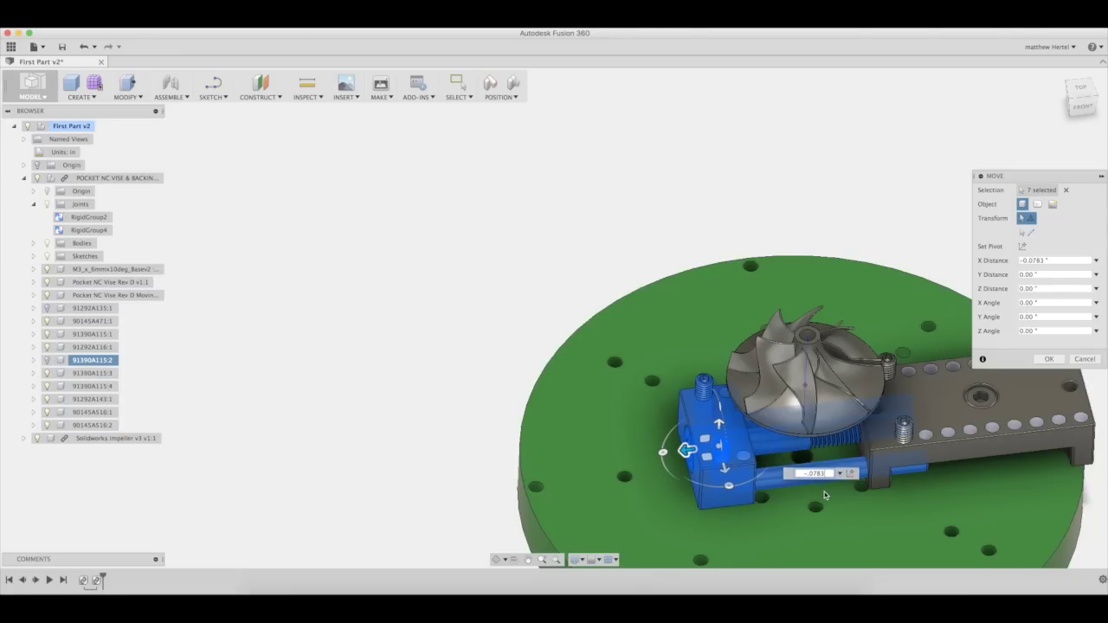
pyautogui.click(1048, 358)
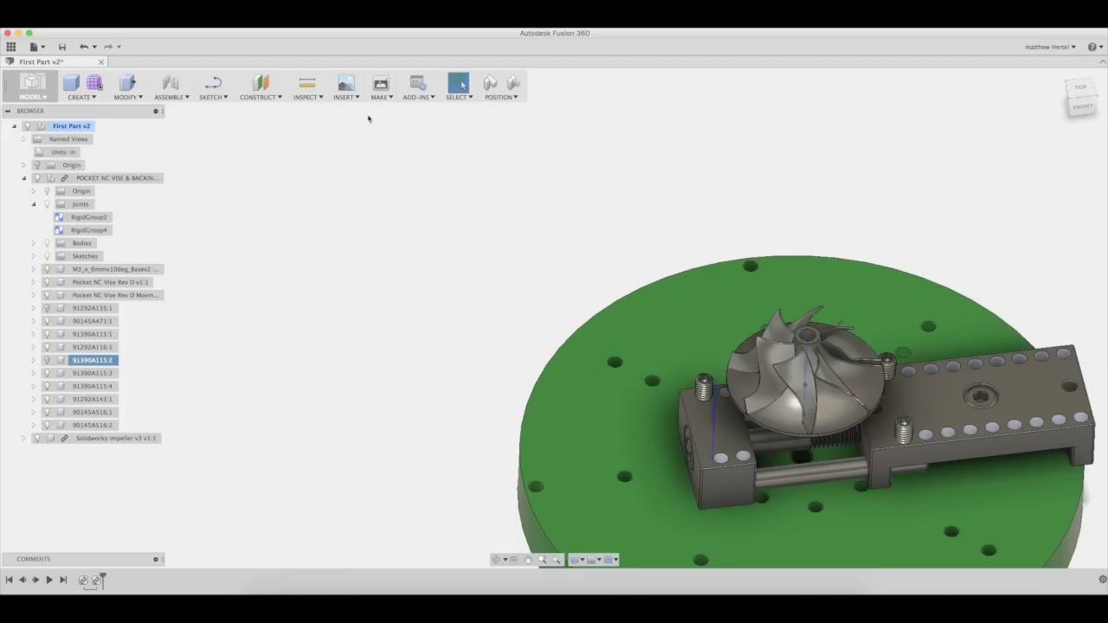
# Measure from the exposed outer hole's edge on the movable jaw to the impeller's hub bore edge
pyautogui.click(310, 83)
pyautogui.scroll(5, 709, 450)
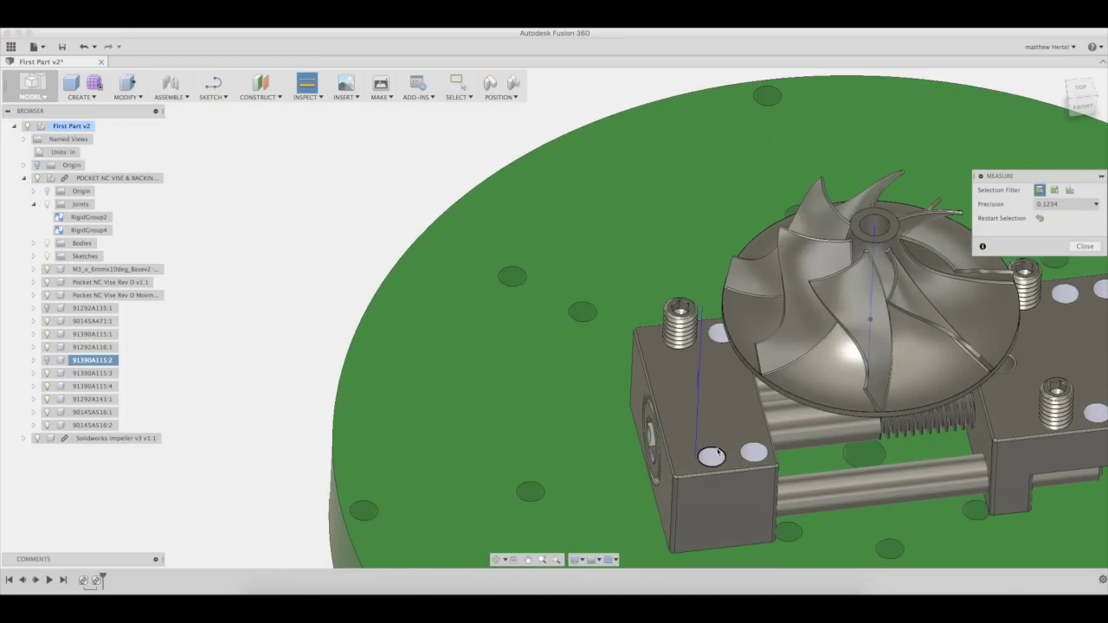
pyautogui.scroll(-1, 717, 452)
pyautogui.click(717, 452)
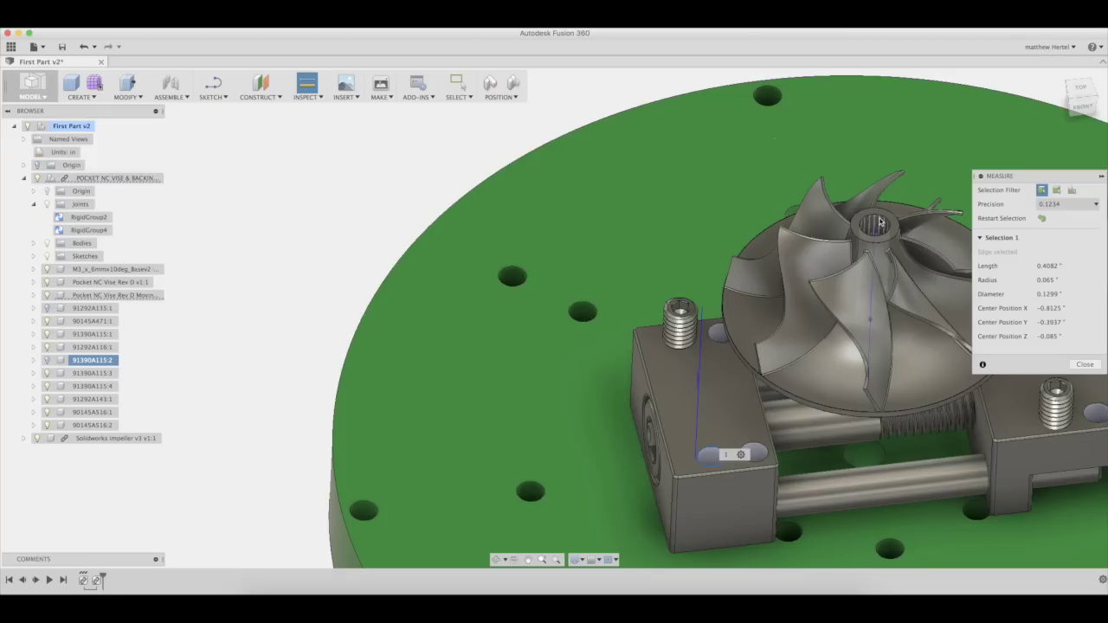
pyautogui.click(875, 219)
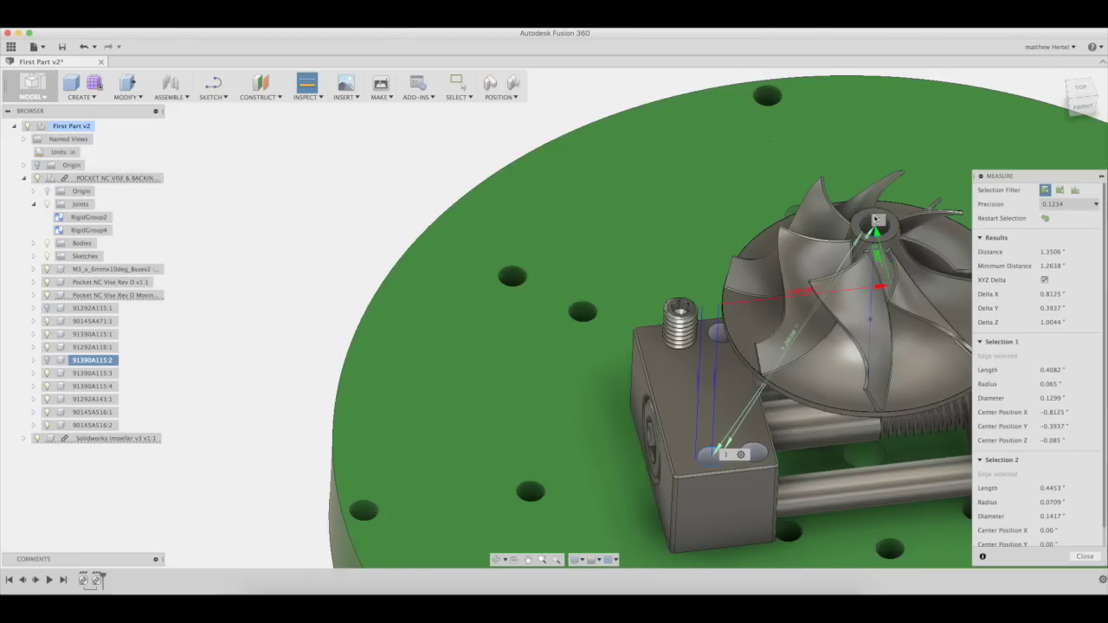
pyautogui.click(1085, 557)
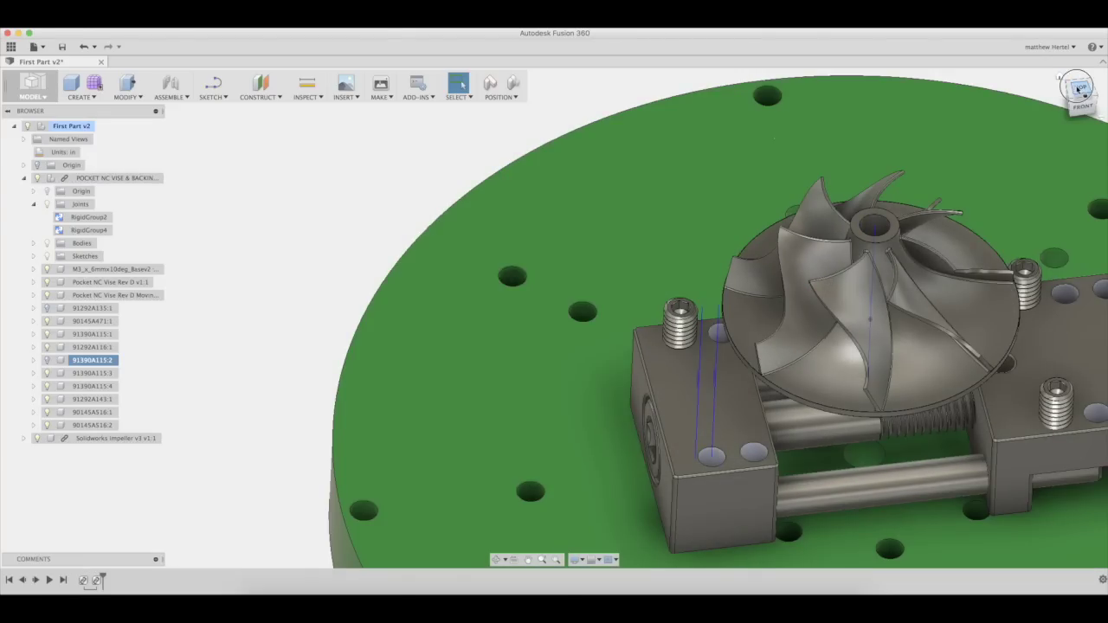
# Show set screw 91390A115:2 in the movable jaw again
pyautogui.click(1076, 87)
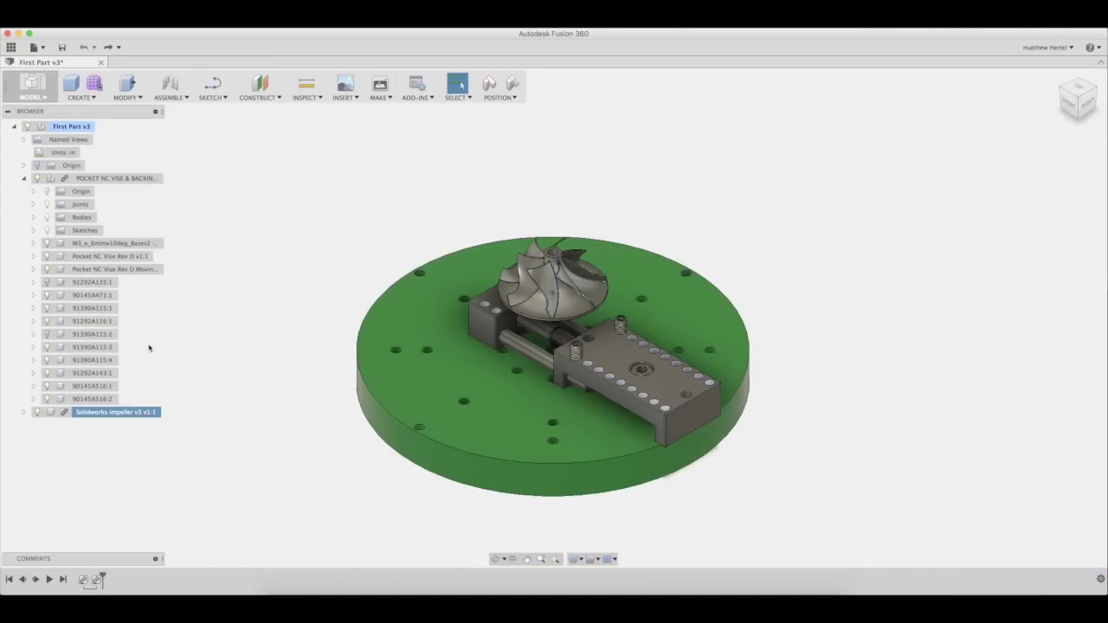
pyautogui.click(48, 335)
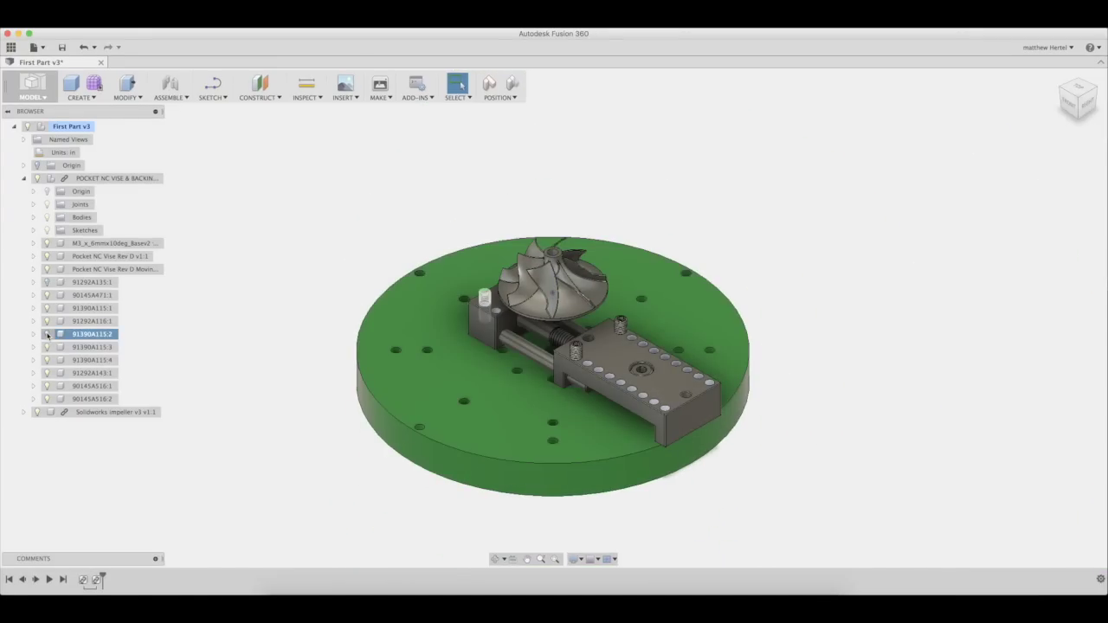
pyautogui.click(47, 335)
pyautogui.keyDown('shift'); pyautogui.moveTo(243, 364); pyautogui.dragTo(325, 355, button='middle'); pyautogui.keyUp('shift')
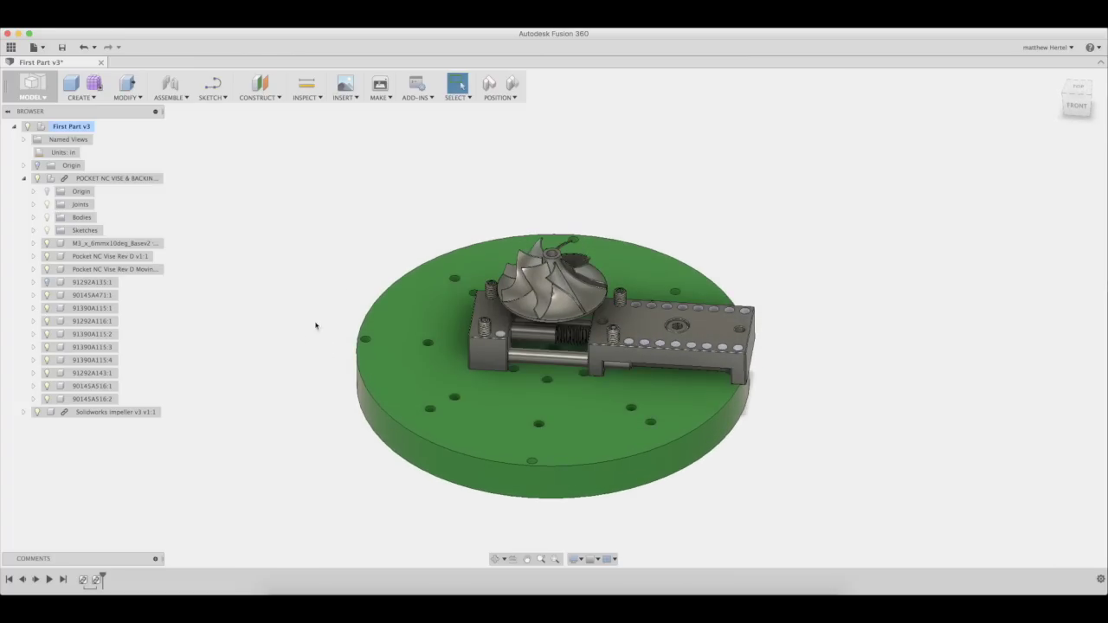
# Measure from the impeller's hub bore edge to the centre hole between the set screws on the fixed jaw
pyautogui.click(304, 89)
pyautogui.scroll(5, 560, 237)
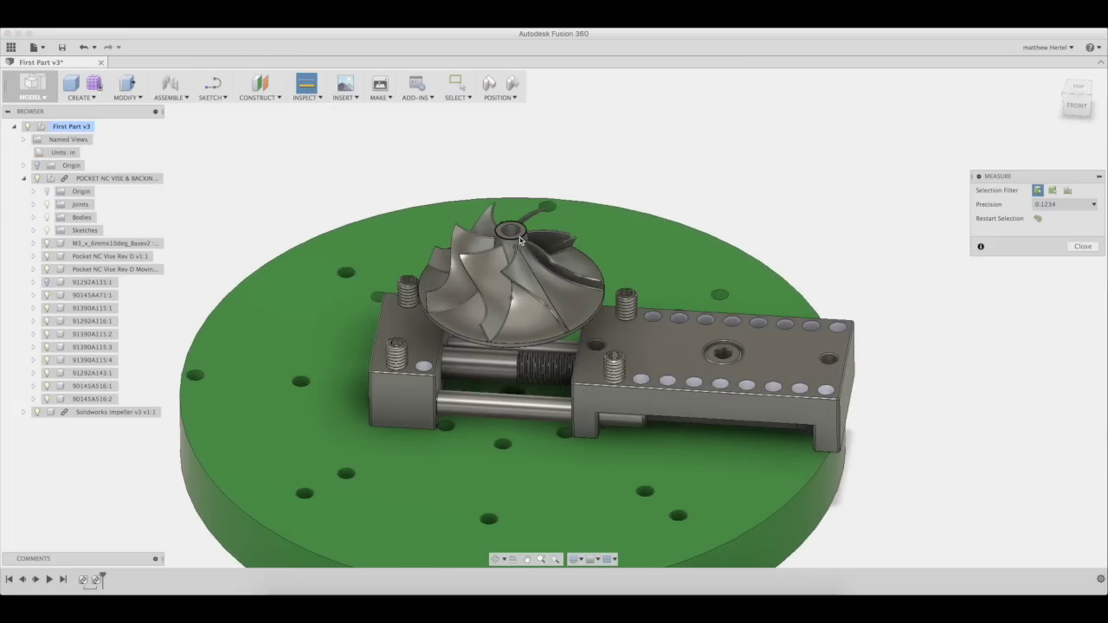
pyautogui.scroll(5, 520, 240)
pyautogui.click(517, 234)
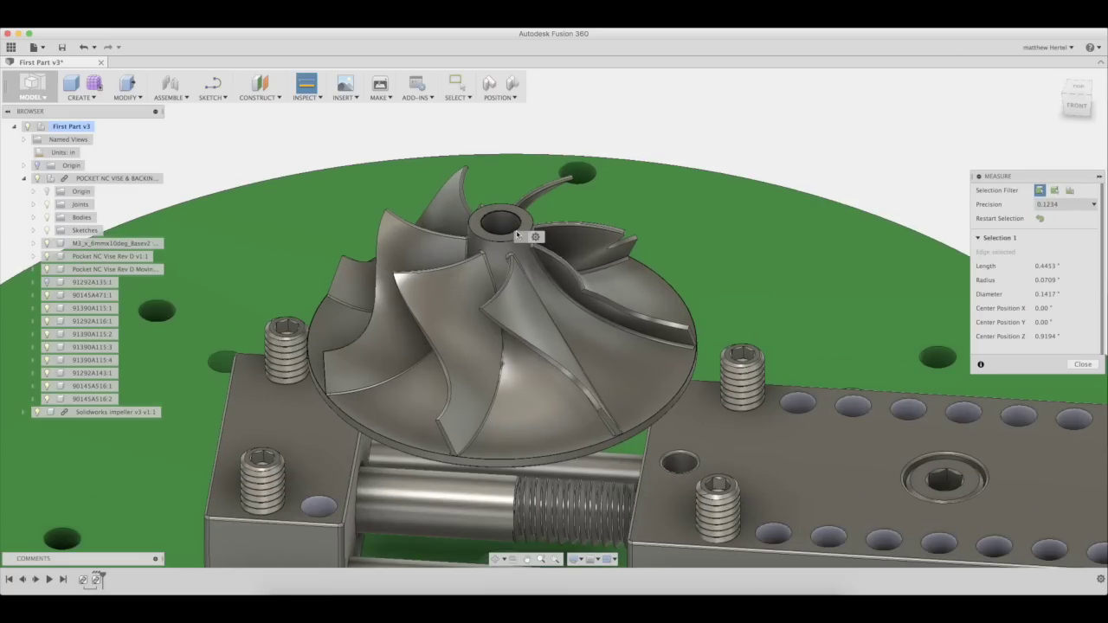
pyautogui.click(691, 454)
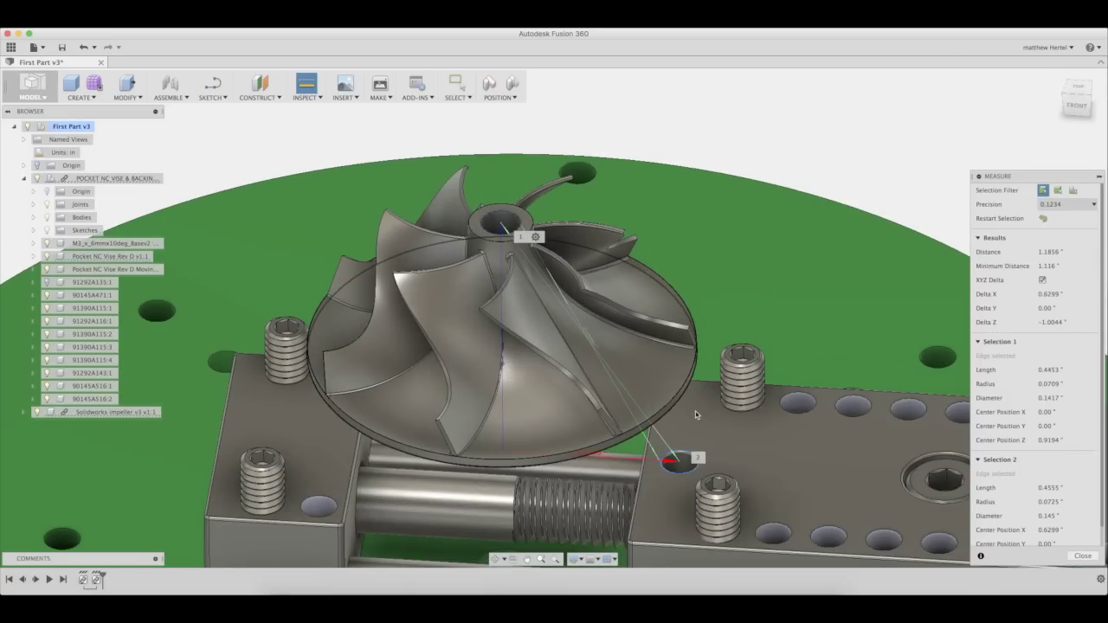
pyautogui.keyDown('shift'); pyautogui.moveTo(695, 416); pyautogui.dragTo(469, 285, button='middle'); pyautogui.keyUp('shift')
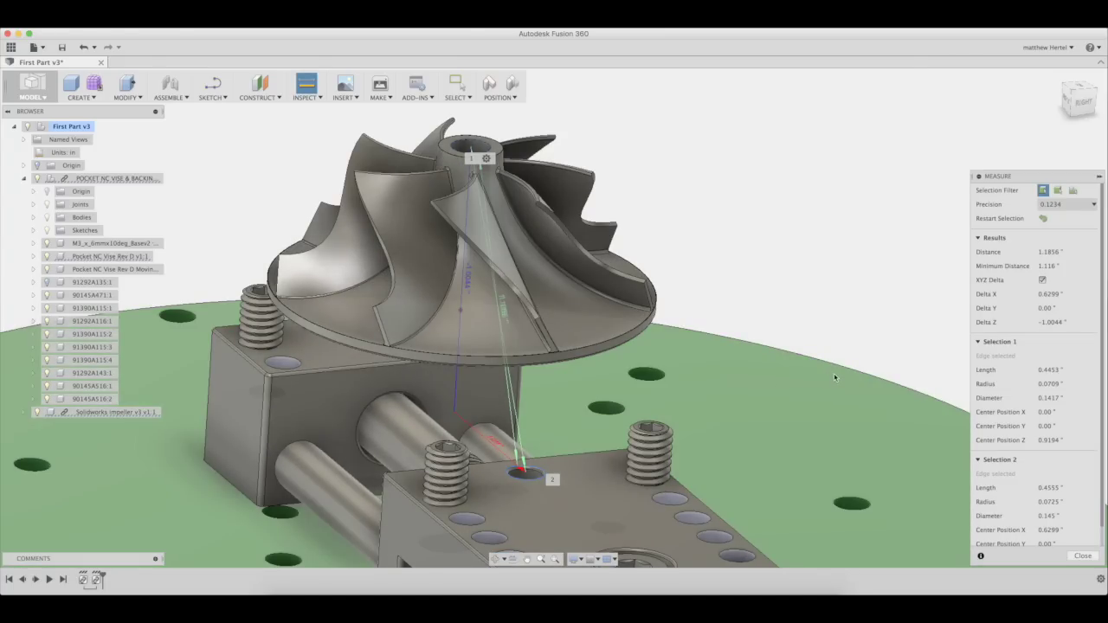
pyautogui.click(1082, 555)
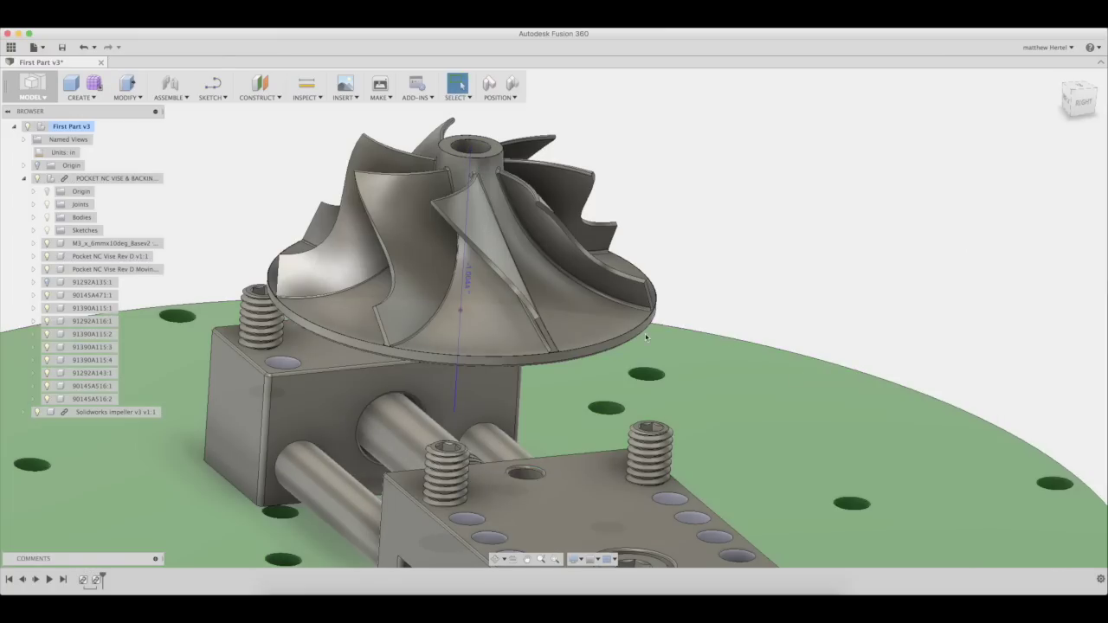
# Move the Solidworks impeller component 0.45 in upward along Z, clear of the vise set screws
pyautogui.rightClick(142, 412)
pyautogui.click(163, 372)
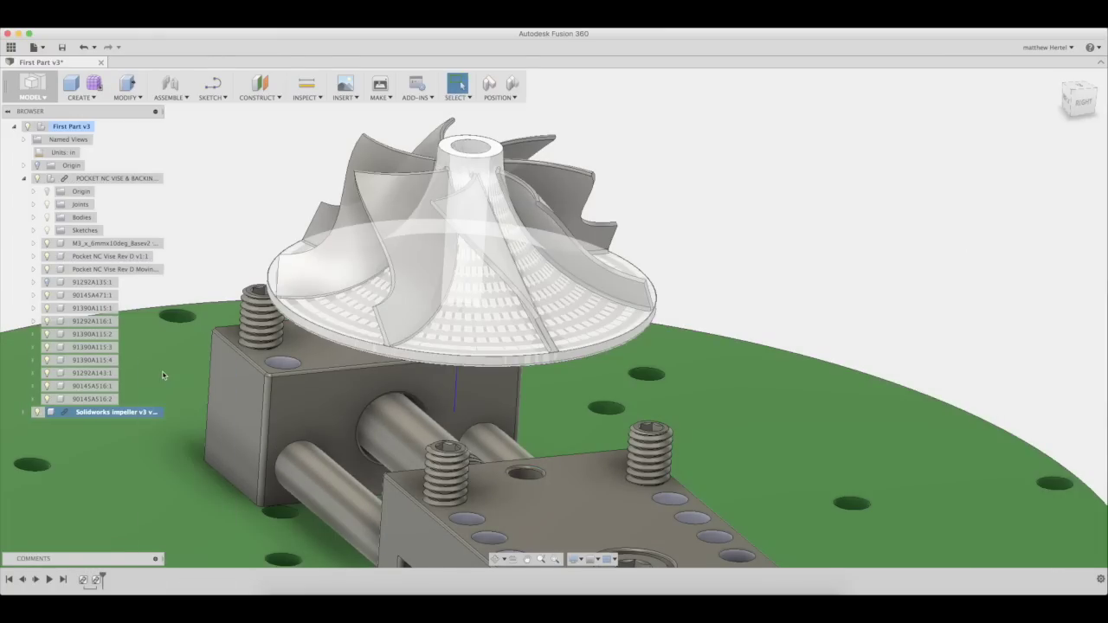
pyautogui.moveTo(471, 239); pyautogui.dragTo(485, 125)
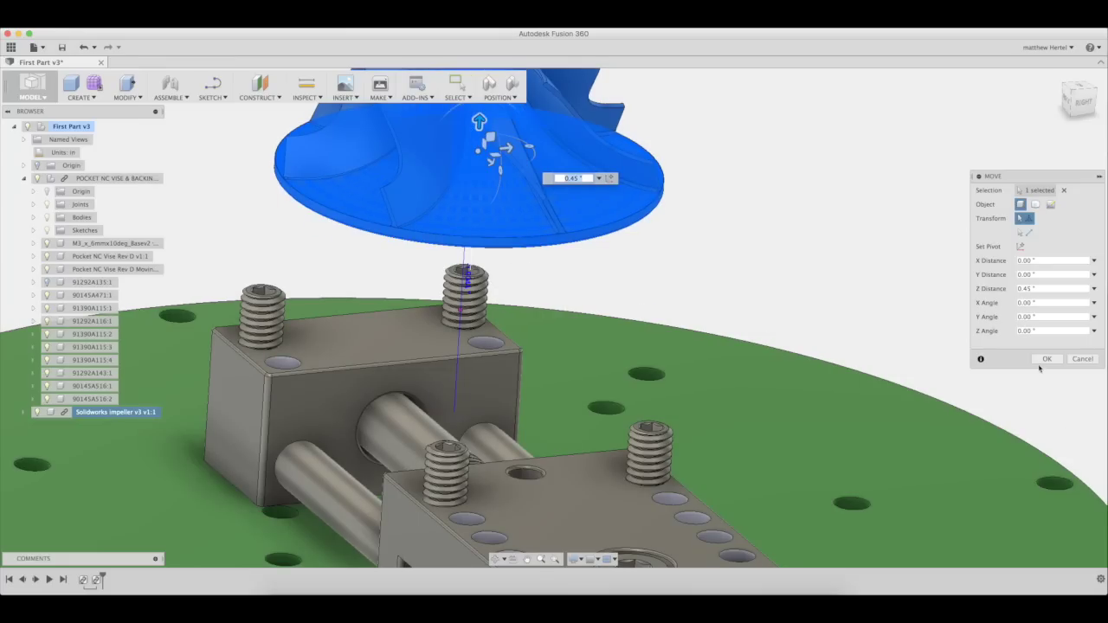
pyautogui.click(1037, 358)
# Measure from the raised impeller's hub bore edge to the fixed jaw's centre hole and check the clearance underneath
pyautogui.scroll(-3, 911, 380)
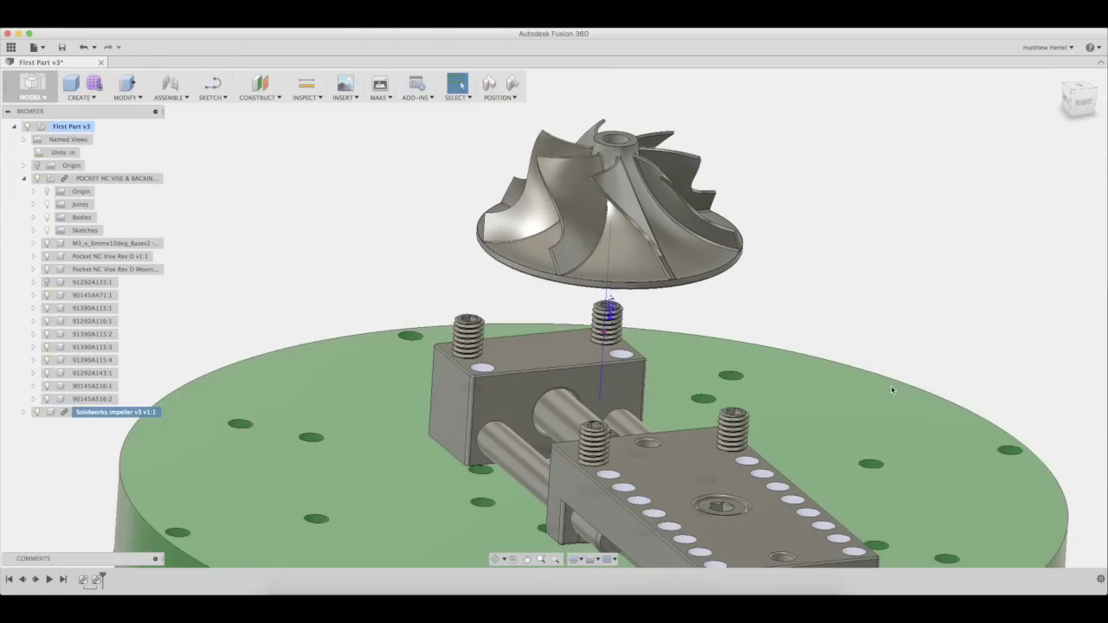
pyautogui.click(306, 84)
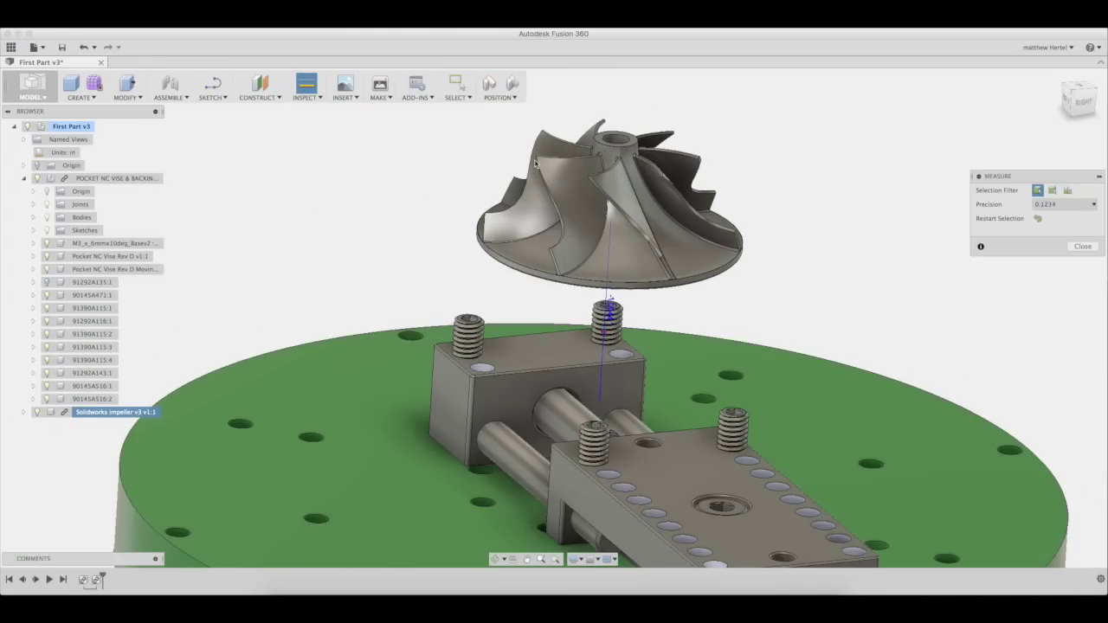
pyautogui.scroll(5, 620, 156)
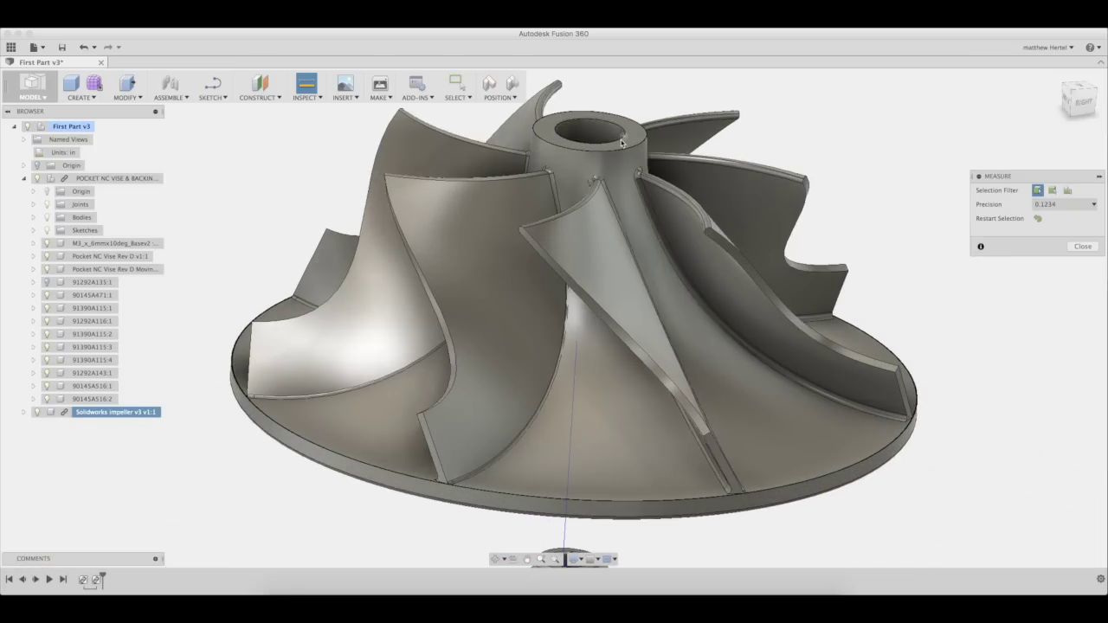
pyautogui.click(616, 142)
pyautogui.scroll(-5, 617, 143)
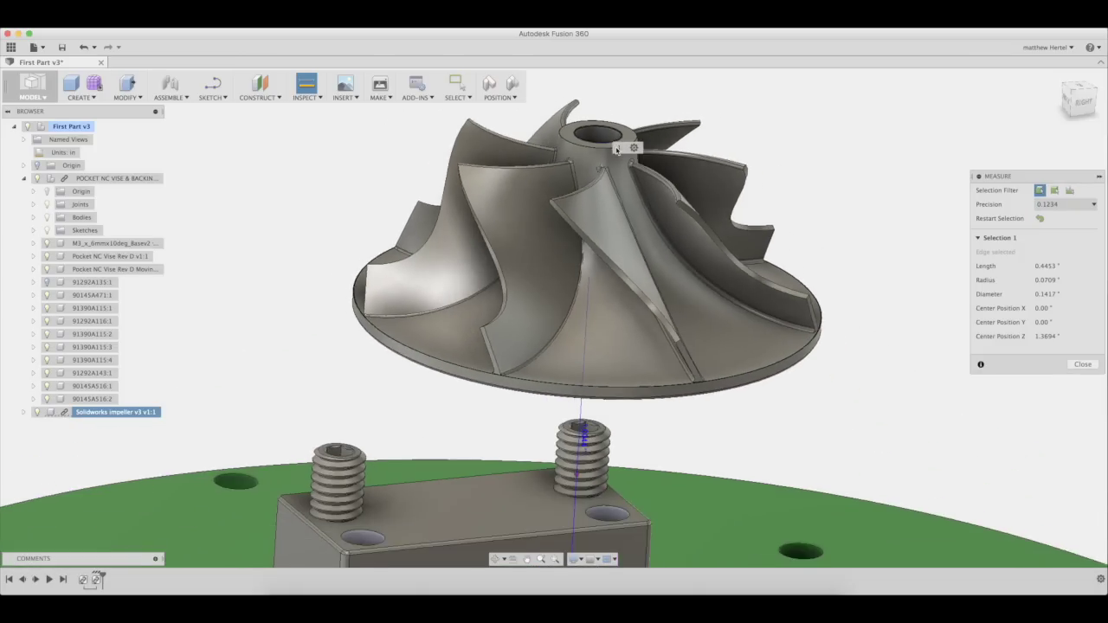
pyautogui.keyDown('shift'); pyautogui.moveTo(635, 284); pyautogui.dragTo(721, 436, button='middle'); pyautogui.keyUp('shift')
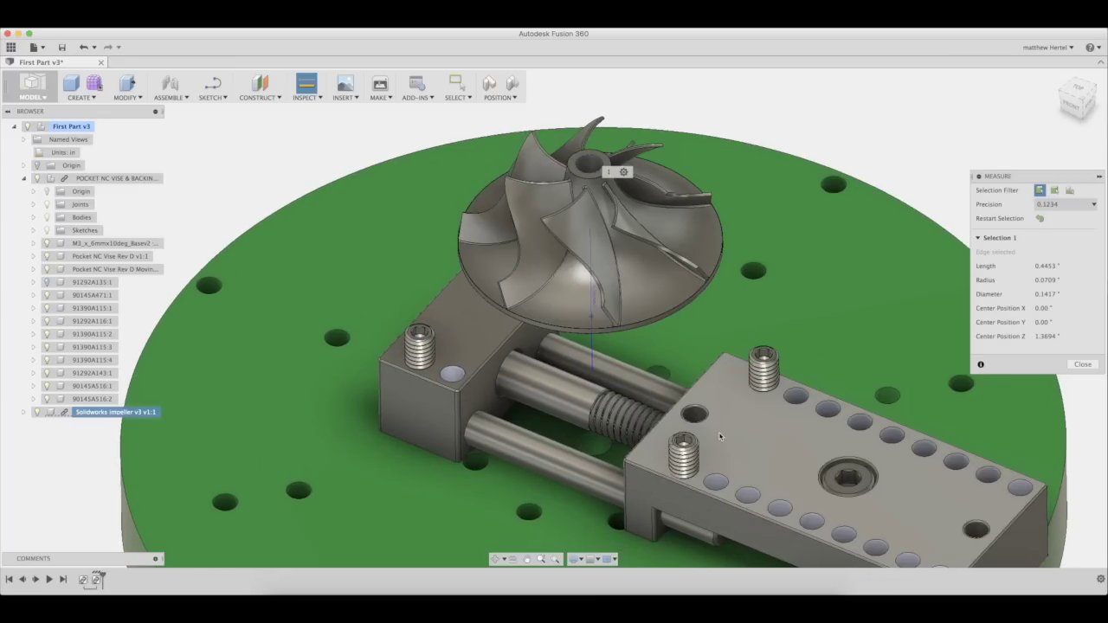
pyautogui.click(709, 422)
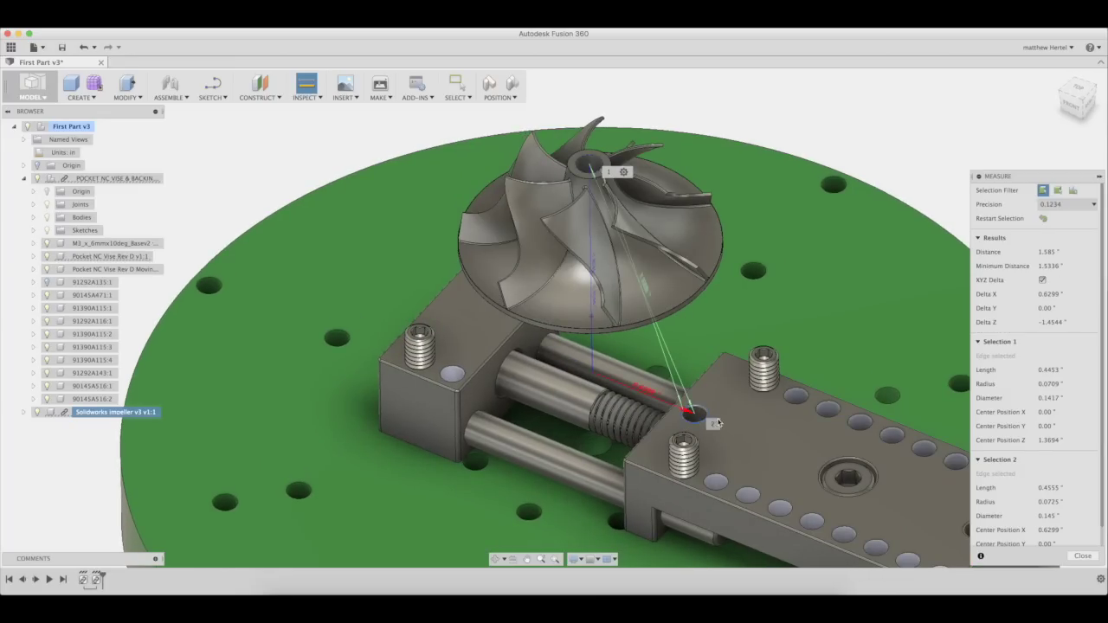
pyautogui.keyDown('shift'); pyautogui.moveTo(732, 391); pyautogui.dragTo(589, 286, button='middle'); pyautogui.keyUp('shift')
pyautogui.scroll(1, 584, 279)
pyautogui.scroll(5, 585, 280)
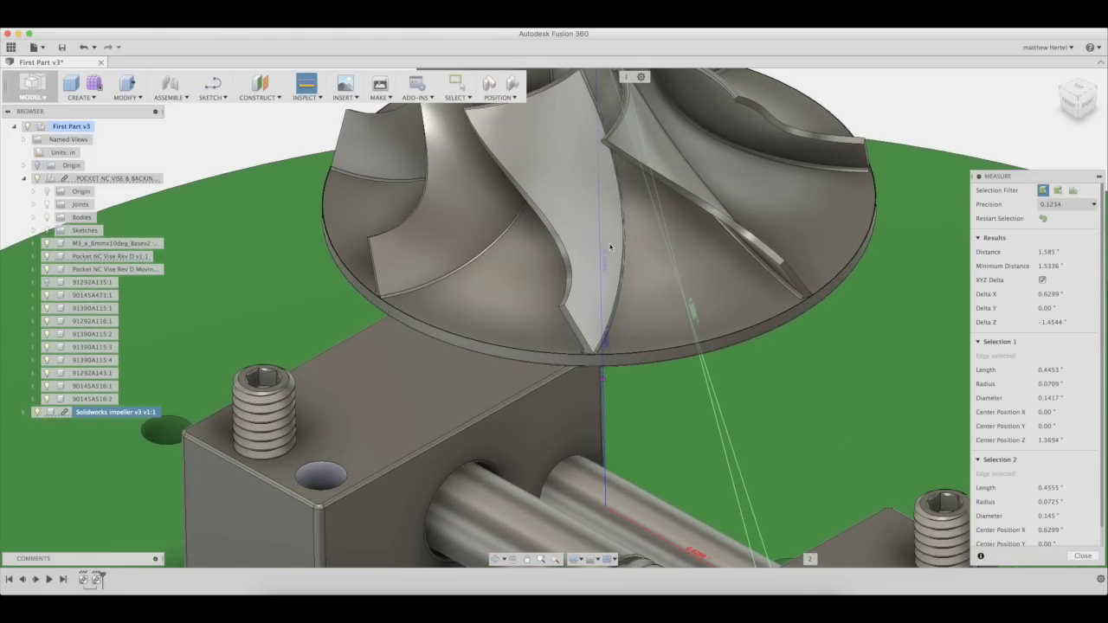
pyautogui.click(1084, 556)
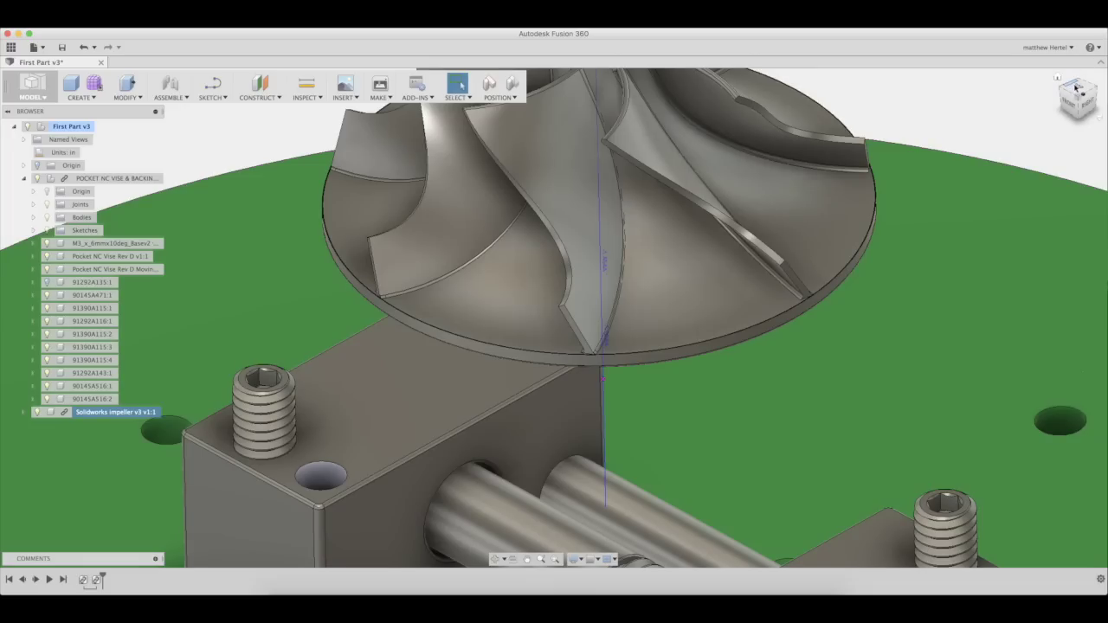
# Capture the moved components' position and create an offset plane at 0.00 in on the top face of the impeller hub
pyautogui.click(1078, 87)
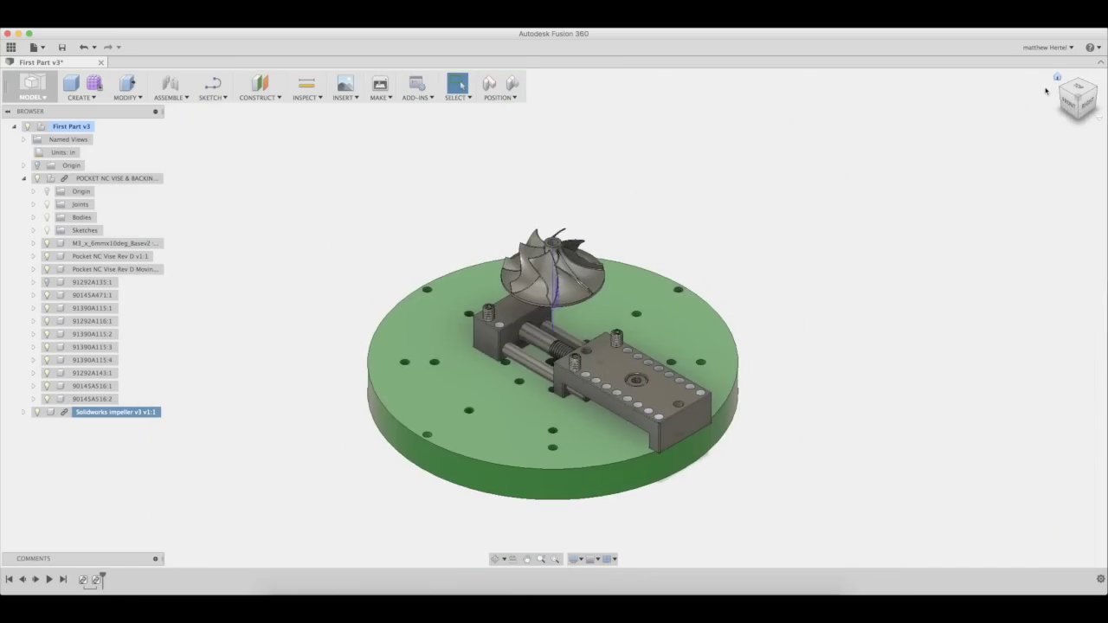
pyautogui.click(273, 98)
pyautogui.click(272, 111)
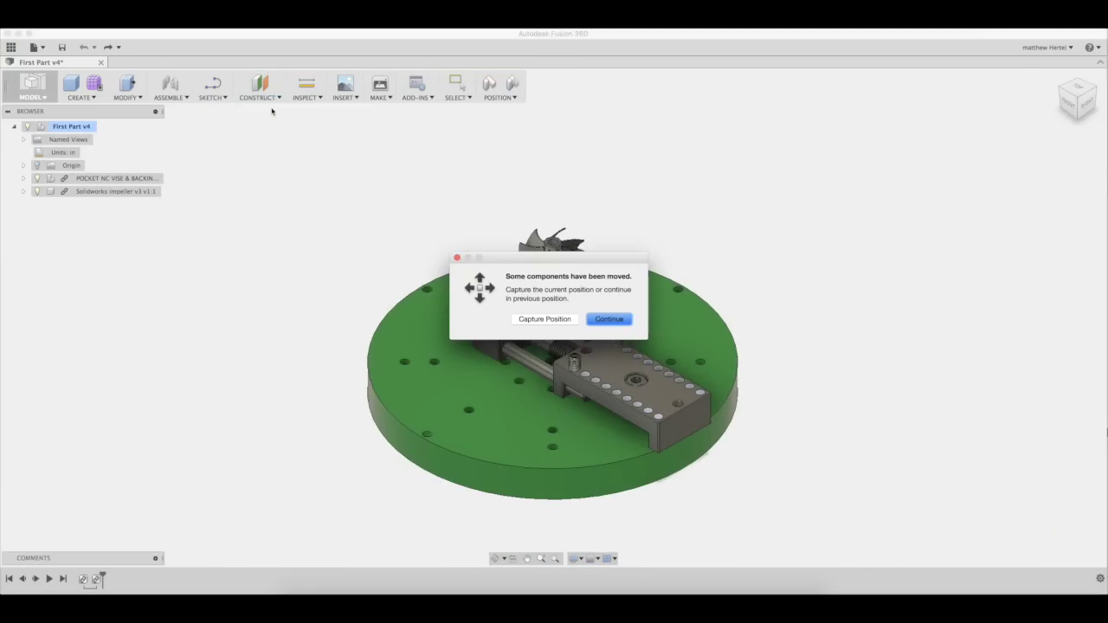
pyautogui.click(537, 319)
pyautogui.scroll(10, 548, 224)
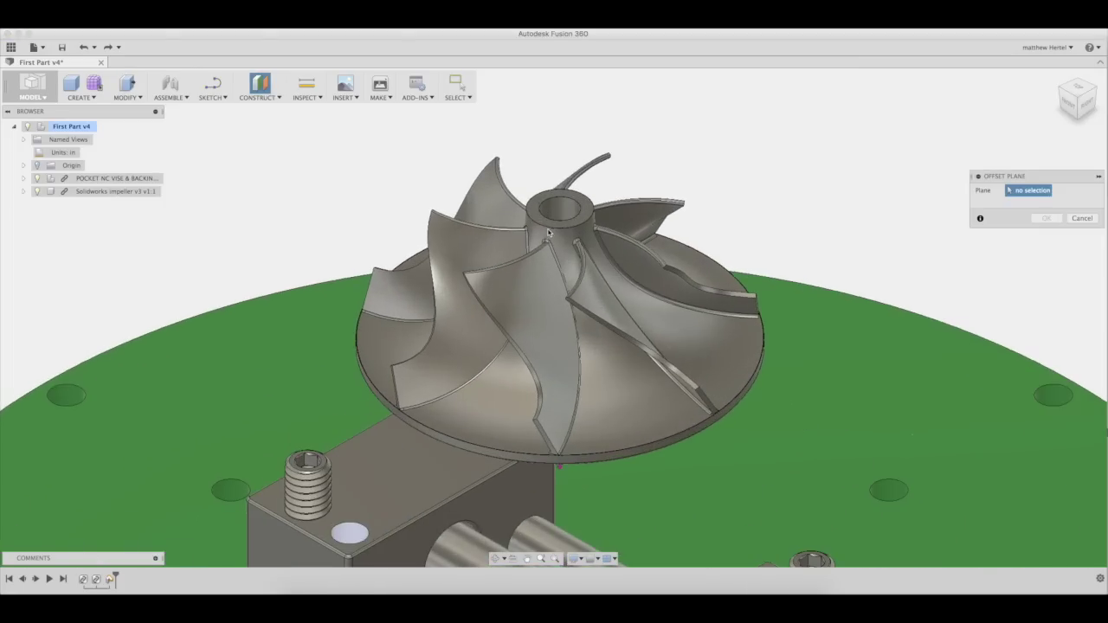
pyautogui.click(548, 224)
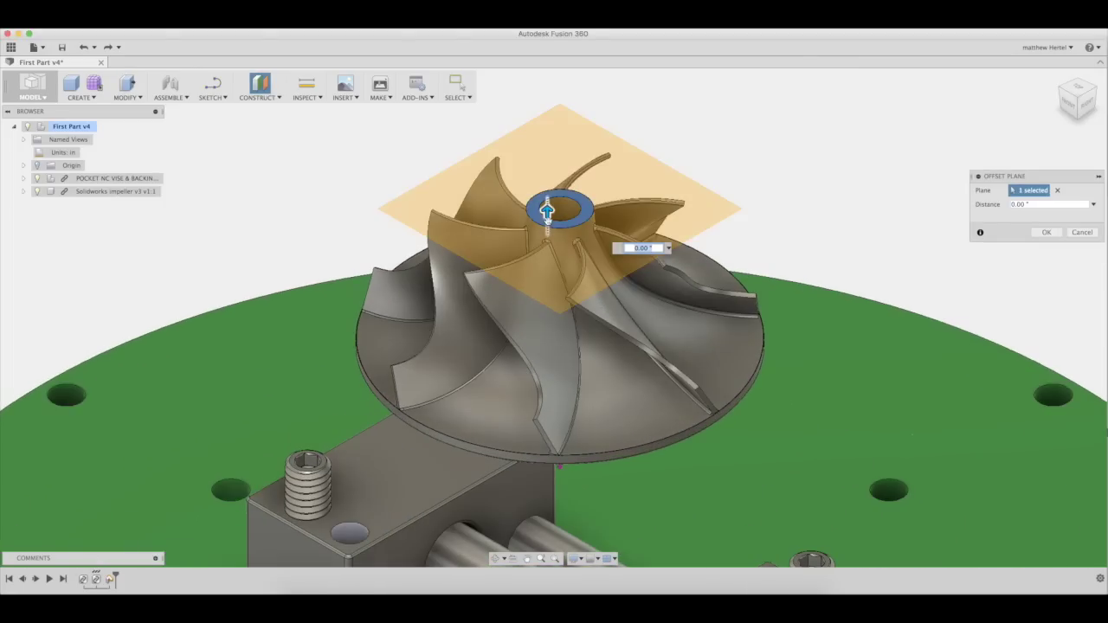
pyautogui.click(1047, 232)
pyautogui.scroll(-5, 358, 366)
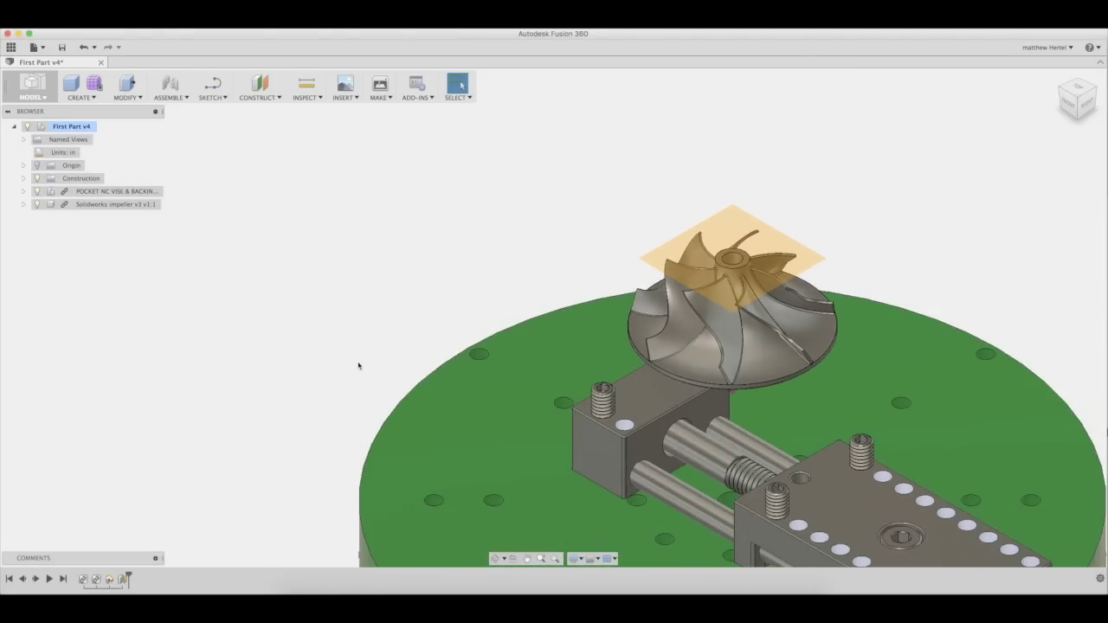
pyautogui.scroll(-2, 328, 302)
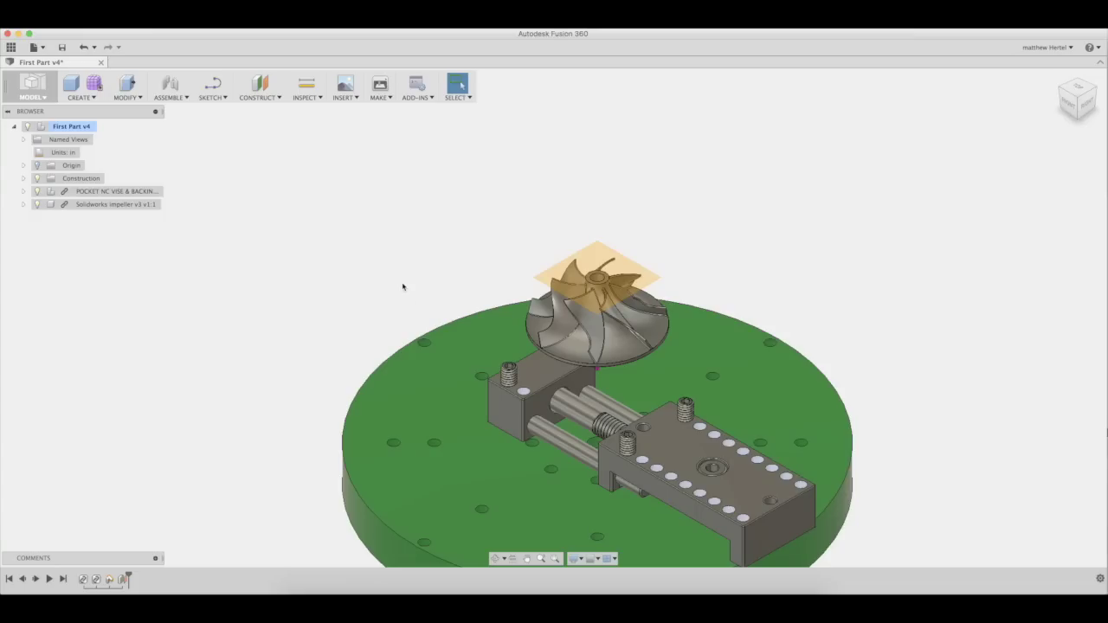
# Create a construction axis through the cylindrical hub bore of the impeller
pyautogui.click(253, 98)
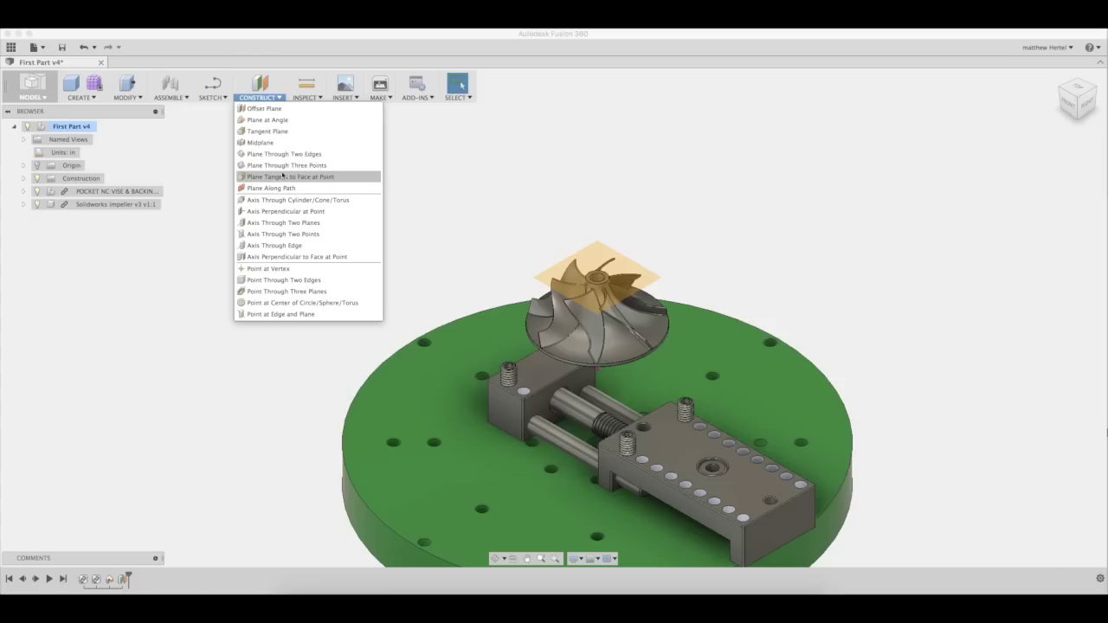
pyautogui.click(270, 200)
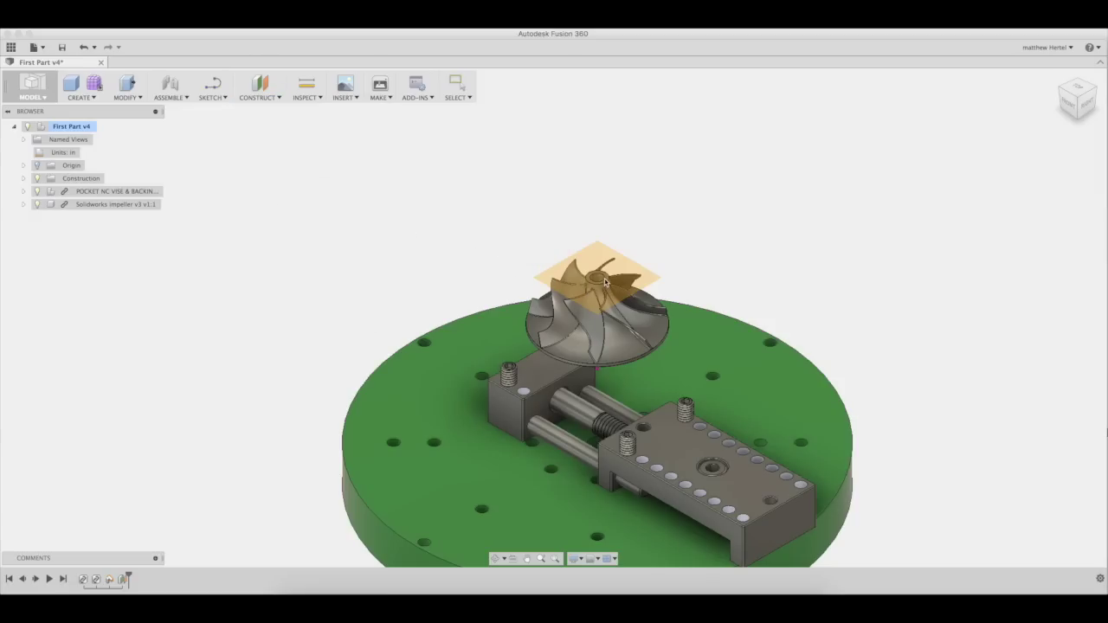
pyautogui.scroll(3, 605, 282)
pyautogui.click(574, 286)
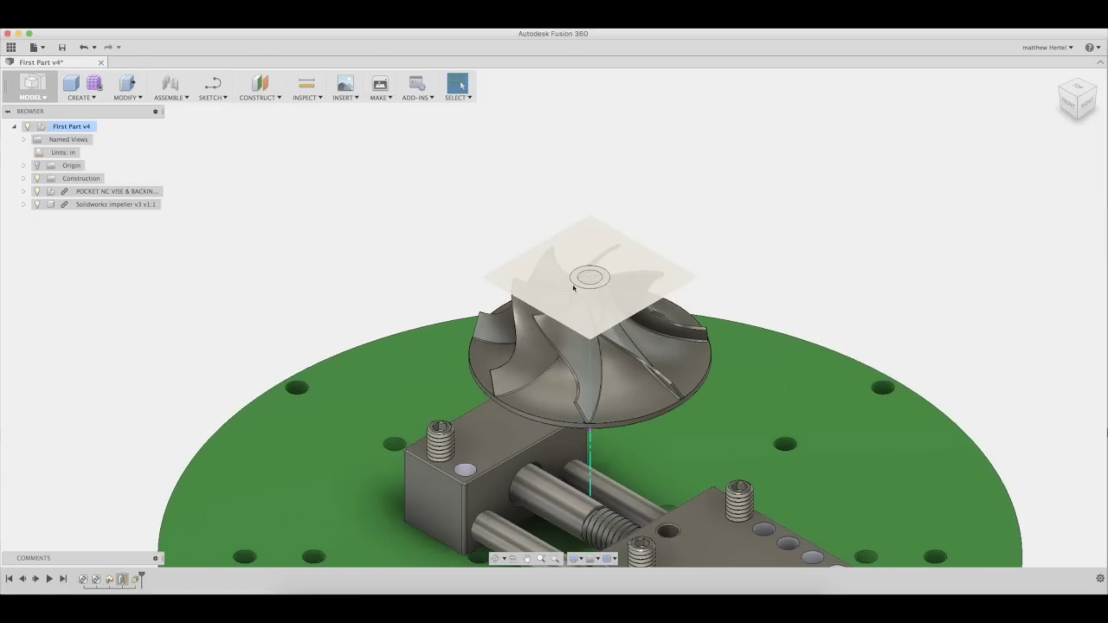
# Sketch a horizontal line about 1 in long on the hub's offset plane, from the bore centre out past the impeller rim over the vise
pyautogui.keyDown('shift'); pyautogui.moveTo(573, 287); pyautogui.dragTo(421, 272, button='middle'); pyautogui.keyUp('shift')
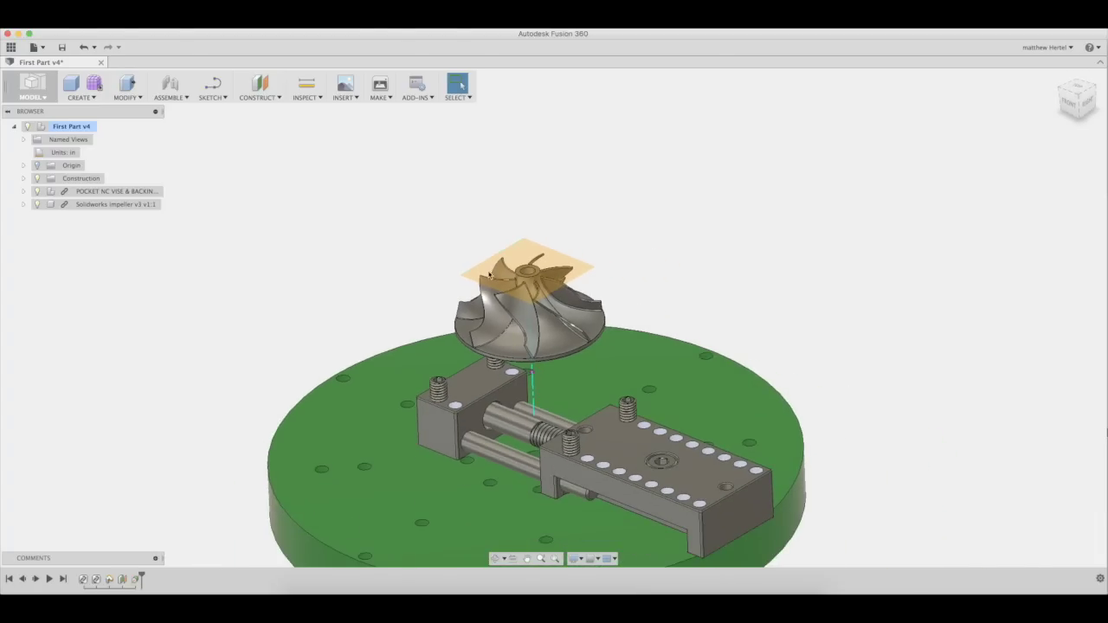
pyautogui.click(1076, 89)
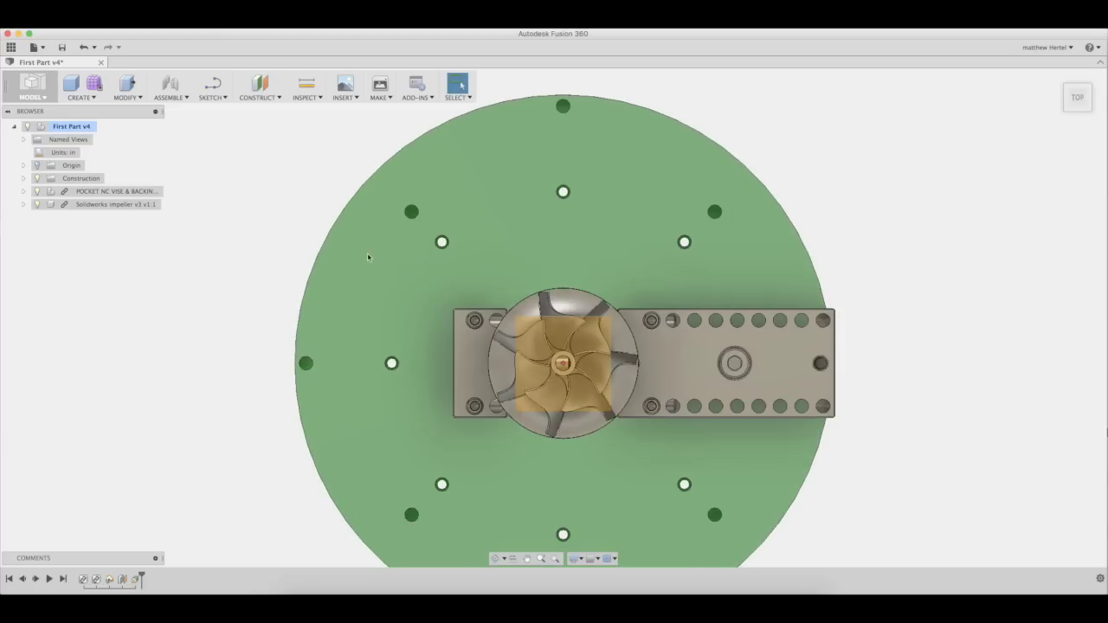
pyautogui.click(222, 94)
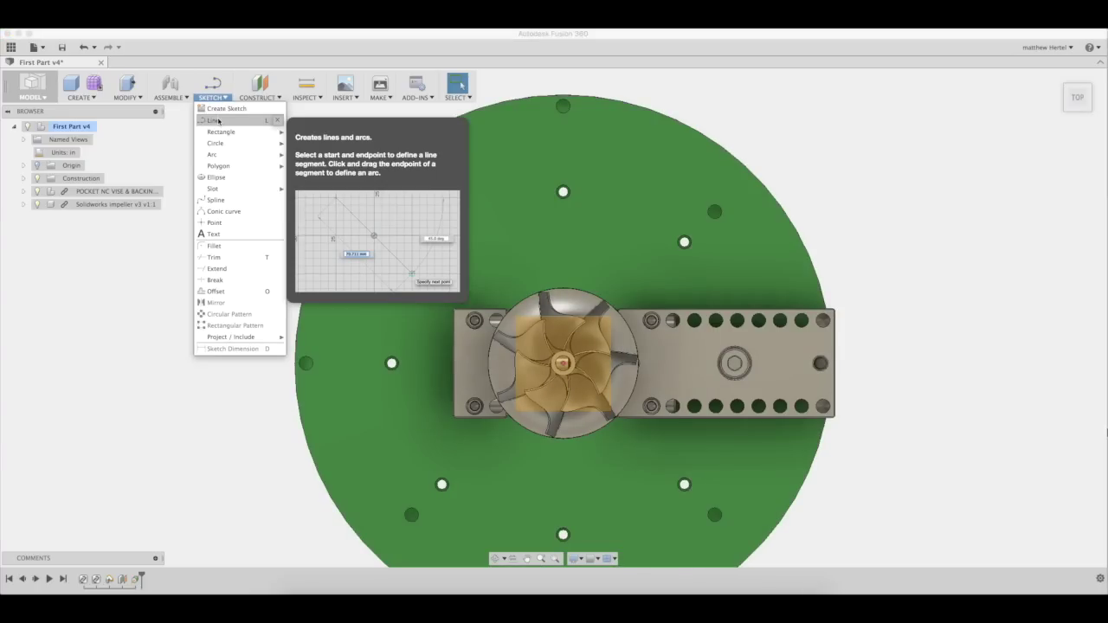
pyautogui.click(219, 121)
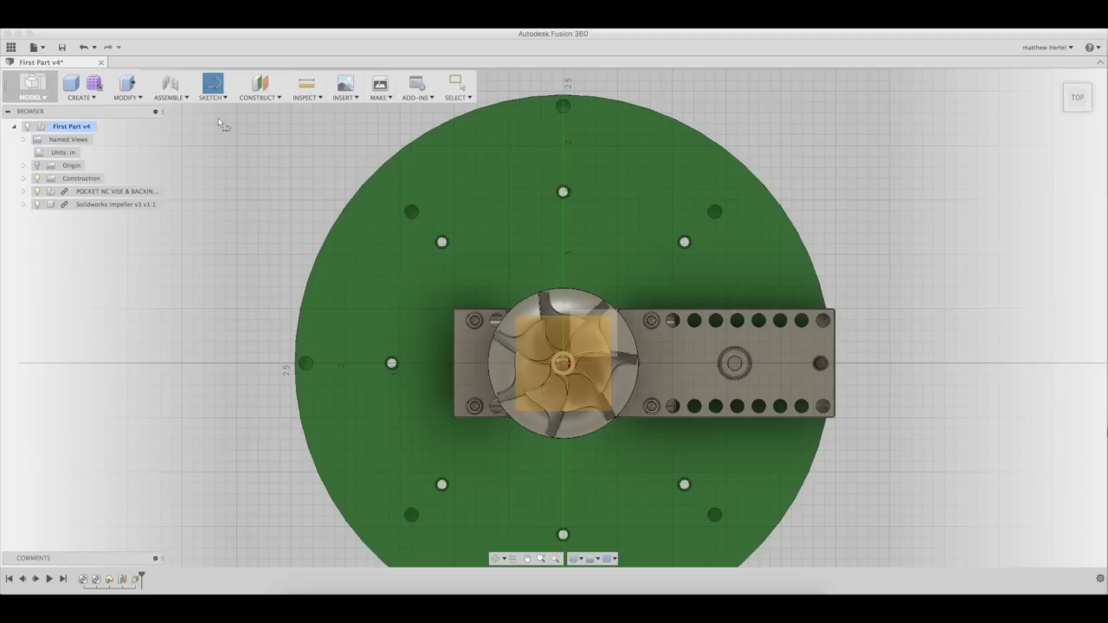
pyautogui.click(594, 364)
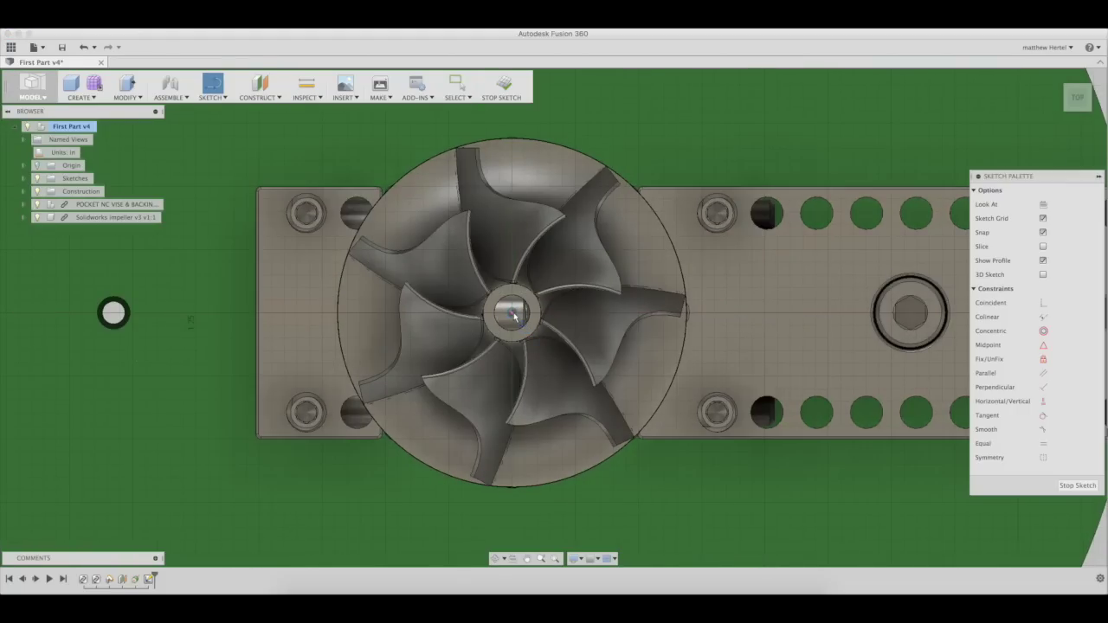
pyautogui.click(510, 311)
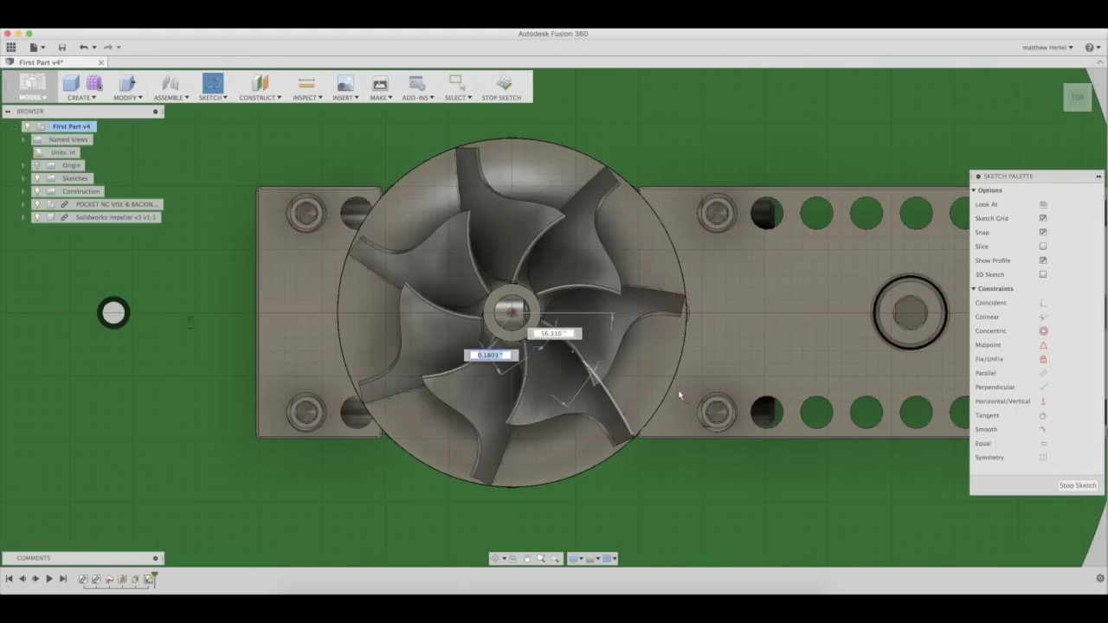
pyautogui.click(765, 313)
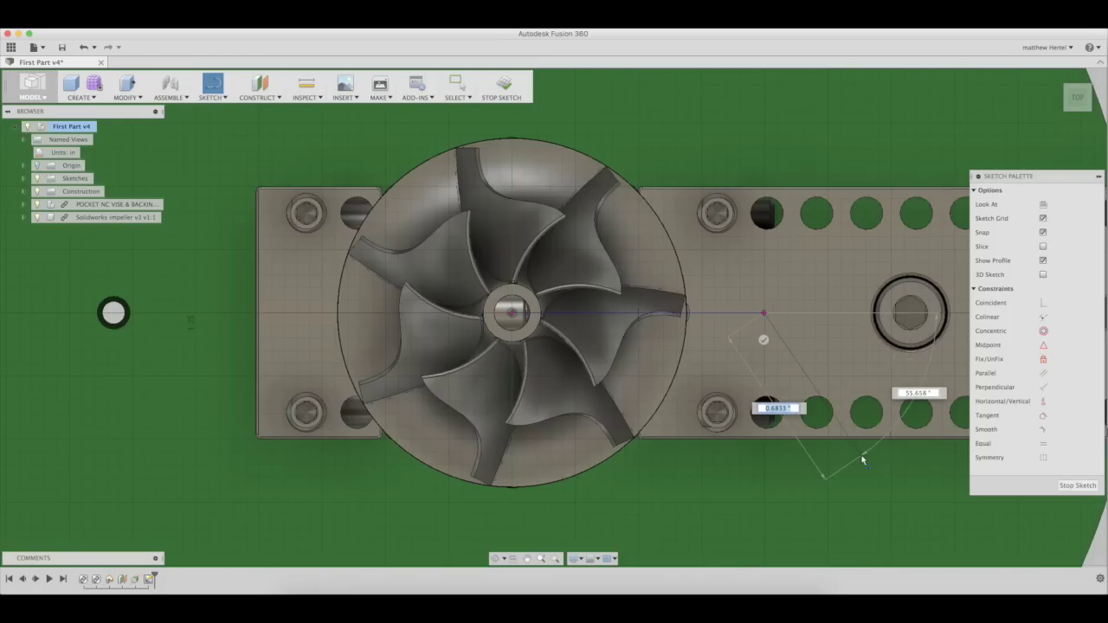
pyautogui.press('Escape')
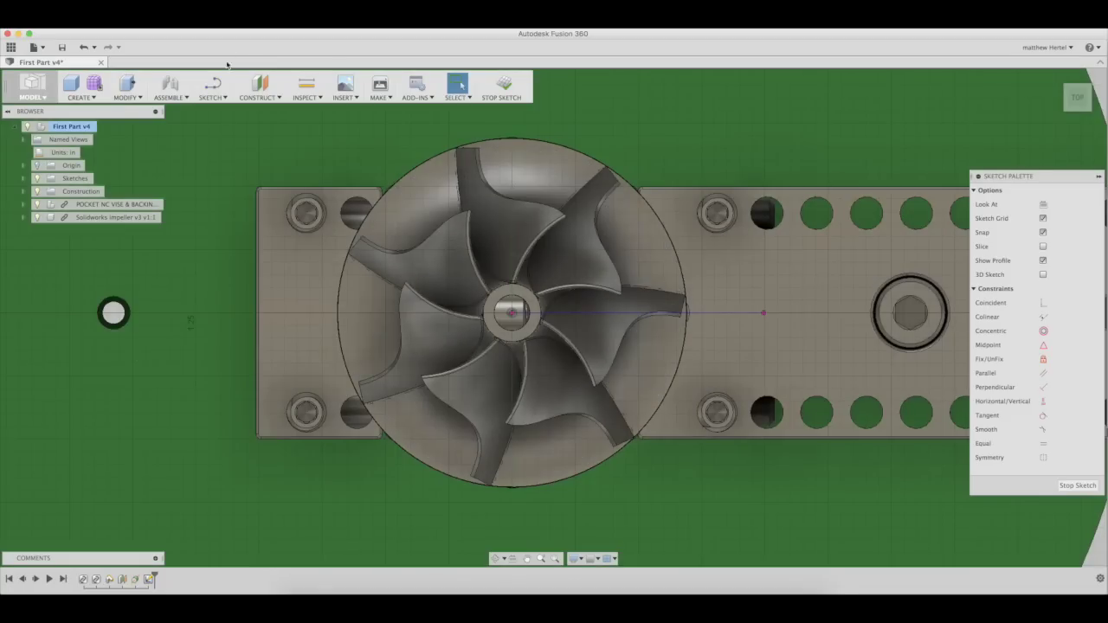
# Create a full circular pattern of the line around the hub centre with quantity 7 and finish the sketch
pyautogui.click(224, 97)
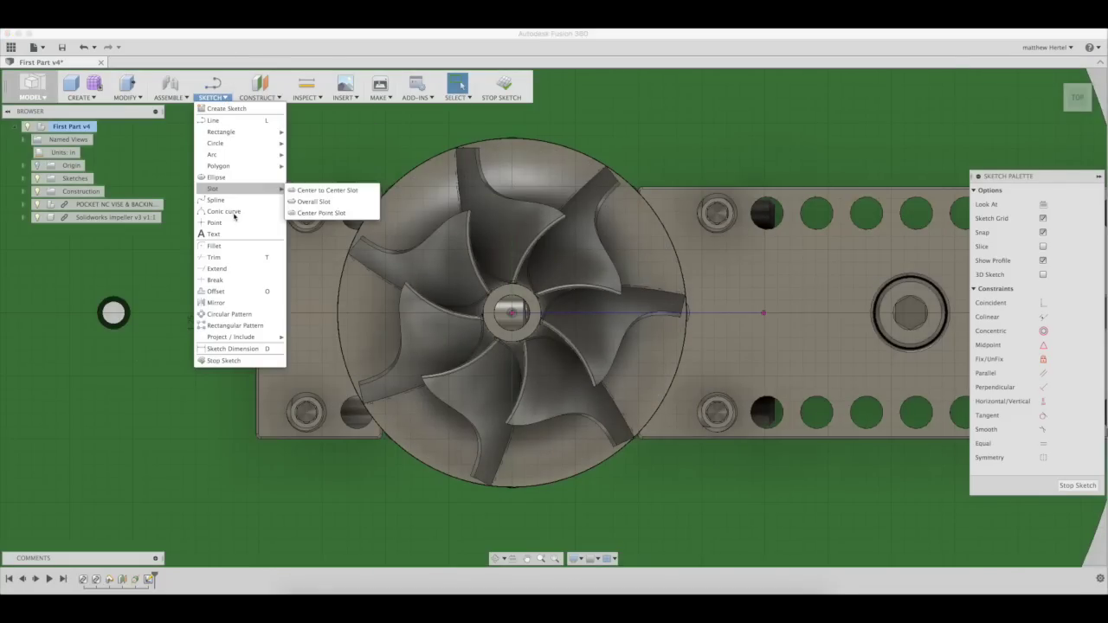
pyautogui.click(230, 313)
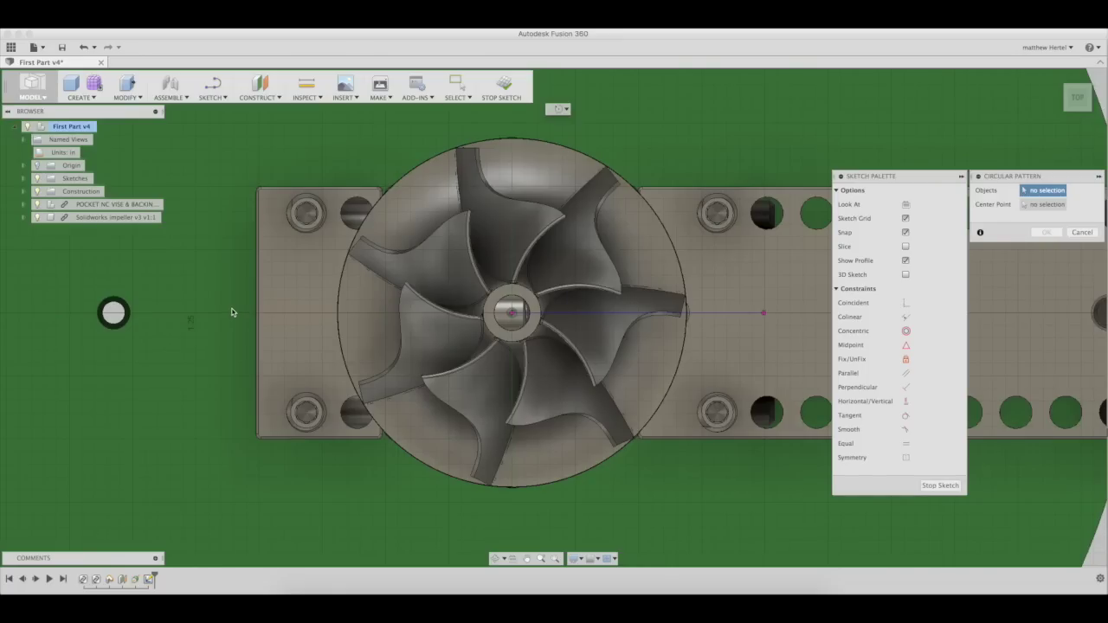
pyautogui.click(699, 316)
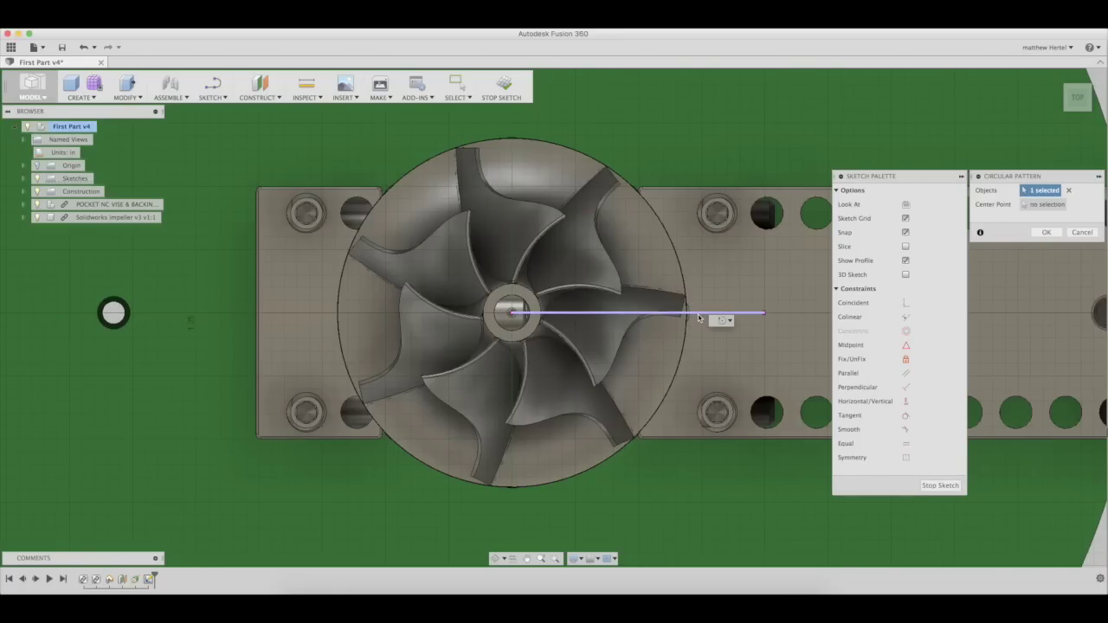
pyautogui.click(512, 314)
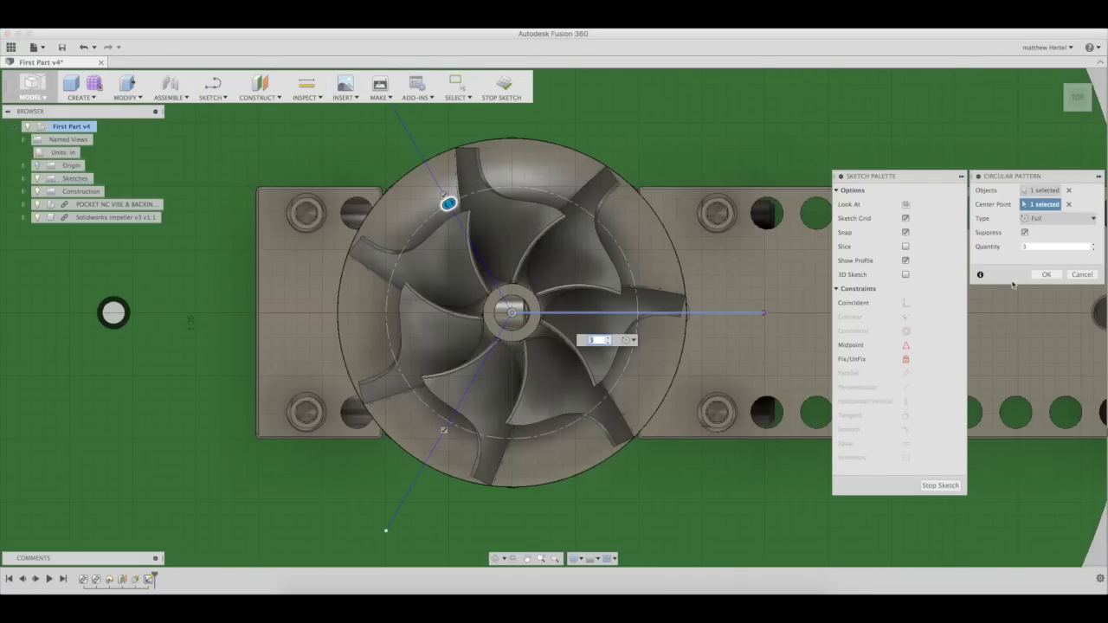
pyautogui.click(1039, 247)
pyautogui.write('7')
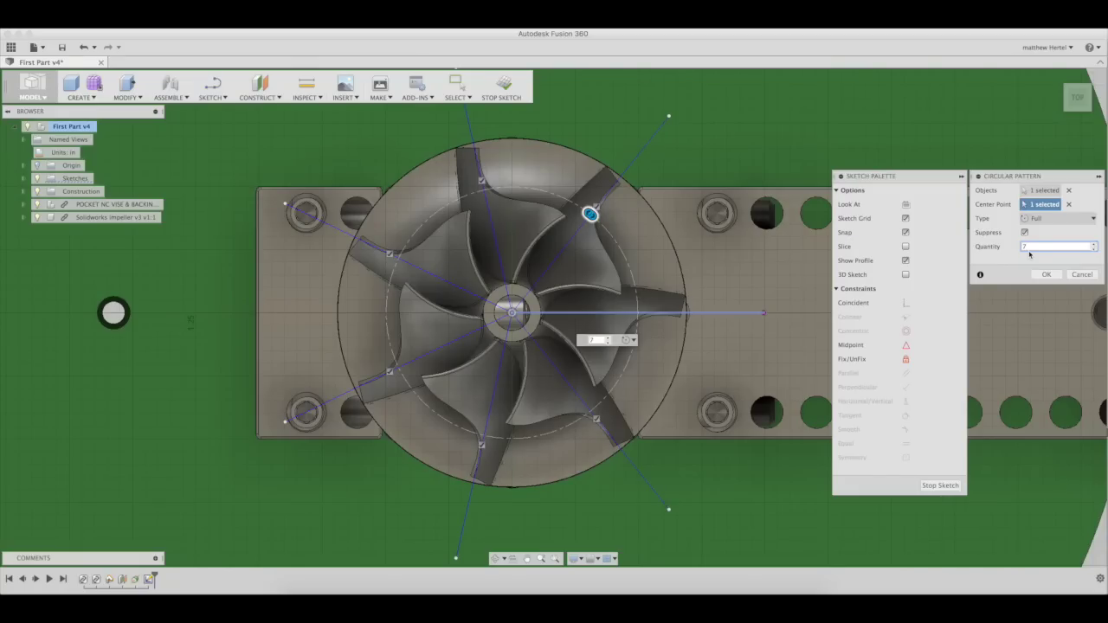
pyautogui.click(1046, 274)
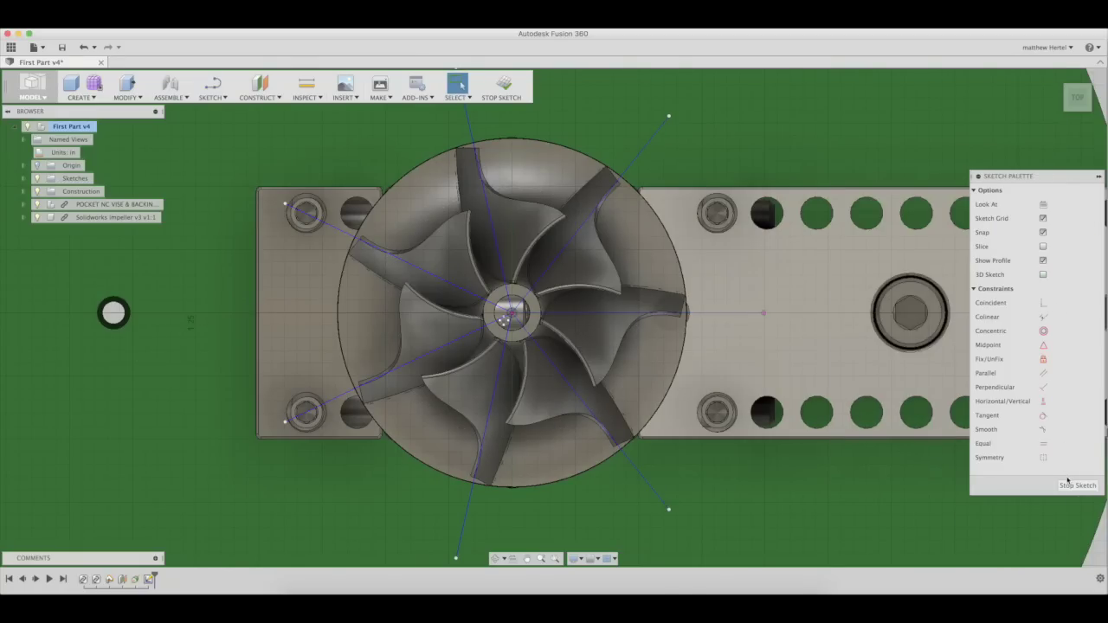
pyautogui.click(1074, 484)
# Create a construction plane tangent to the impeller's outer rim face, aligned to the endpoint of the front pattern line
pyautogui.scroll(2, 908, 472)
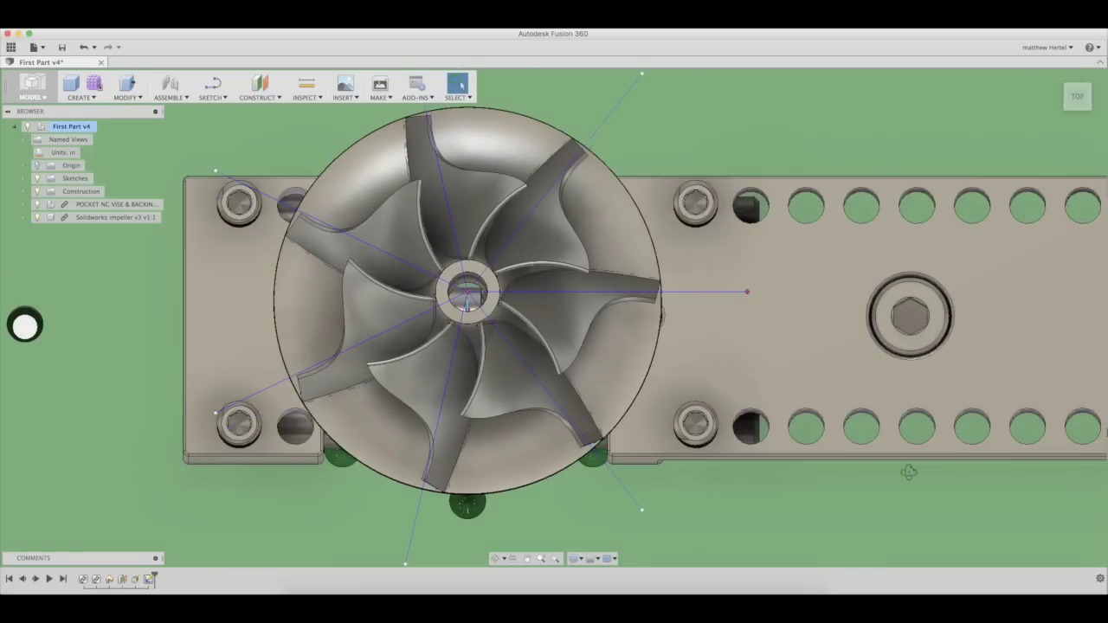
pyautogui.keyDown('shift'); pyautogui.moveTo(909, 471); pyautogui.dragTo(822, 389, button='middle'); pyautogui.keyUp('shift')
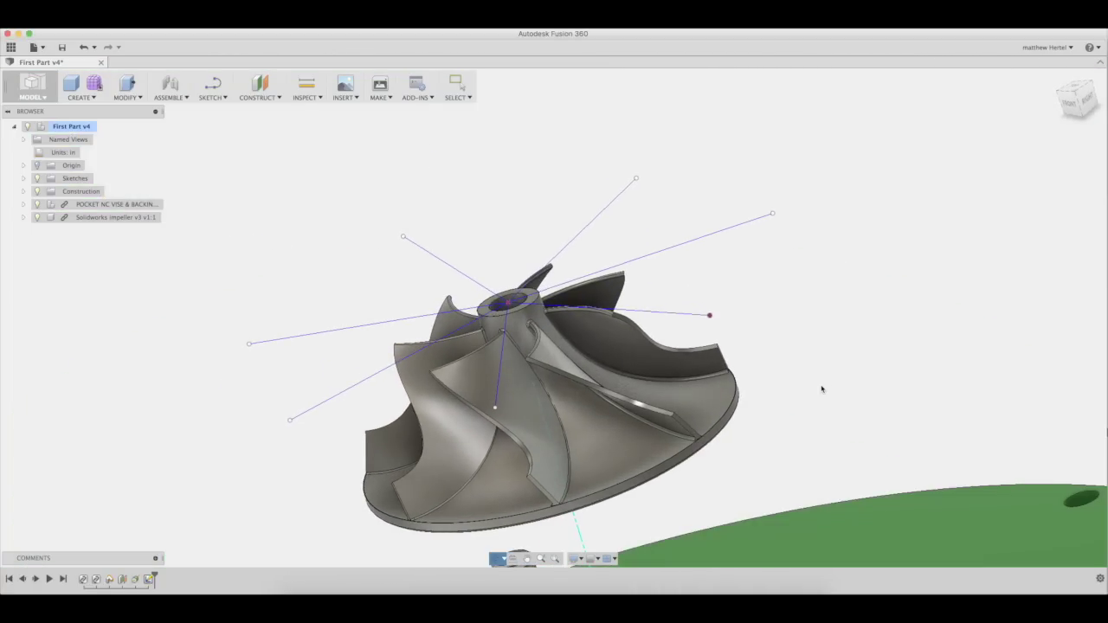
pyautogui.scroll(-3, 823, 387)
pyautogui.scroll(-3, 935, 376)
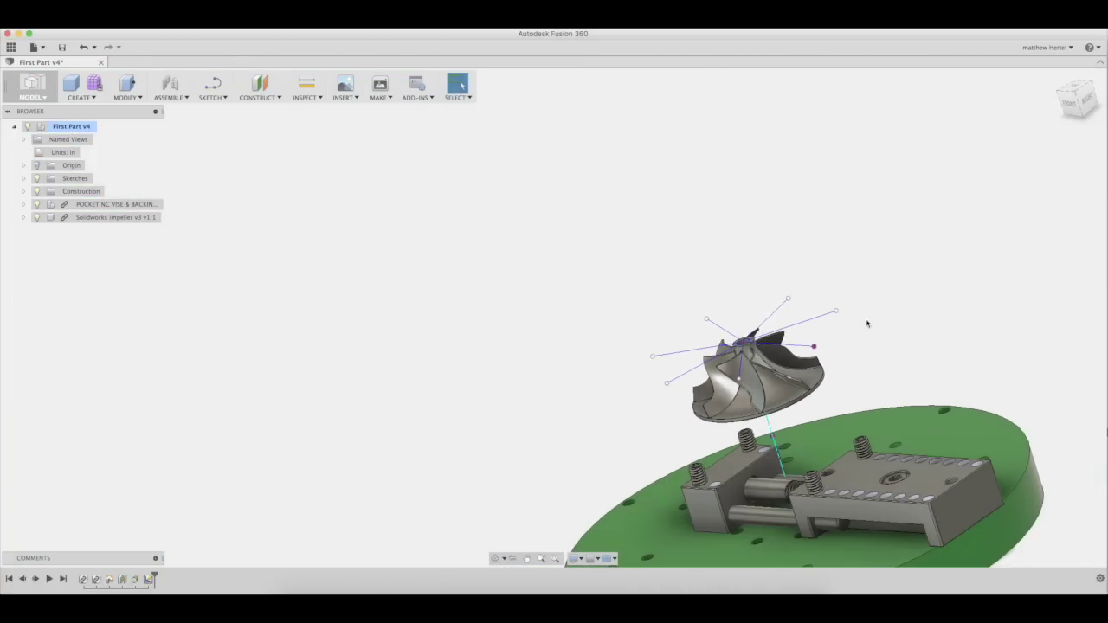
pyautogui.keyDown('shift'); pyautogui.moveTo(978, 148); pyautogui.dragTo(903, 207, button='middle'); pyautogui.keyUp('shift')
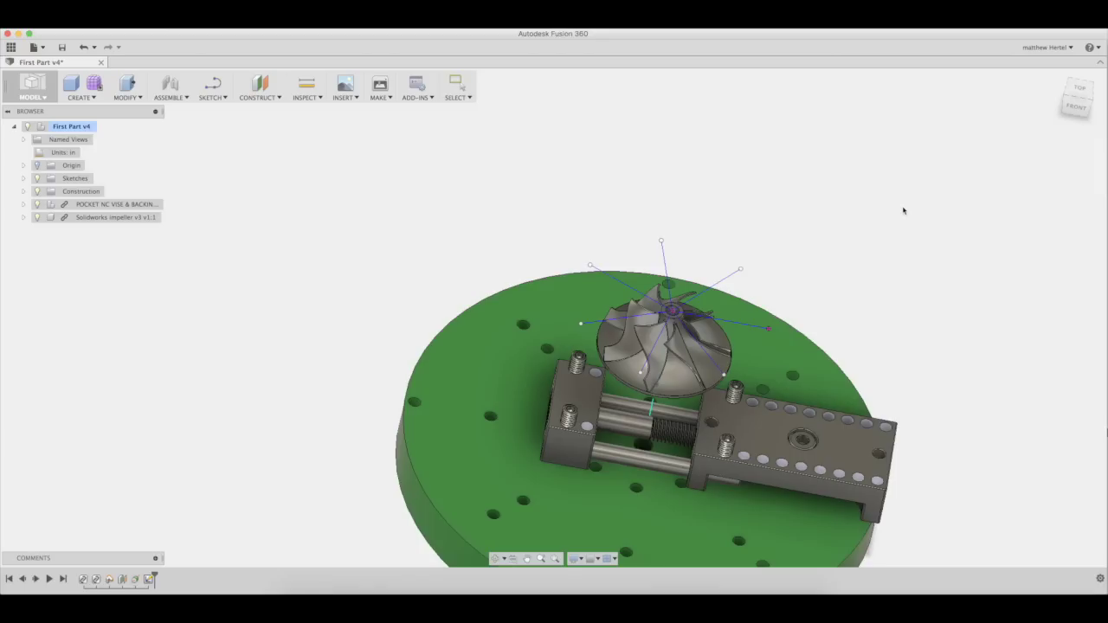
pyautogui.click(266, 97)
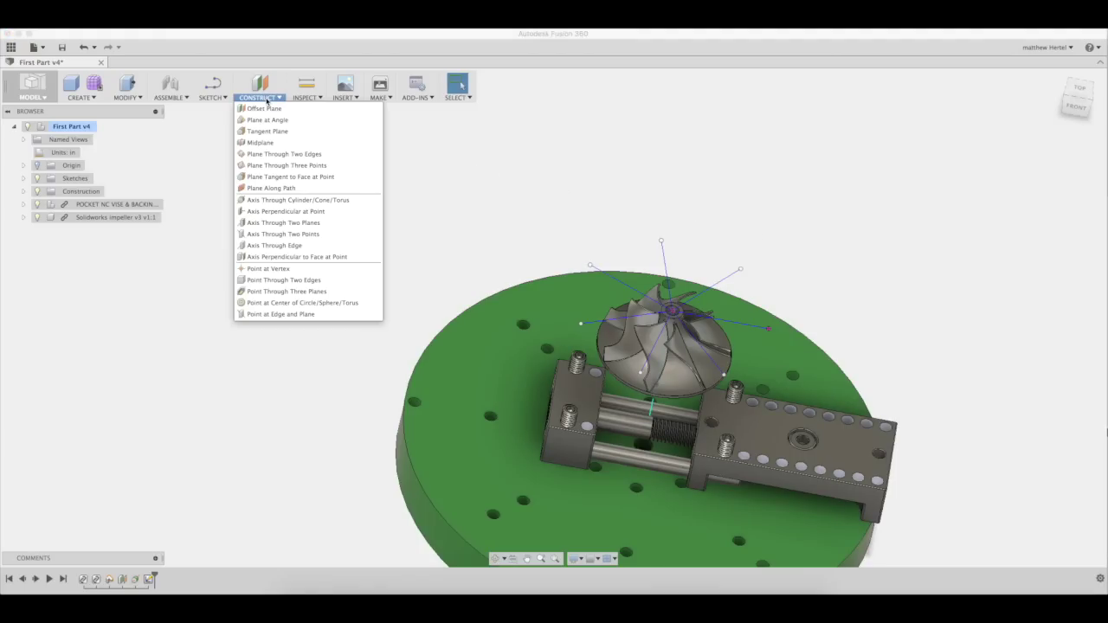
pyautogui.click(270, 177)
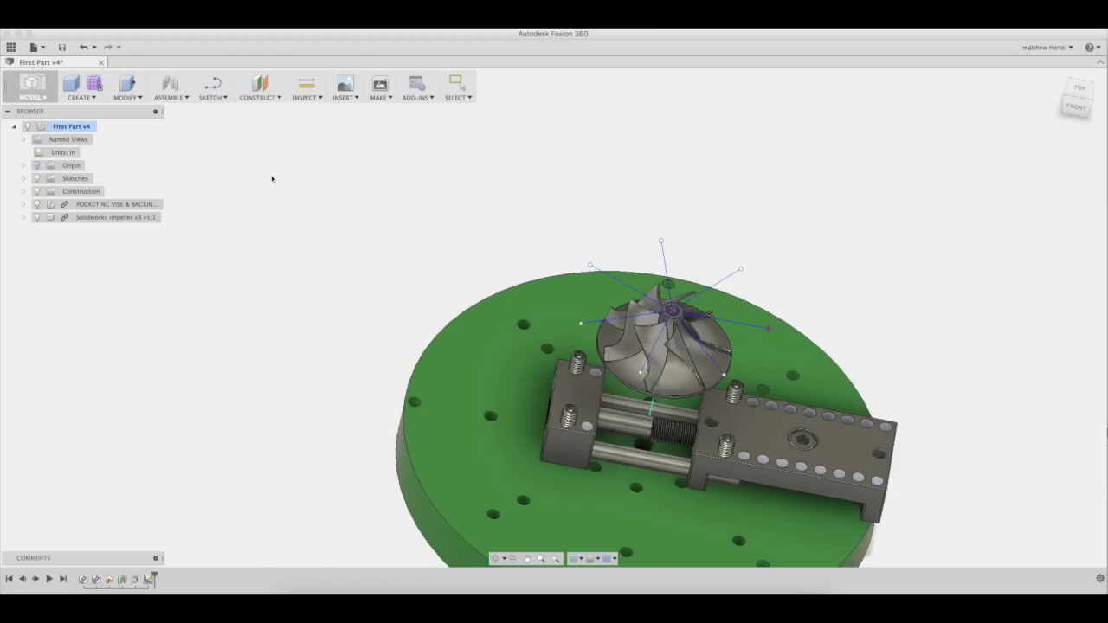
pyautogui.scroll(10, 649, 346)
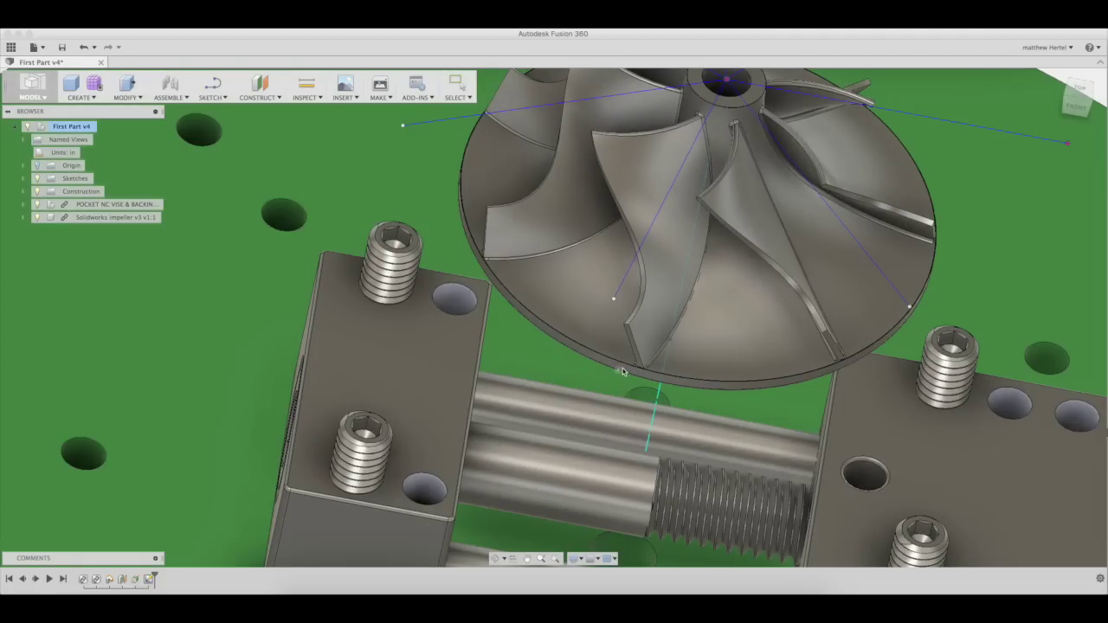
pyautogui.click(623, 372)
pyautogui.click(613, 300)
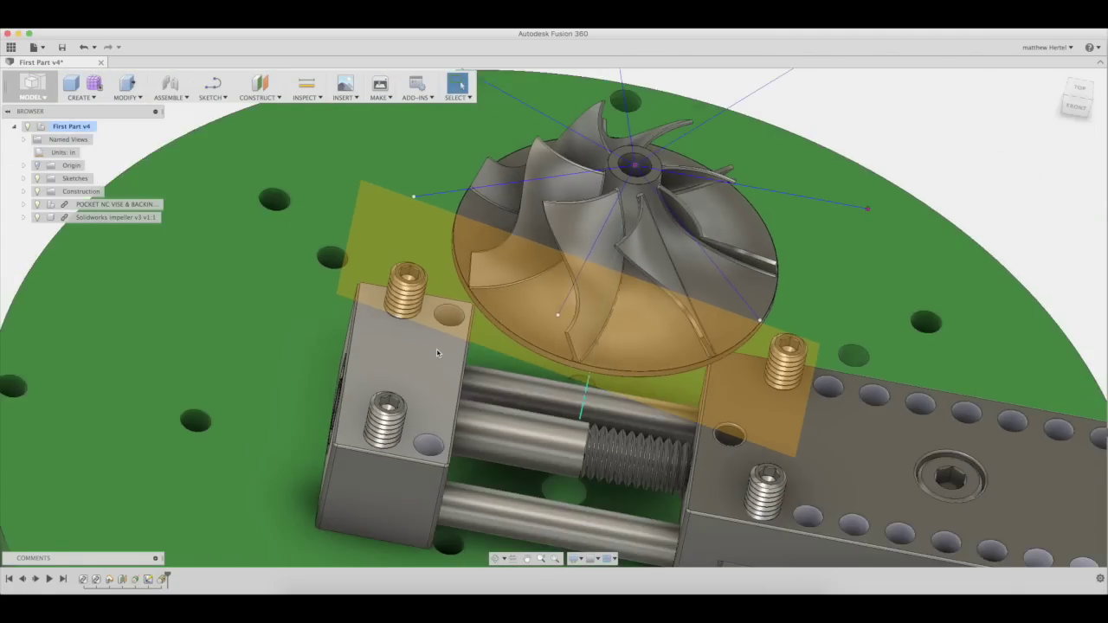
# Add tangent planes on the impeller rim at the endpoints of the two pattern lines above the smaller jaw
pyautogui.click(257, 97)
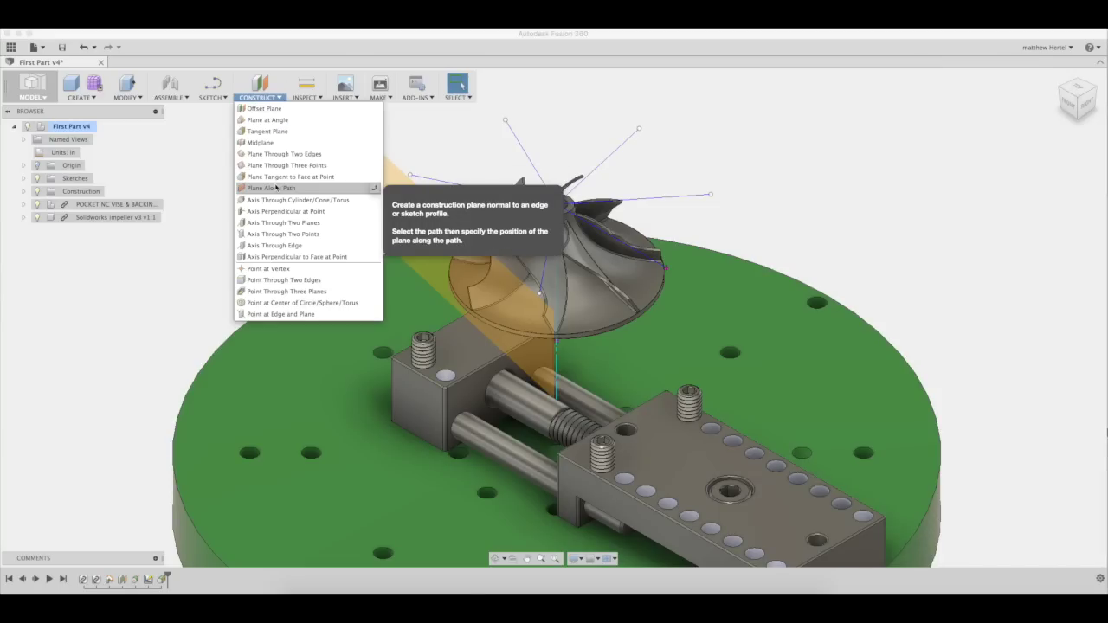
pyautogui.click(276, 187)
pyautogui.click(623, 274)
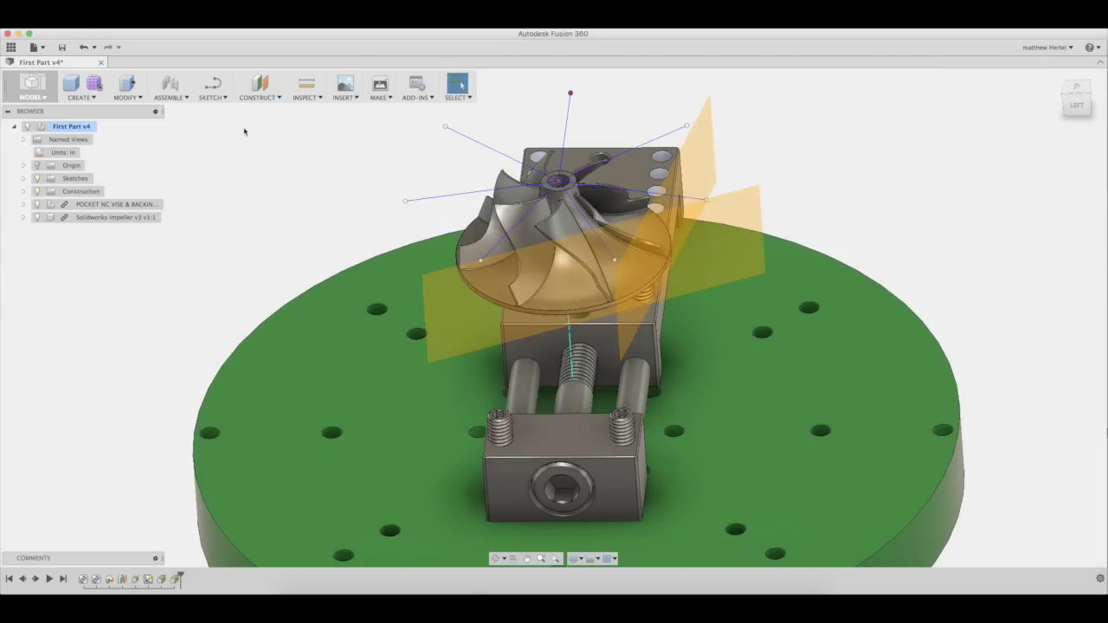
pyautogui.click(257, 97)
pyautogui.click(276, 178)
pyautogui.click(481, 260)
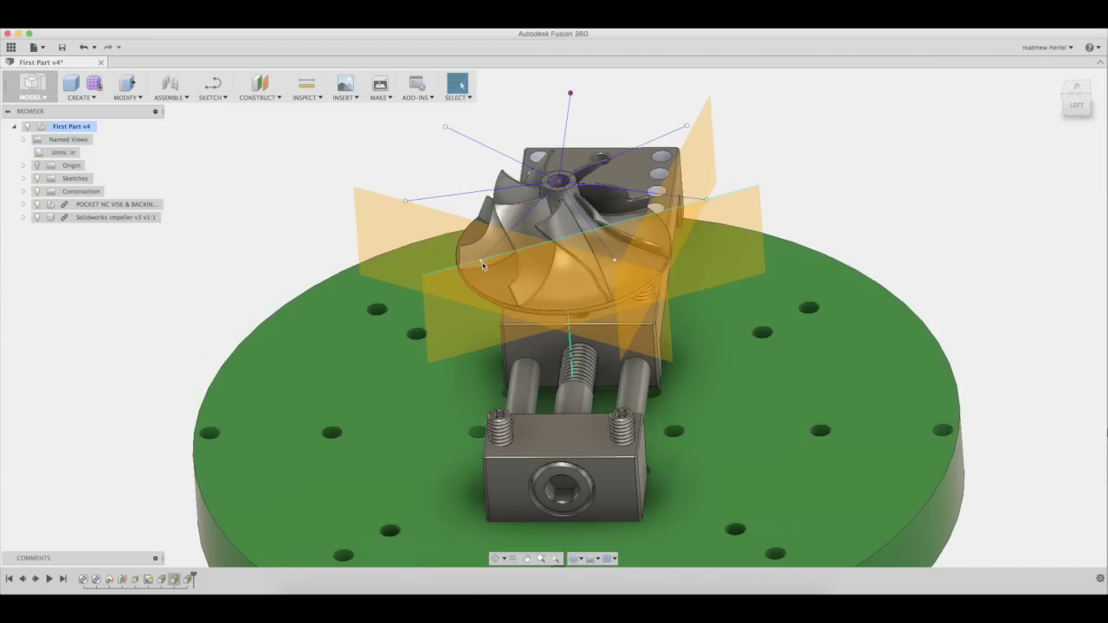
# Add tangent planes on the impeller rim at the endpoints of the two pattern lines on the rear side
pyautogui.keyDown('shift'); pyautogui.moveTo(481, 260); pyautogui.dragTo(588, 264, button='middle'); pyautogui.keyUp('shift')
pyautogui.click(258, 98)
pyautogui.click(270, 179)
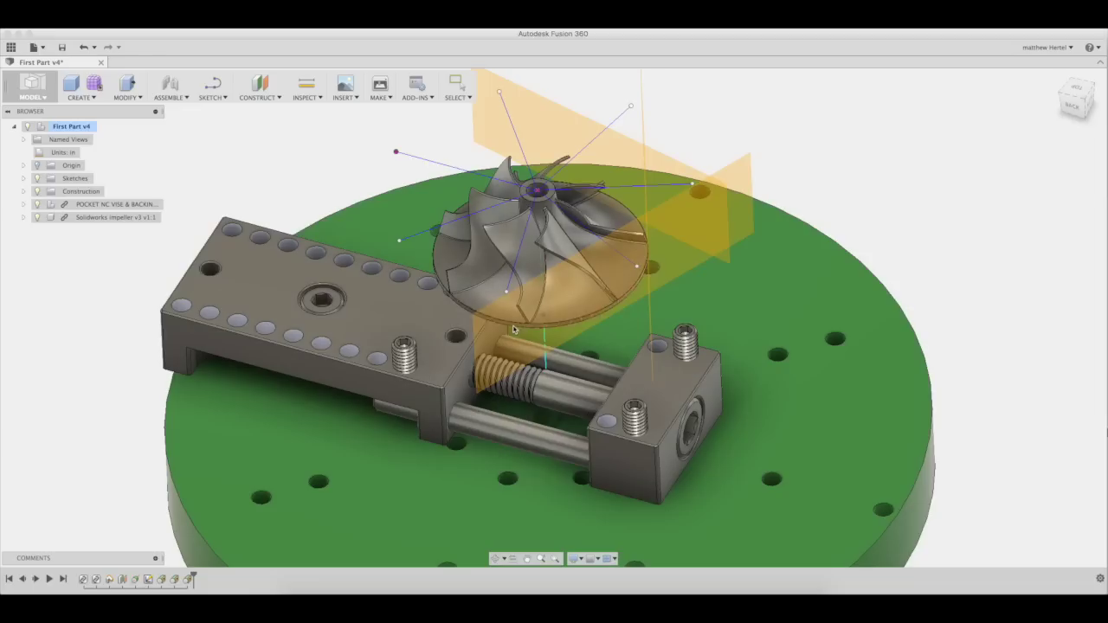
pyautogui.click(506, 291)
pyautogui.keyDown('shift'); pyautogui.moveTo(506, 292); pyautogui.dragTo(610, 295, button='middle'); pyautogui.keyUp('shift')
pyautogui.click(258, 97)
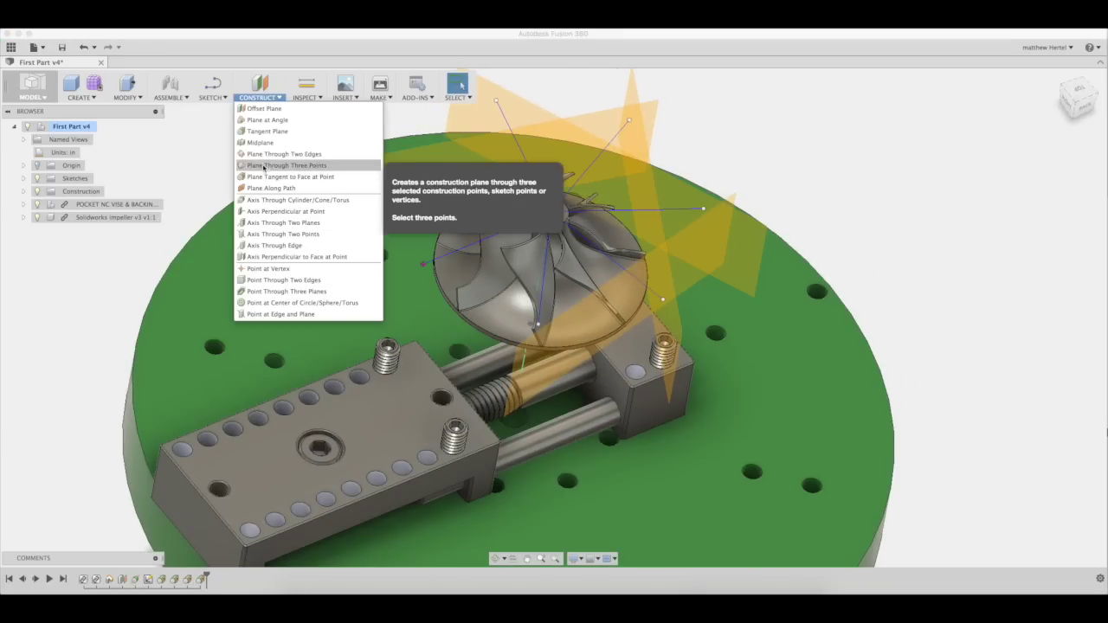
pyautogui.click(269, 179)
pyautogui.click(538, 326)
# Add tangent planes on the impeller rim at the original line's endpoint and at the last remaining pattern line's endpoint
pyautogui.keyDown('shift'); pyautogui.moveTo(538, 326); pyautogui.dragTo(632, 325, button='middle'); pyautogui.keyUp('shift')
pyautogui.click(258, 97)
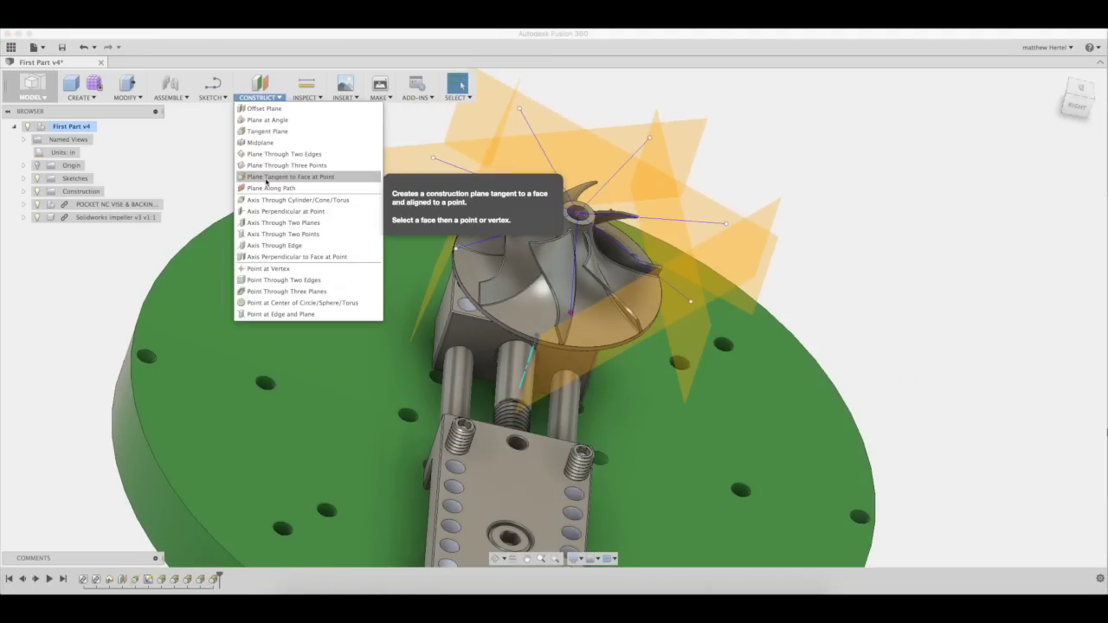
pyautogui.click(266, 180)
pyautogui.keyDown('shift'); pyautogui.moveTo(515, 335); pyautogui.dragTo(576, 337, button='middle'); pyautogui.keyUp('shift')
pyautogui.press('Escape')
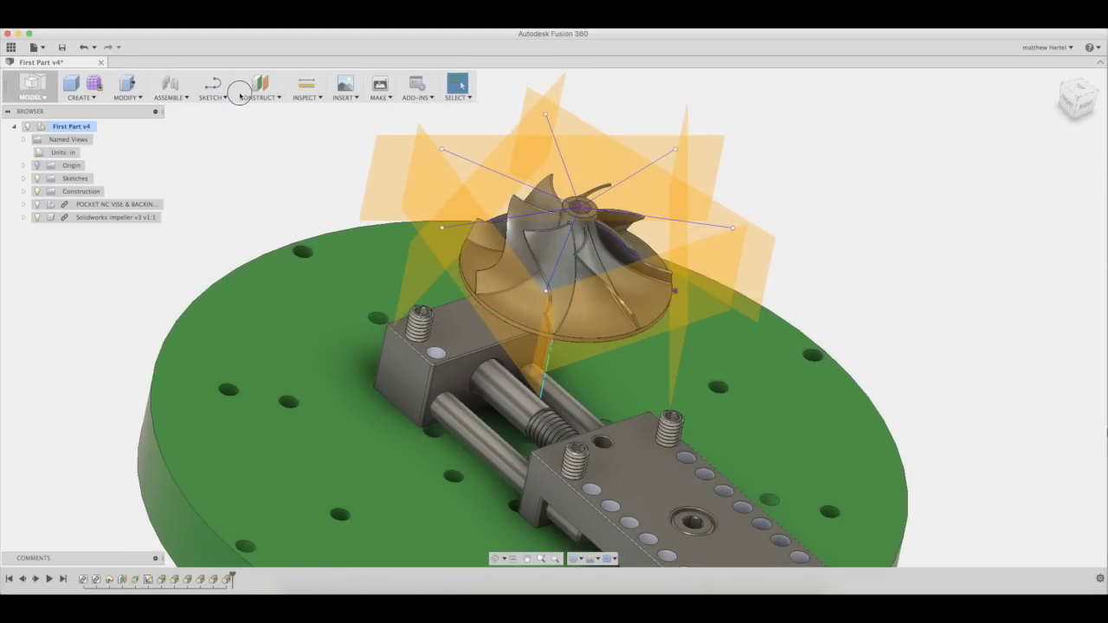
pyautogui.click(257, 97)
pyautogui.click(258, 177)
pyautogui.scroll(3, 568, 342)
pyautogui.click(568, 342)
pyautogui.click(528, 244)
pyautogui.scroll(-3, 448, 300)
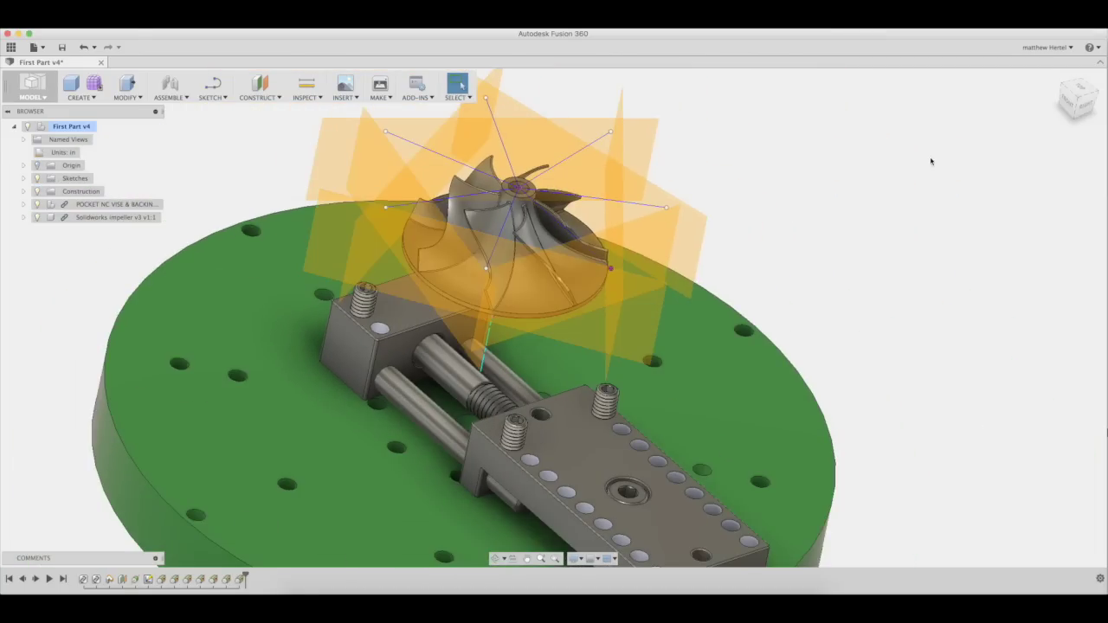
# Examine the arrangement of the tangent planes around the impeller from directly above
pyautogui.keyDown('shift'); pyautogui.moveTo(1013, 136); pyautogui.dragTo(1103, 149, button='middle'); pyautogui.keyUp('shift')
pyautogui.click(1074, 98)
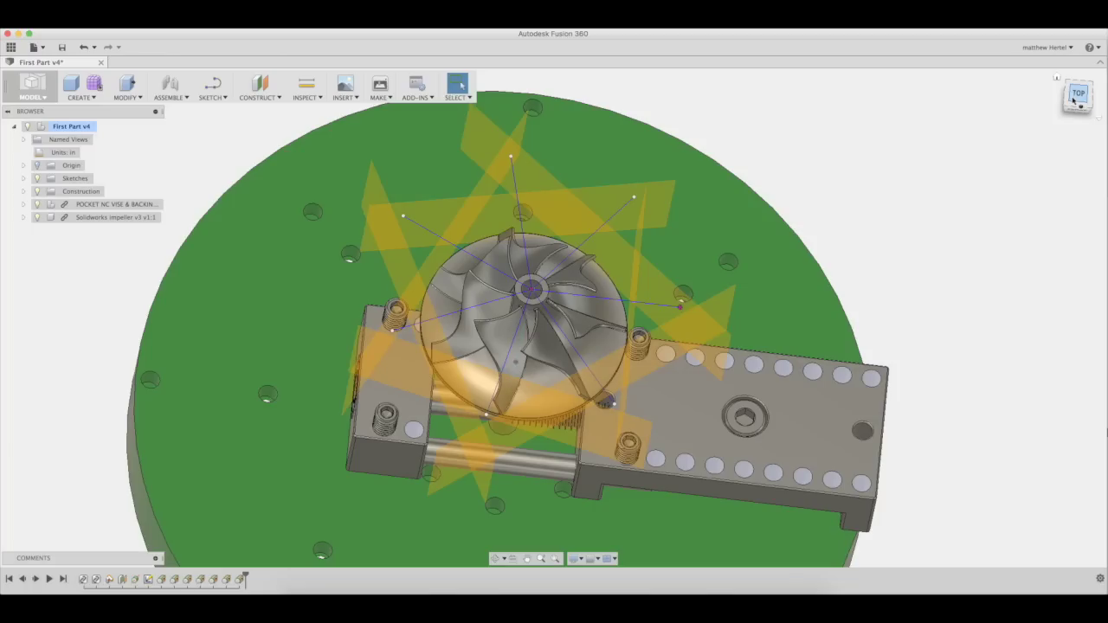
pyautogui.click(1073, 100)
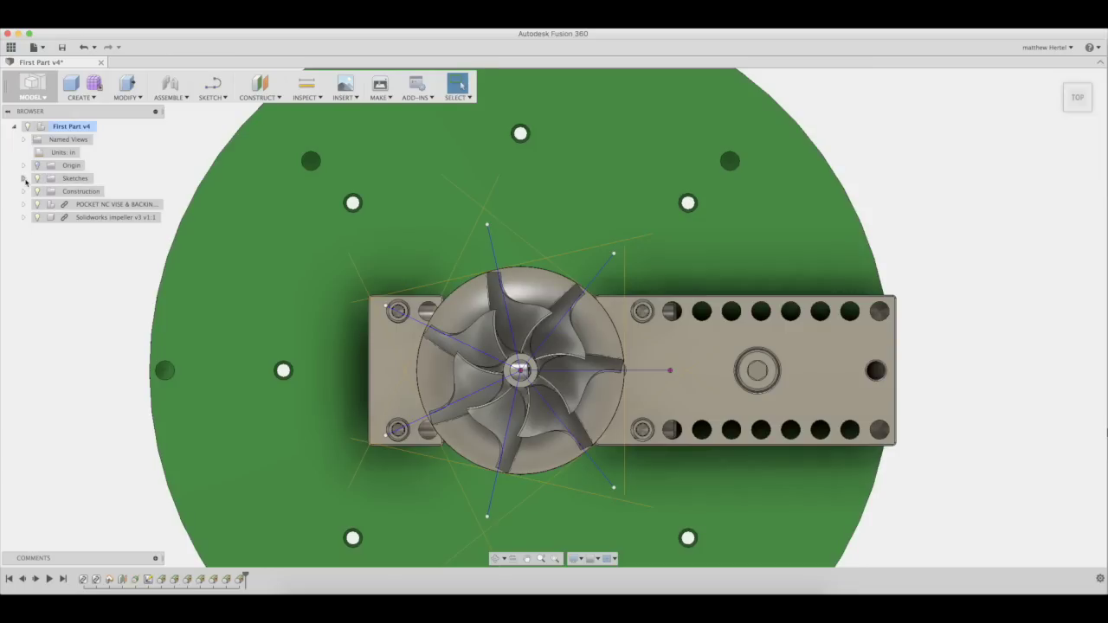
# Hide the construction planes around the impeller except Plane2
pyautogui.click(23, 179)
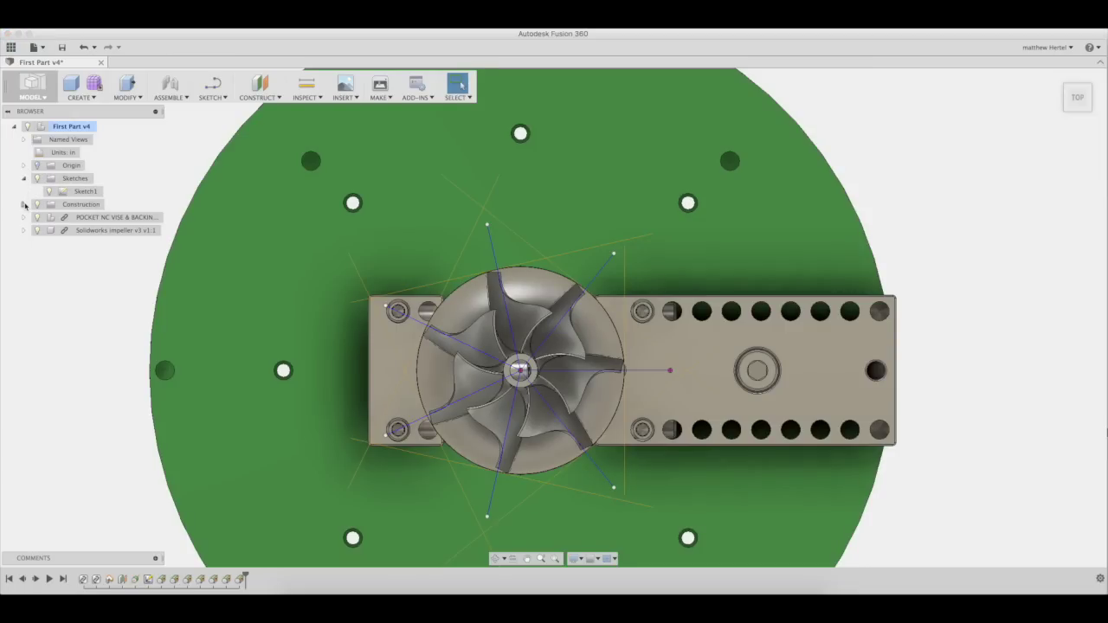
pyautogui.click(23, 205)
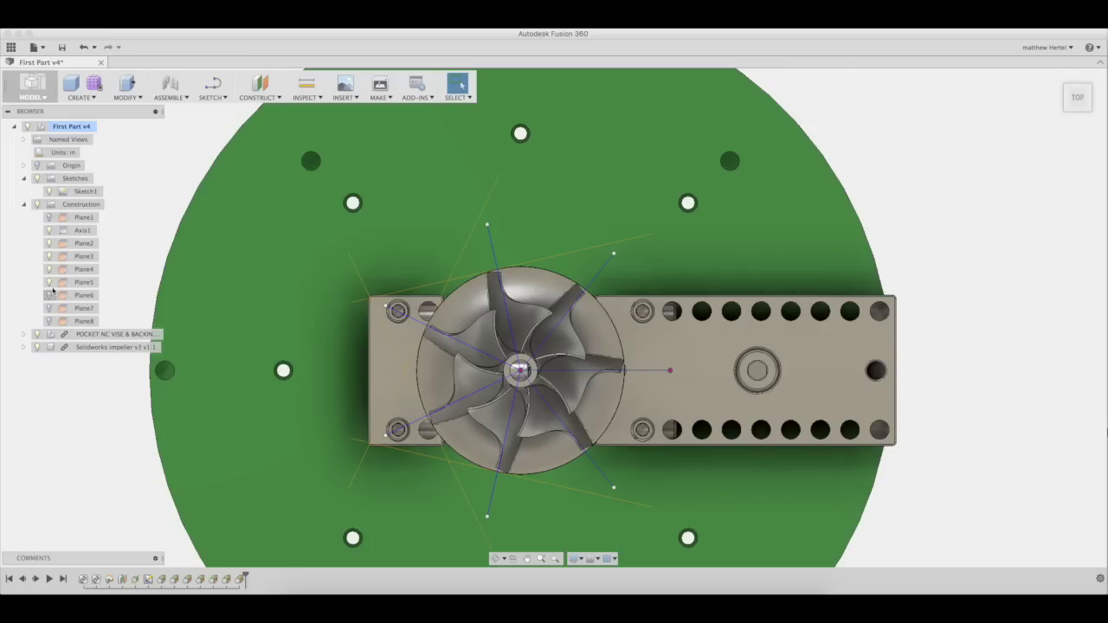
pyautogui.click(51, 245)
pyautogui.press('Escape')
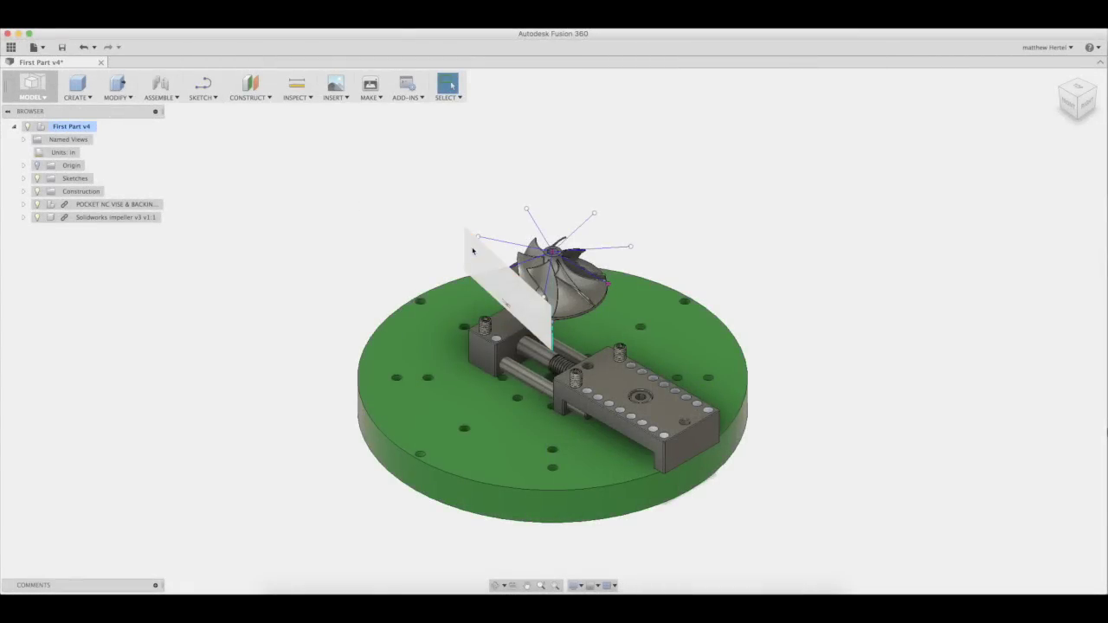
# Sketch a two-point rectangle about 2.95 in wide and 1.25 in high around the impeller on Plane2
pyautogui.click(217, 98)
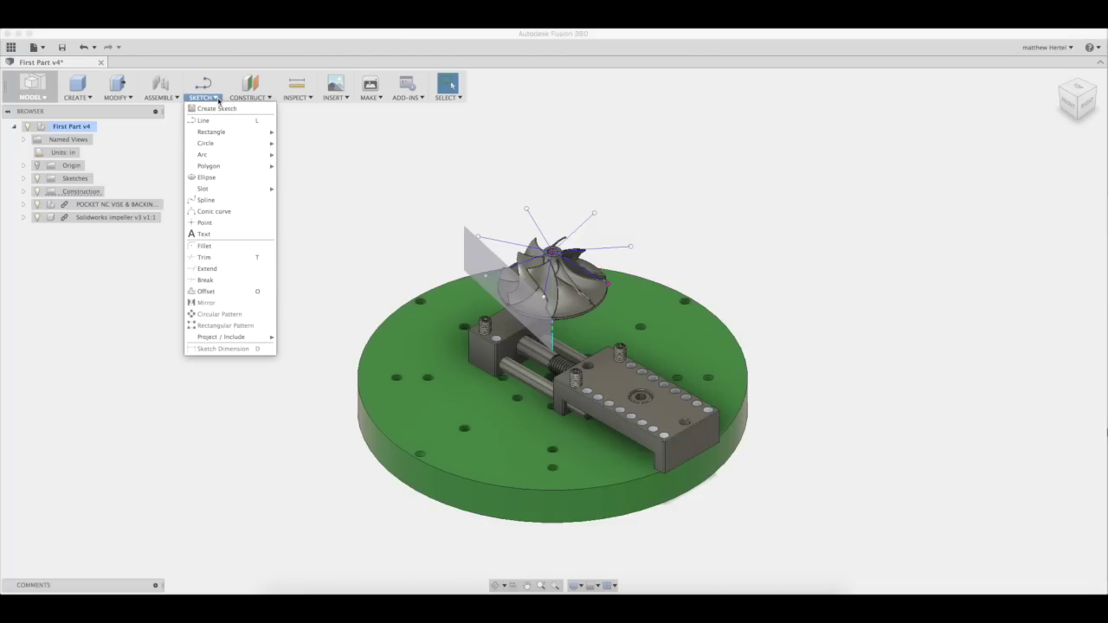
pyautogui.moveTo(228, 134)
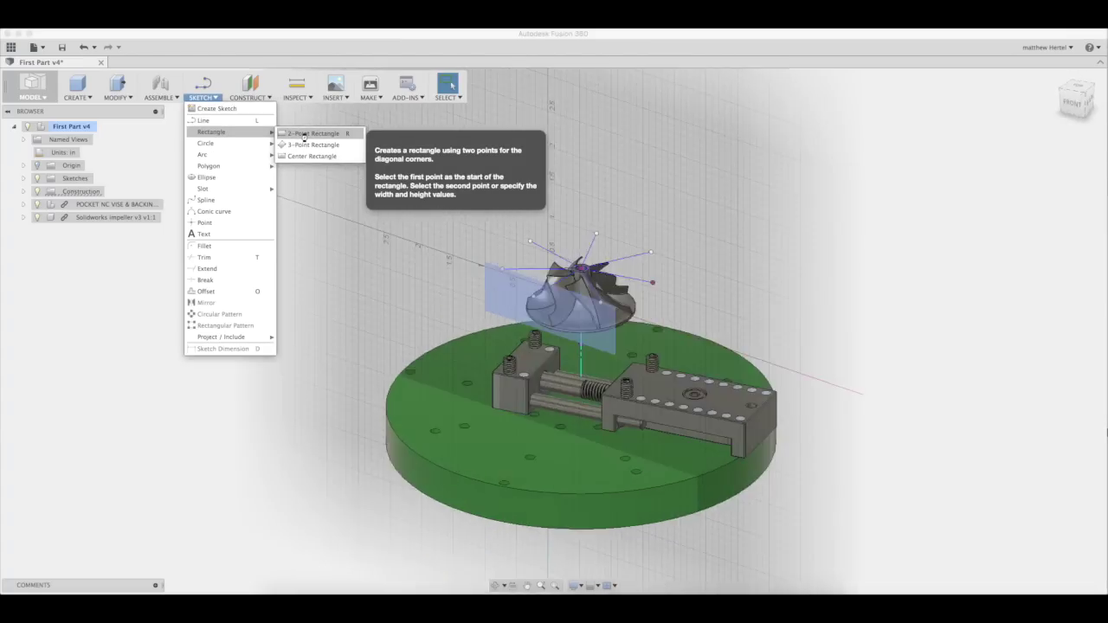
pyautogui.click(304, 135)
pyautogui.scroll(5, 606, 384)
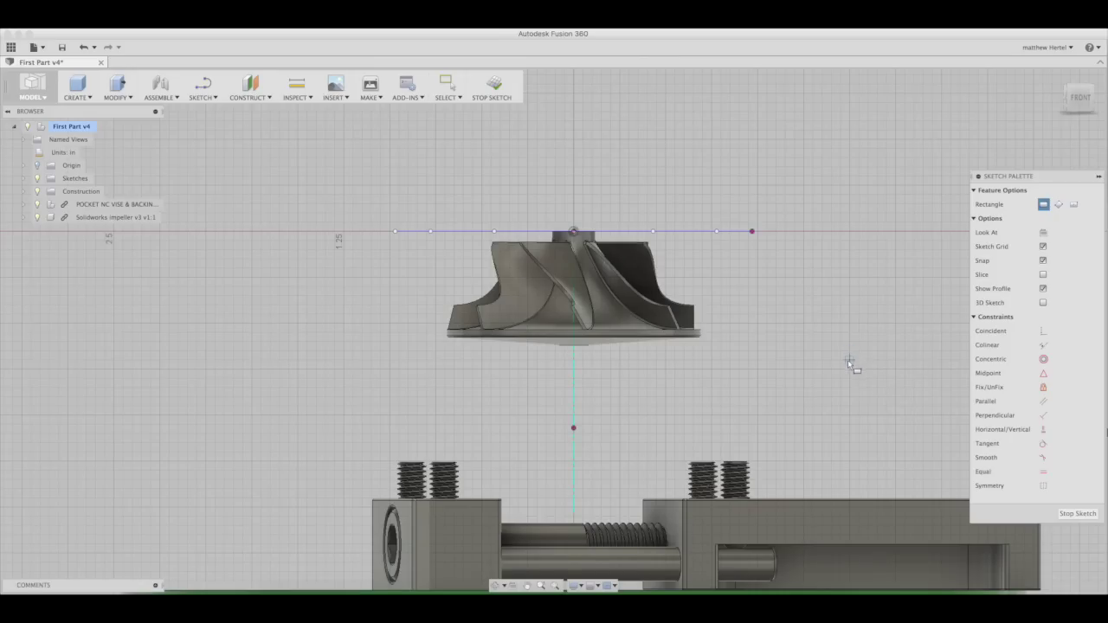
pyautogui.click(847, 371)
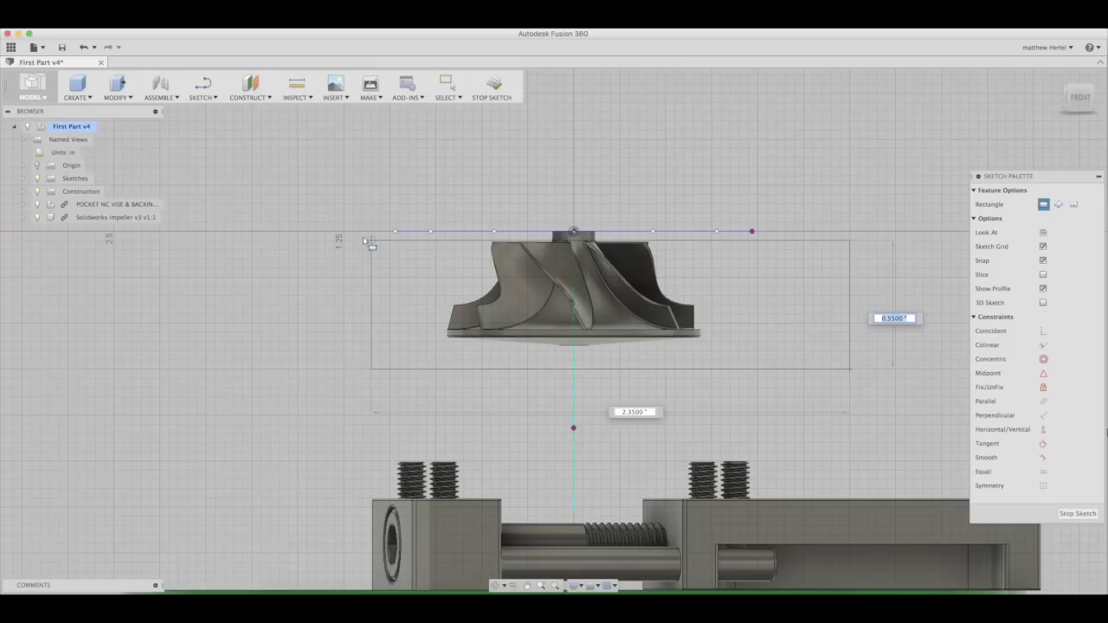
pyautogui.click(309, 139)
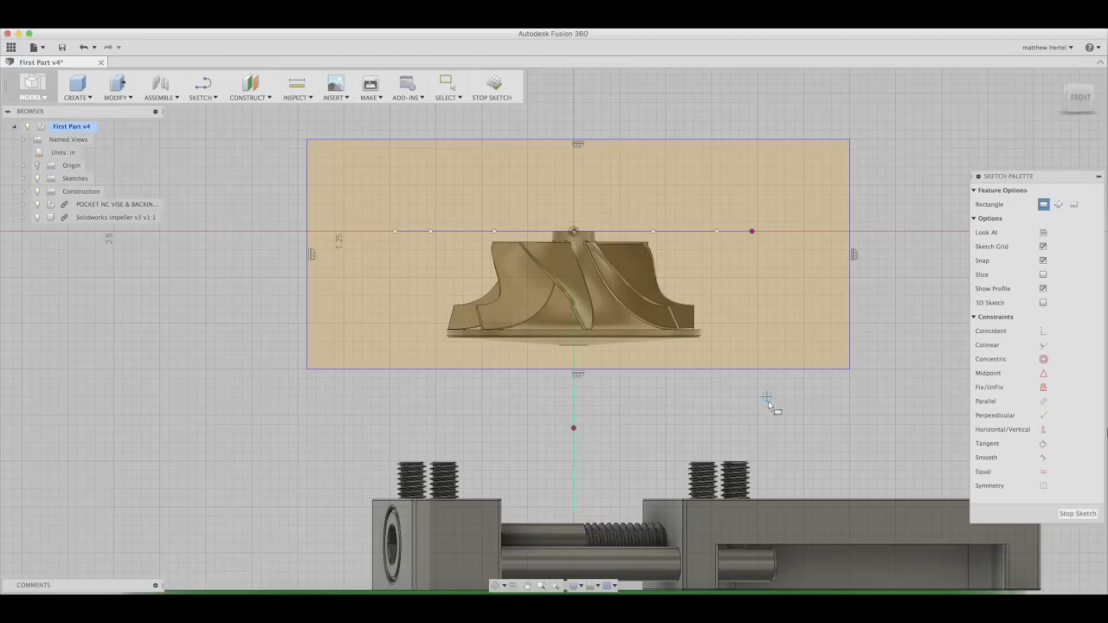
pyautogui.click(1077, 514)
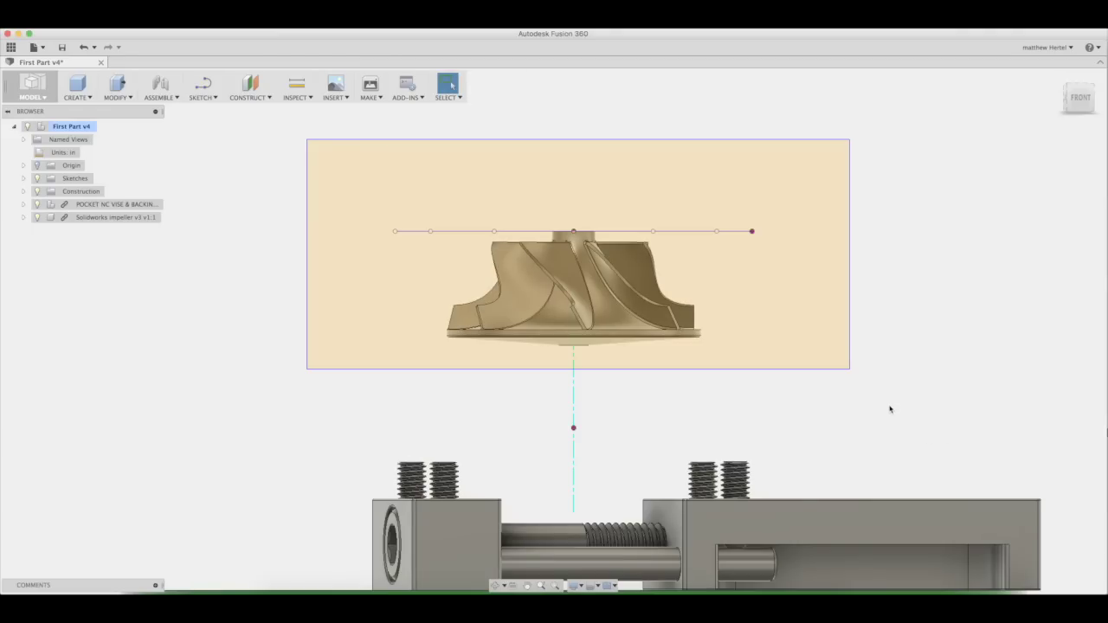
# Display Plane3 in place of Plane2 and select it as the sketch plane
pyautogui.scroll(-3, 892, 403)
pyautogui.keyDown('shift'); pyautogui.moveTo(957, 352); pyautogui.dragTo(920, 396, button='middle'); pyautogui.keyUp('shift')
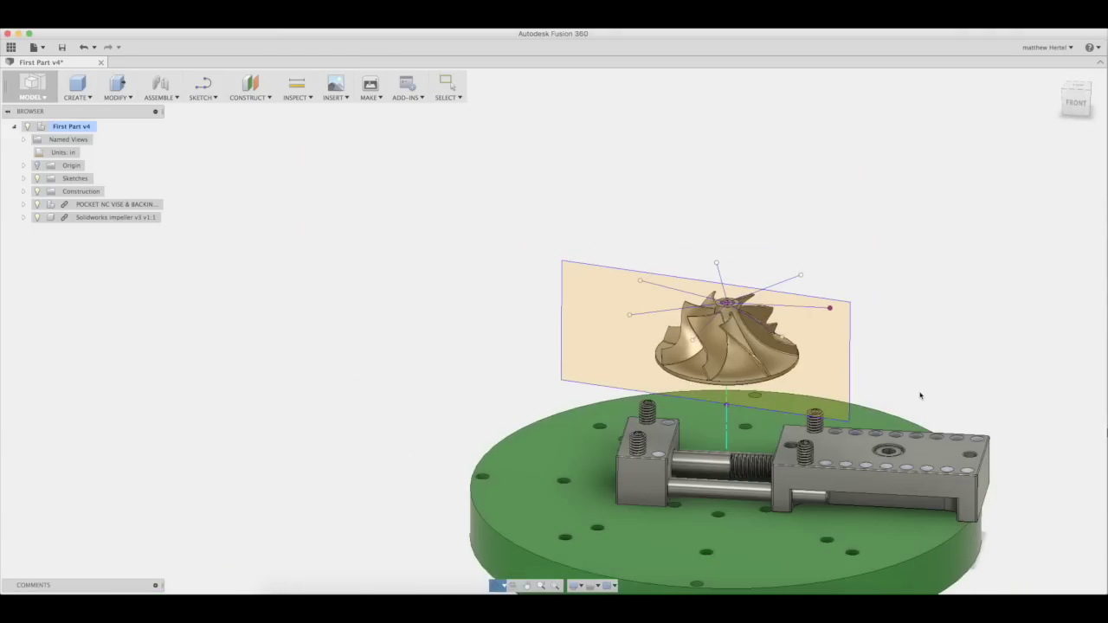
pyautogui.scroll(-3, 408, 323)
pyautogui.keyDown('shift'); pyautogui.moveTo(408, 323); pyautogui.dragTo(372, 346, button='middle'); pyautogui.keyUp('shift')
pyautogui.click(24, 179)
pyautogui.click(23, 217)
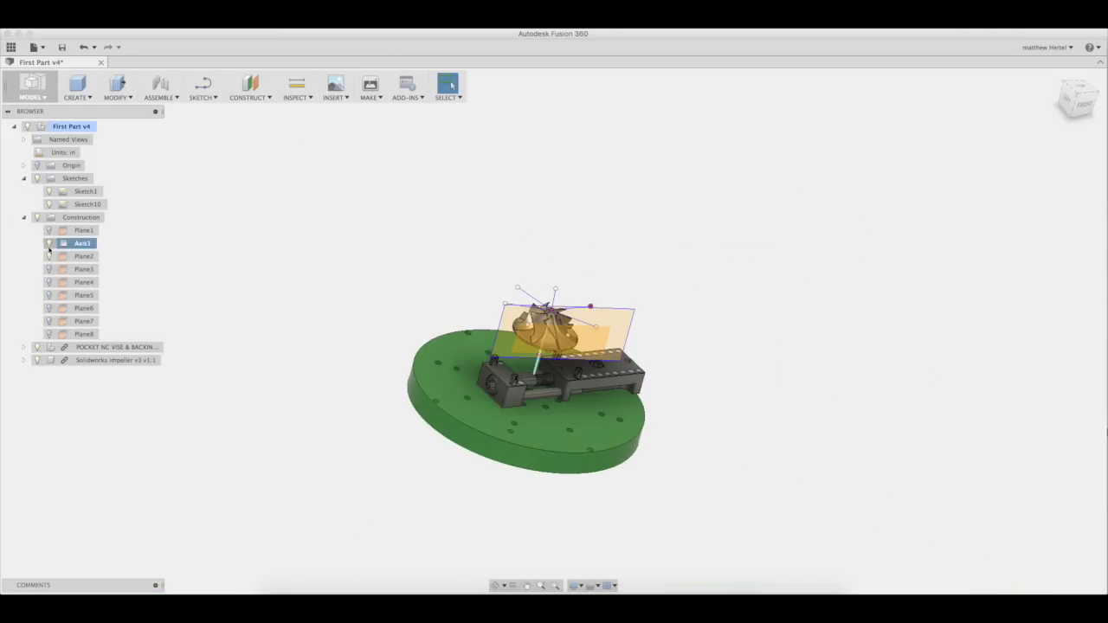
pyautogui.moveTo(277, 337)
pyautogui.keyDown('shift'); pyautogui.mouseDown(button='middle')
pyautogui.moveTo(323, 265)
pyautogui.moveTo(303, 312)
pyautogui.mouseUp(button='middle'); pyautogui.keyUp('shift')
pyautogui.click(83, 269)
# Sketch a two-point rectangle on Plane3 that encloses the impeller's full side profile, and finish the sketch
pyautogui.click(204, 97)
pyautogui.moveTo(217, 132)
pyautogui.click(312, 132)
pyautogui.scroll(5, 550, 334)
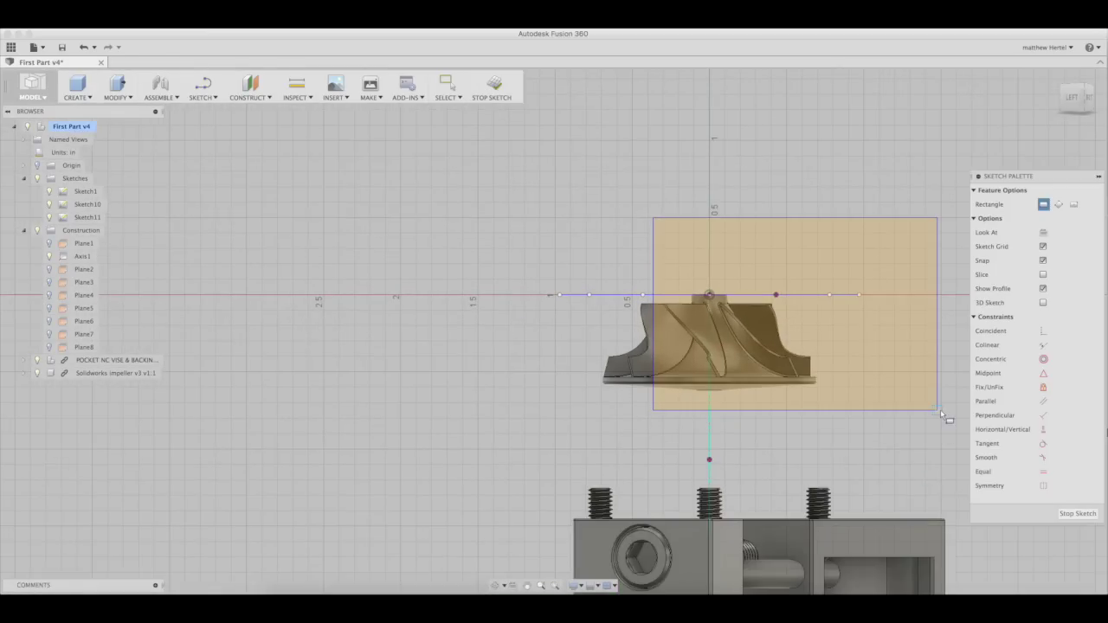
pyautogui.click(936, 410)
pyautogui.click(478, 217)
pyautogui.click(1078, 514)
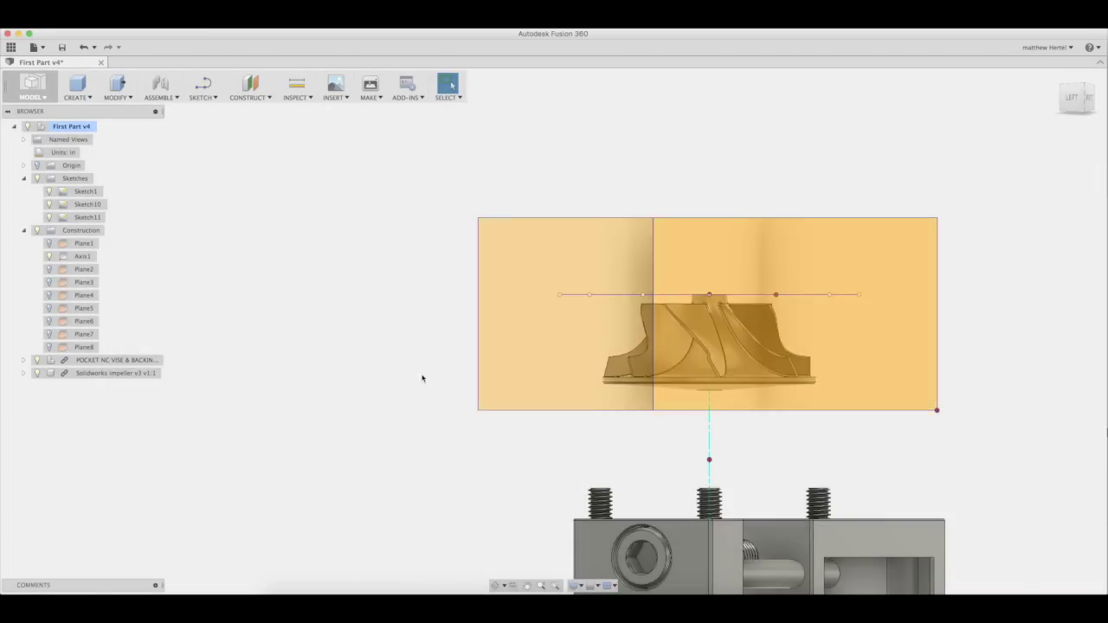
# Hide Sketch1 and Sketch10, and display Plane4 in place of Plane3
pyautogui.click(49, 204)
pyautogui.click(50, 191)
pyautogui.click(50, 296)
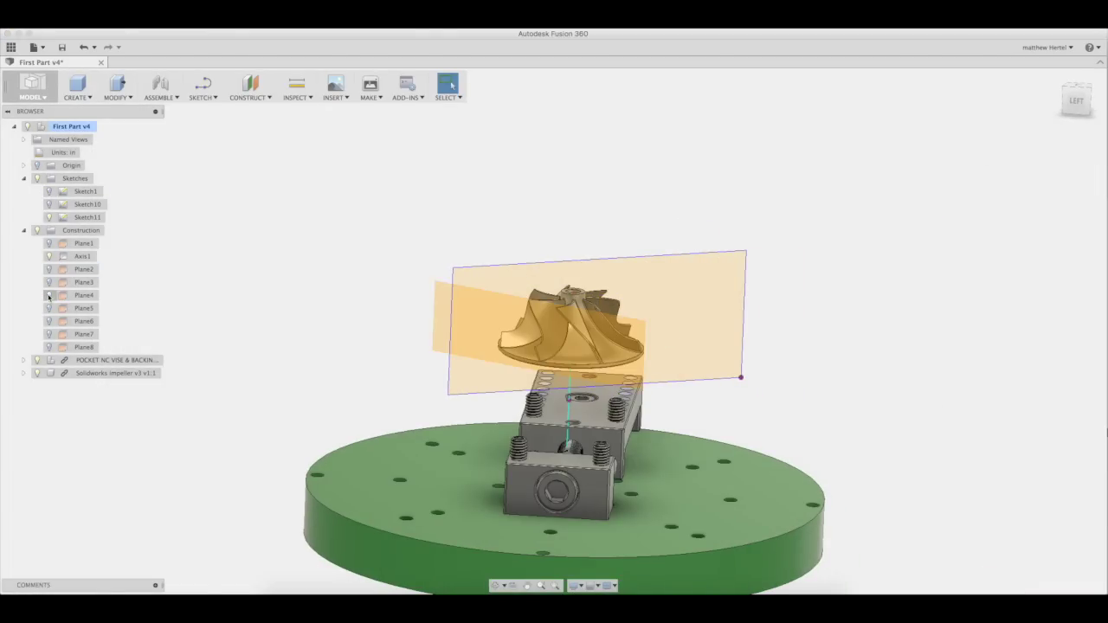
pyautogui.keyDown('shift'); pyautogui.moveTo(247, 295); pyautogui.dragTo(420, 311, button='middle'); pyautogui.keyUp('shift')
# Sketch a two-point rectangle about 1.25 in high on Plane4, enclosing the impeller's profile, and finish the sketch
pyautogui.click(203, 97)
pyautogui.moveTo(211, 133)
pyautogui.click(318, 141)
pyautogui.click(829, 408)
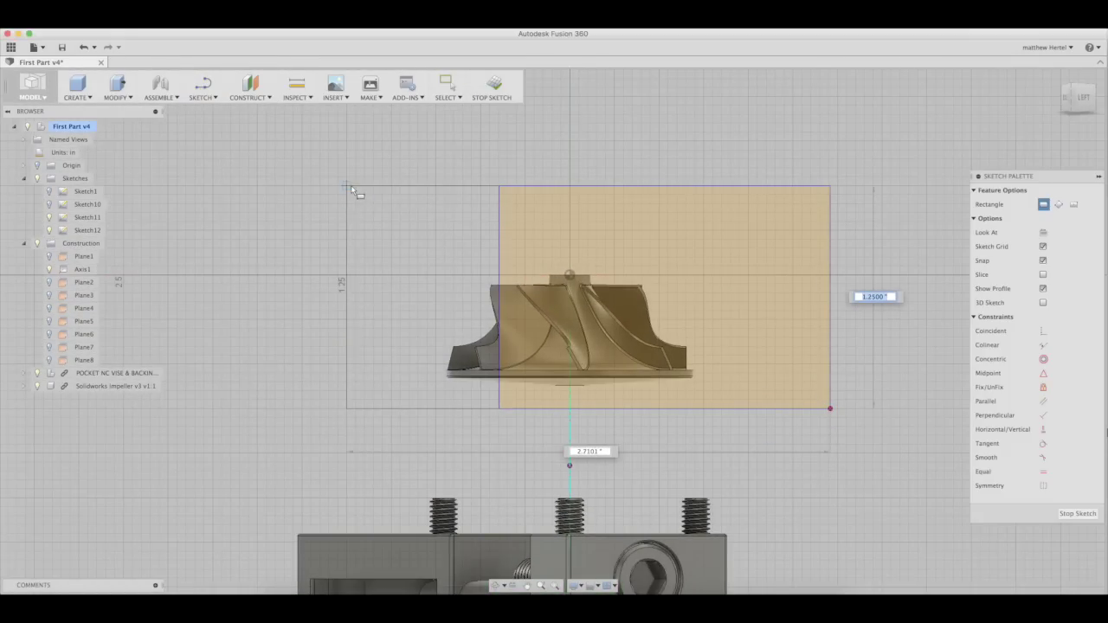
pyautogui.click(302, 185)
pyautogui.click(1078, 513)
# Hide Sketch11 and Plane4, and display Plane5 as the sketch plane
pyautogui.click(50, 217)
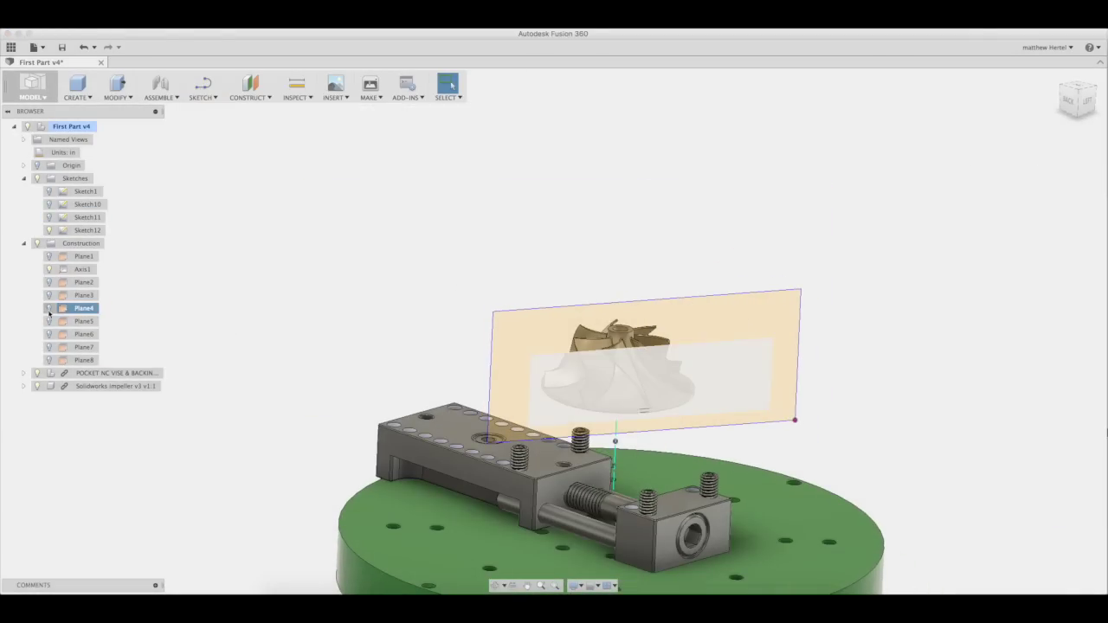
pyautogui.click(50, 322)
pyautogui.click(84, 321)
pyautogui.moveTo(259, 320)
pyautogui.keyDown('shift'); pyautogui.mouseDown(button='middle')
pyautogui.moveTo(415, 307)
pyautogui.moveTo(415, 320)
pyautogui.mouseUp(button='middle'); pyautogui.keyUp('shift')
# Sketch a two-point rectangle on Plane5 that spans the whole impeller profile
pyautogui.click(204, 97)
pyautogui.moveTo(211, 132)
pyautogui.click(318, 141)
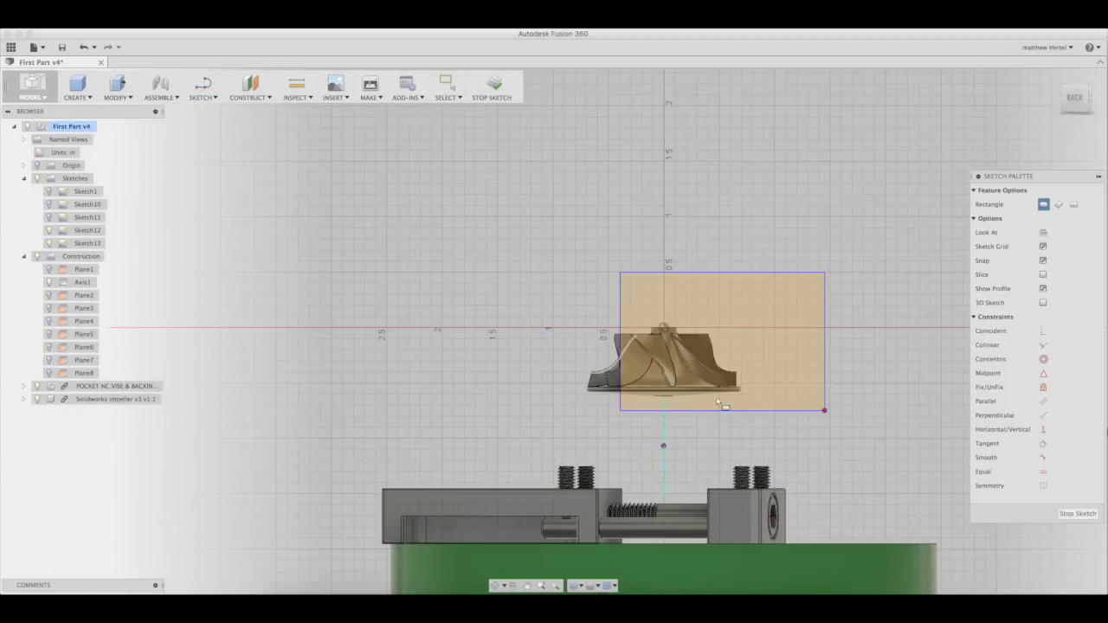
pyautogui.click(833, 413)
pyautogui.click(427, 241)
# Sketch a two-point rectangle enclosing the impeller on Plane6 and finish the sketch
pyautogui.moveTo(427, 251); pyautogui.dragTo(403, 338, button='right')
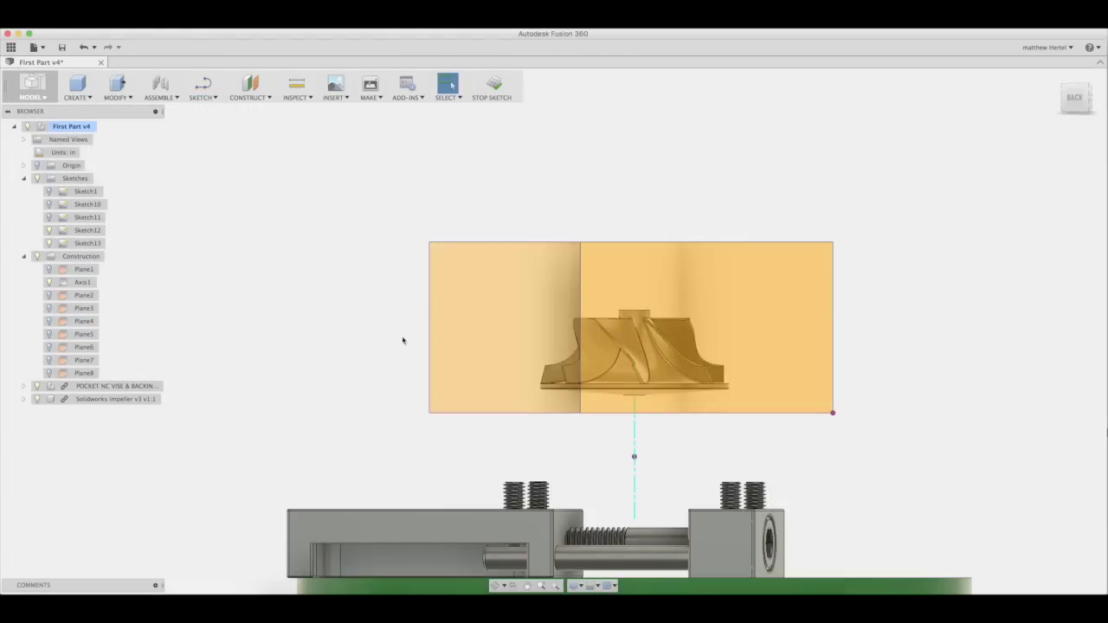
pyautogui.click(204, 96)
pyautogui.click(319, 141)
pyautogui.click(606, 277)
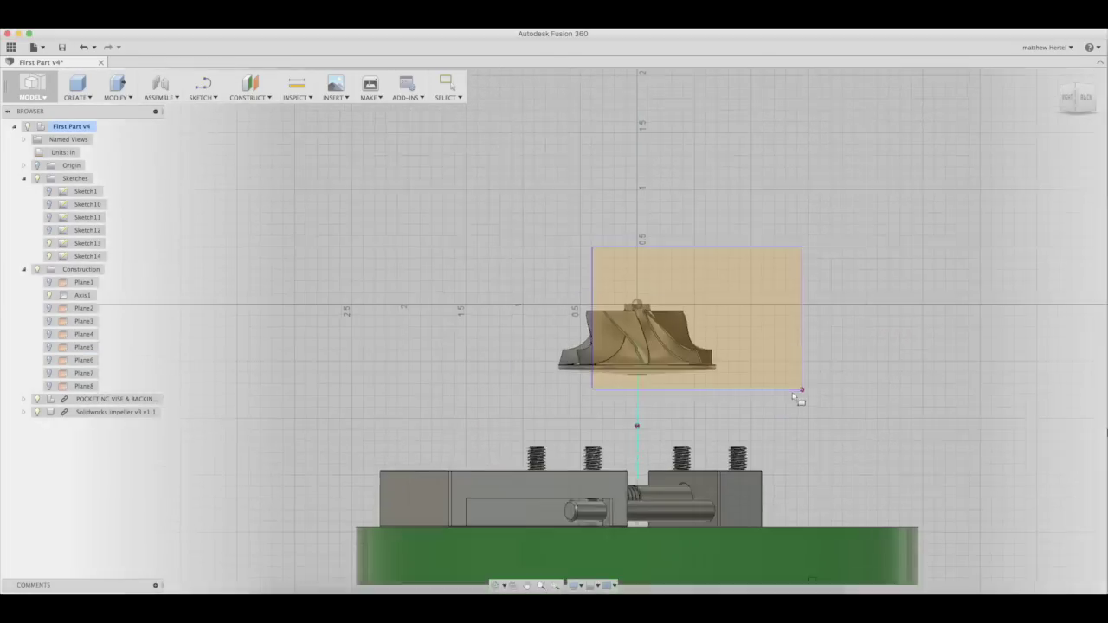
pyautogui.click(802, 389)
pyautogui.click(341, 193)
pyautogui.click(1078, 513)
# Hide Sketch13 and start a two-point rectangle on Plane7 from a corner below and beside the impeller
pyautogui.click(49, 243)
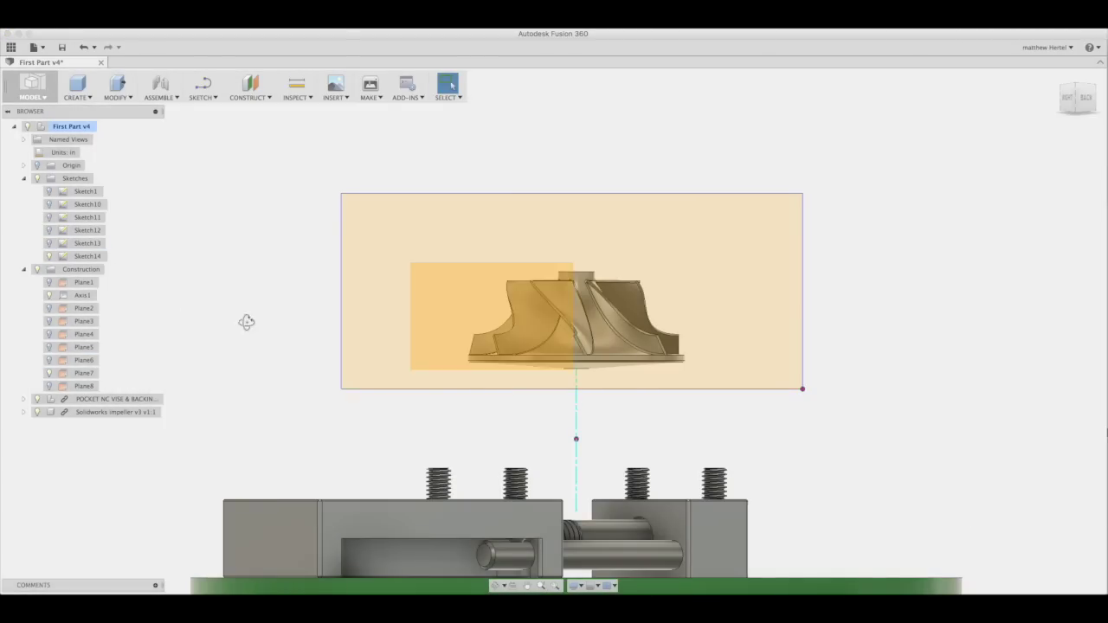
pyautogui.keyDown('shift'); pyautogui.moveTo(248, 321); pyautogui.dragTo(346, 363, button='middle'); pyautogui.keyUp('shift')
pyautogui.click(366, 364)
pyautogui.click(203, 97)
pyautogui.moveTo(223, 133)
pyautogui.click(318, 134)
pyautogui.click(902, 378)
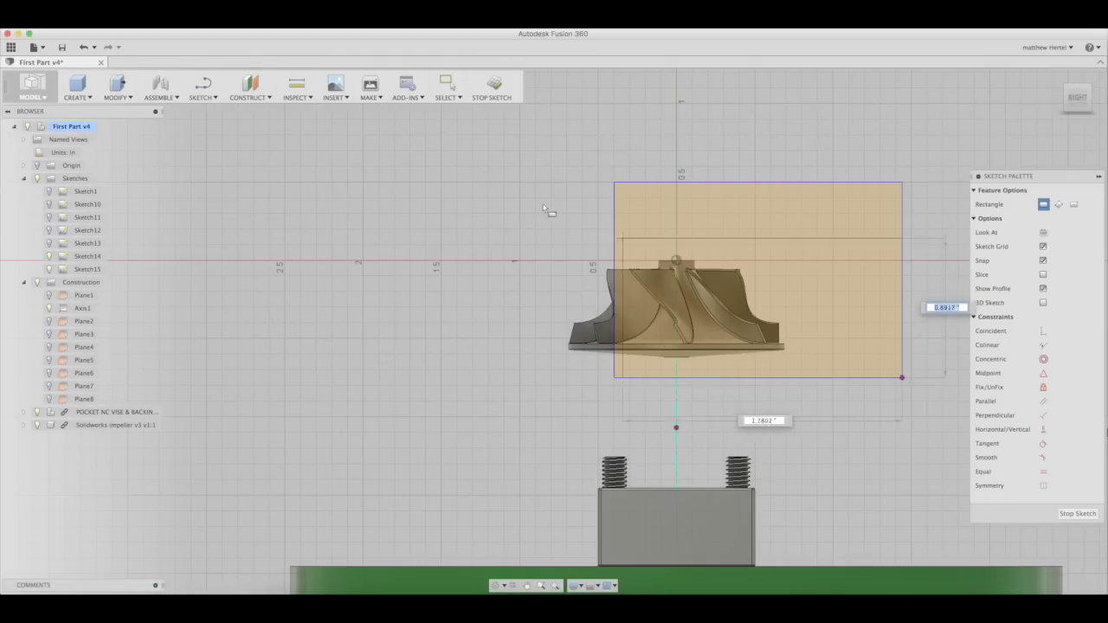